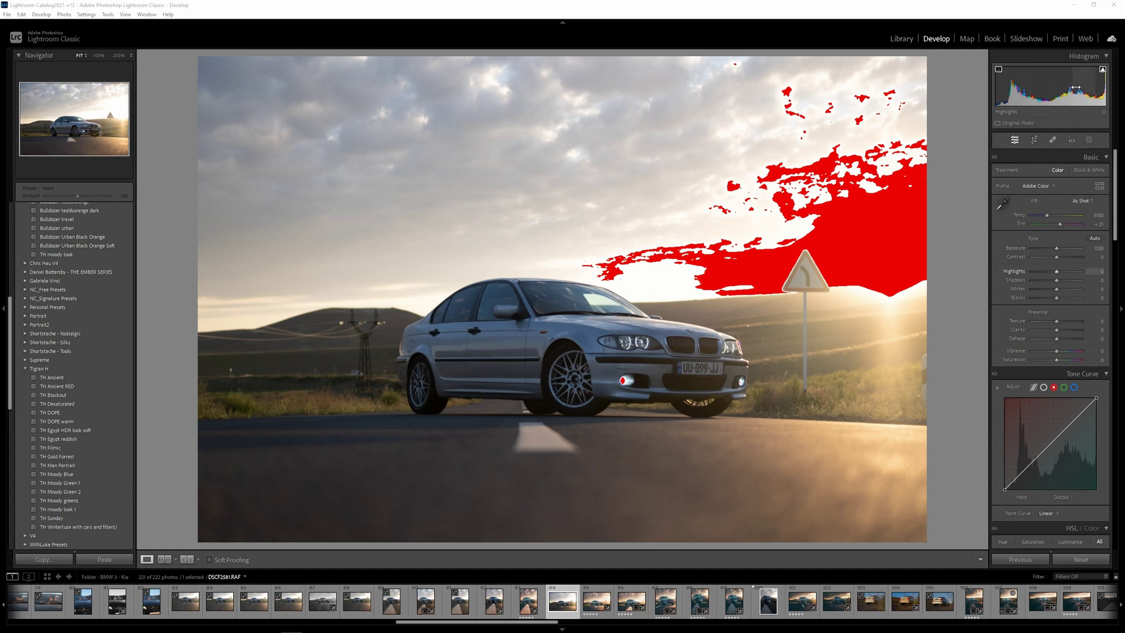
# - Toggle the histogram's highlight clipping warning and turn on its shadow clipping warning
pyautogui.click(1102, 69)
pyautogui.click(1102, 70)
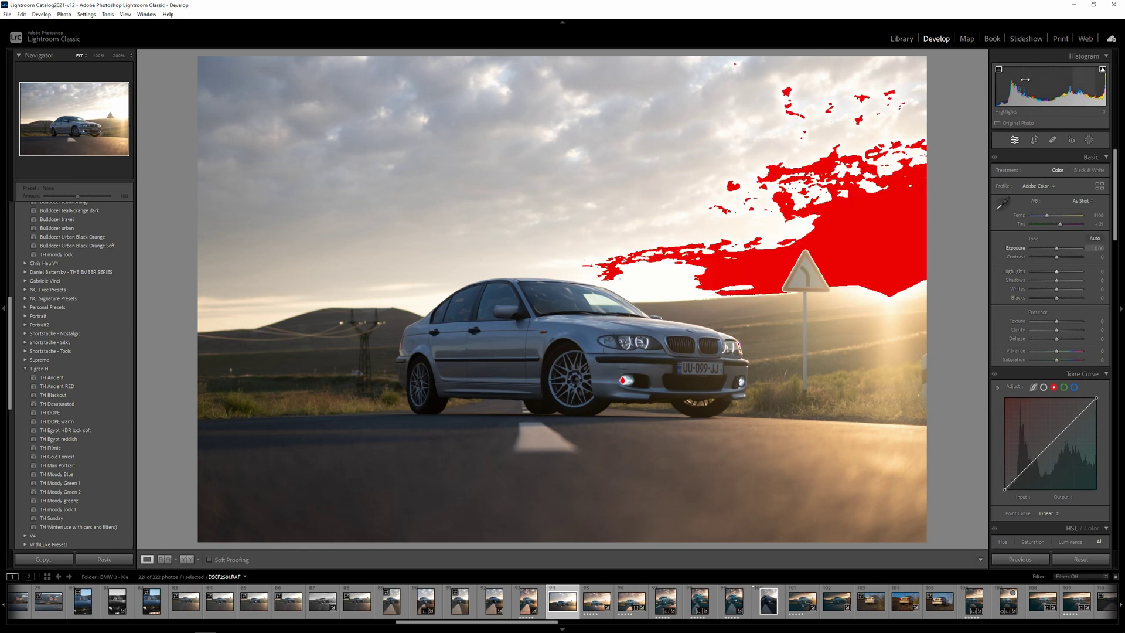
pyautogui.click(999, 71)
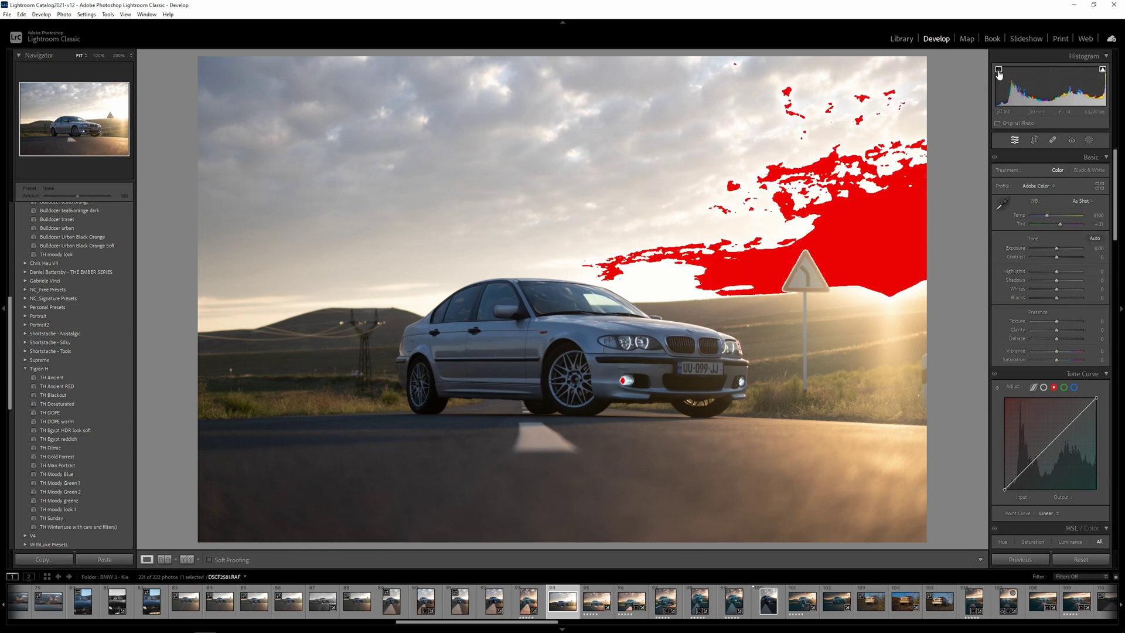
# - Try Blacks at −100 and the TH DOPE warm preset separately, resetting the photo after each
pyautogui.moveTo(1042, 300); pyautogui.dragTo(1025, 301)
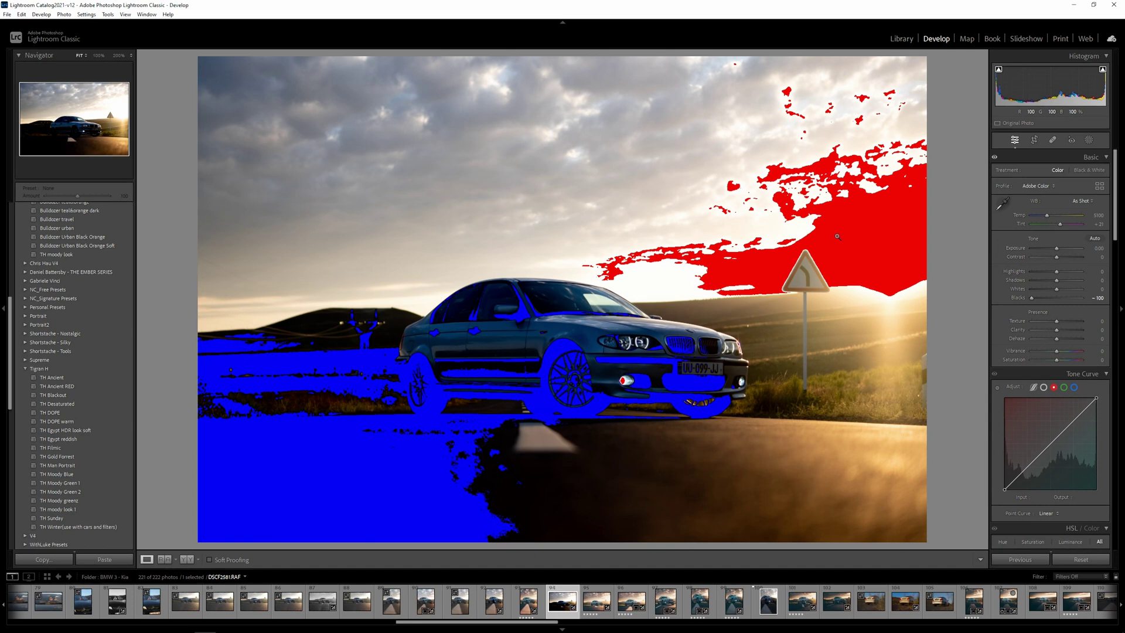
pyautogui.click(1067, 561)
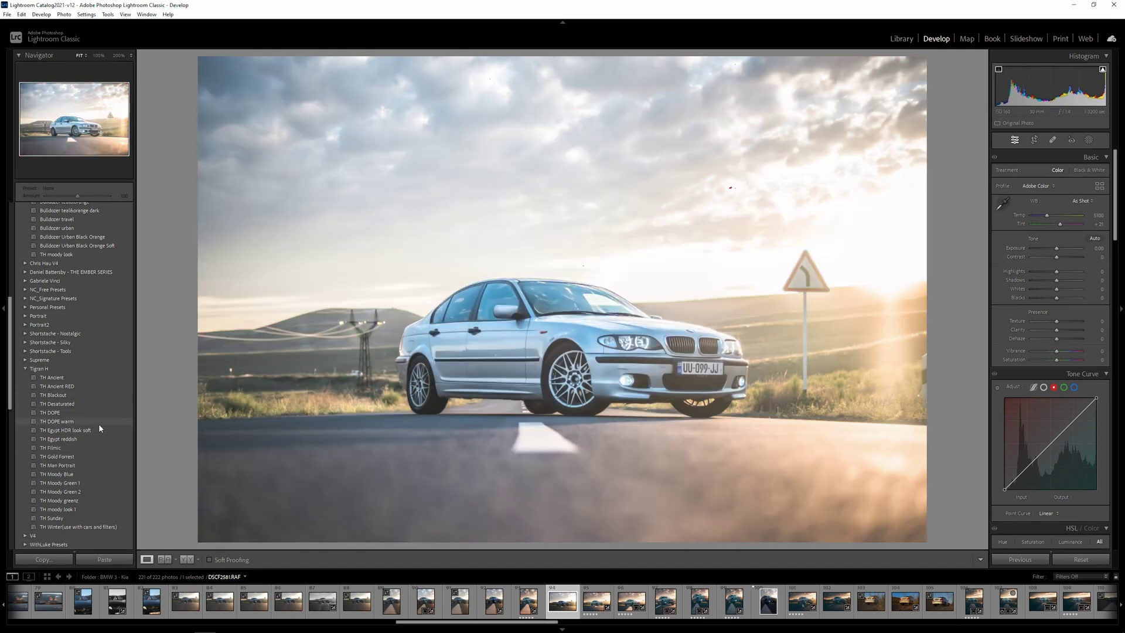
pyautogui.click(98, 421)
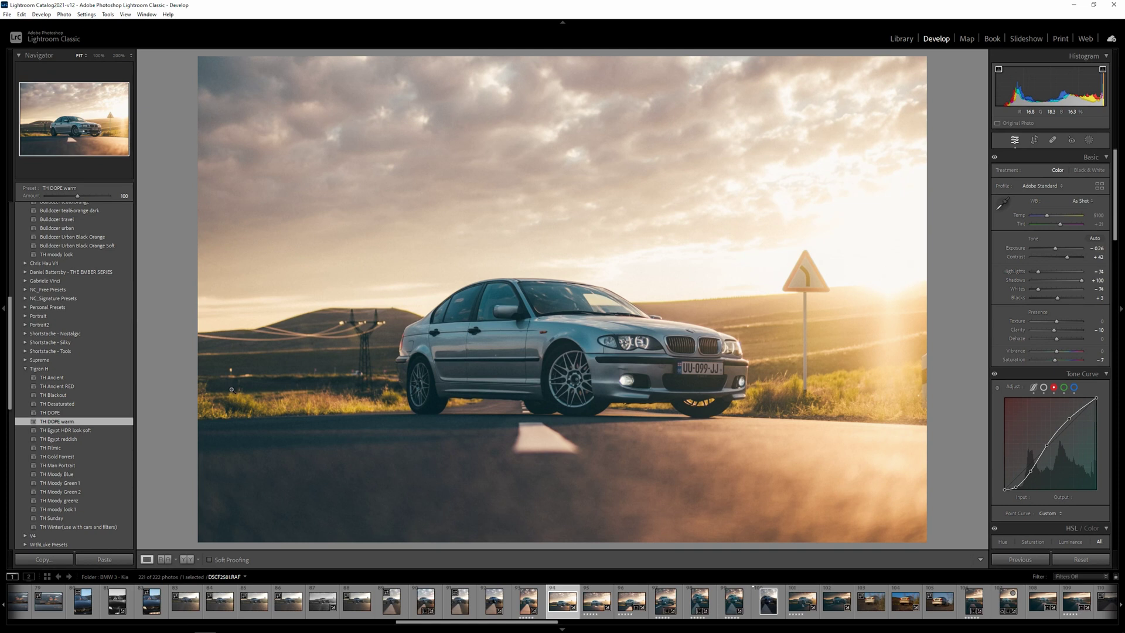
pyautogui.click(1072, 559)
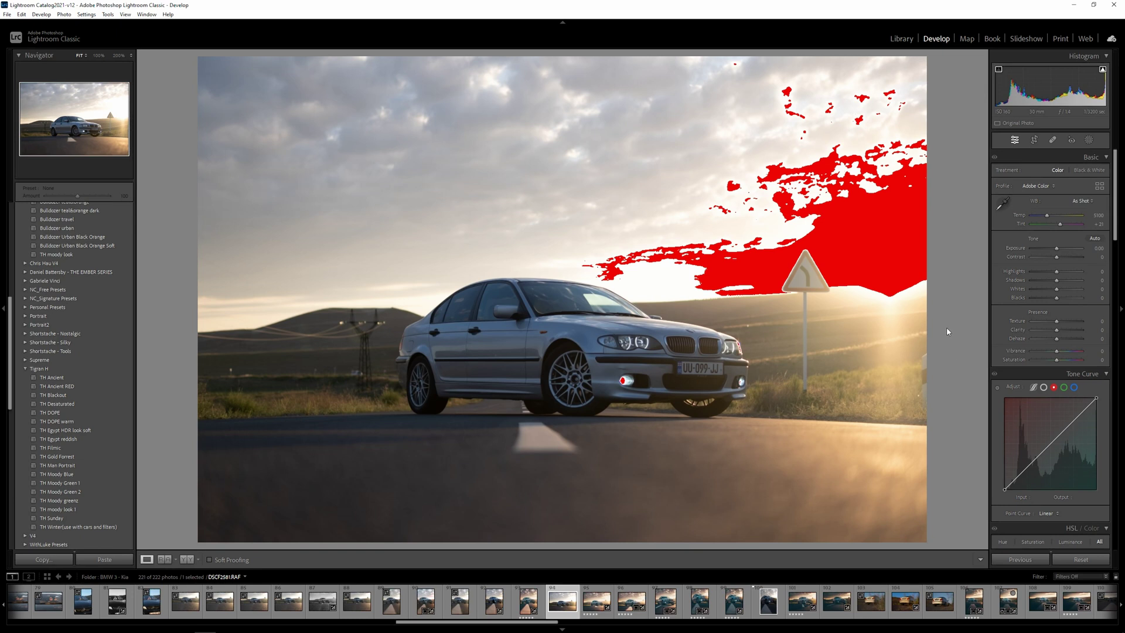
# - Apply Auto tone to the photo and set Blacks to +5, checking the rear tyre for clipped shadows
pyautogui.click(1095, 239)
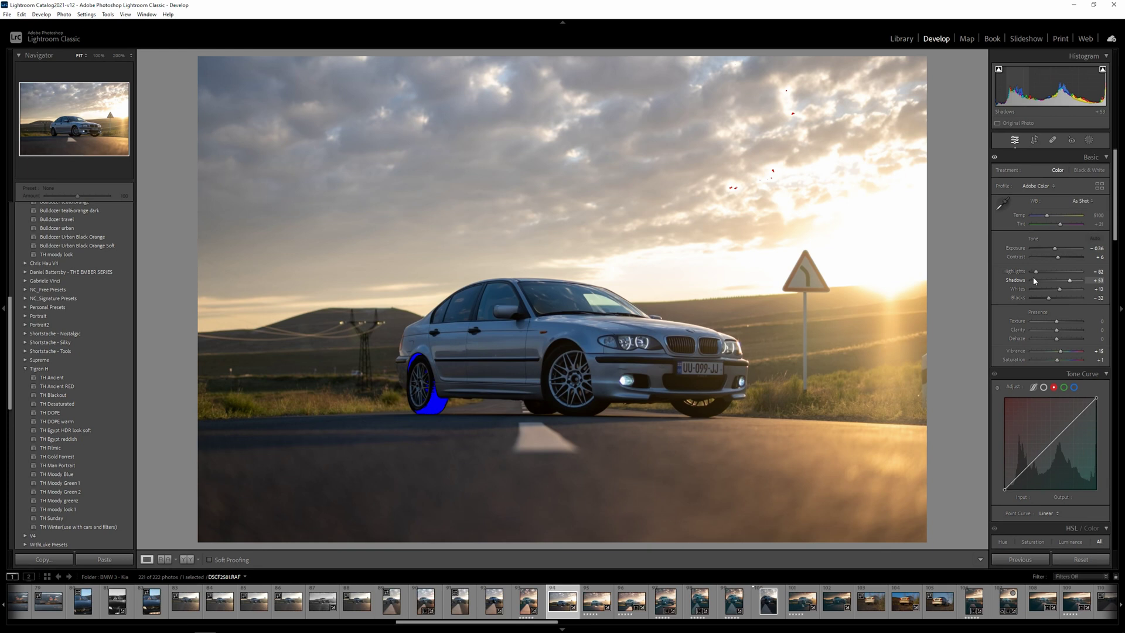
pyautogui.click(425, 410)
pyautogui.click(433, 407)
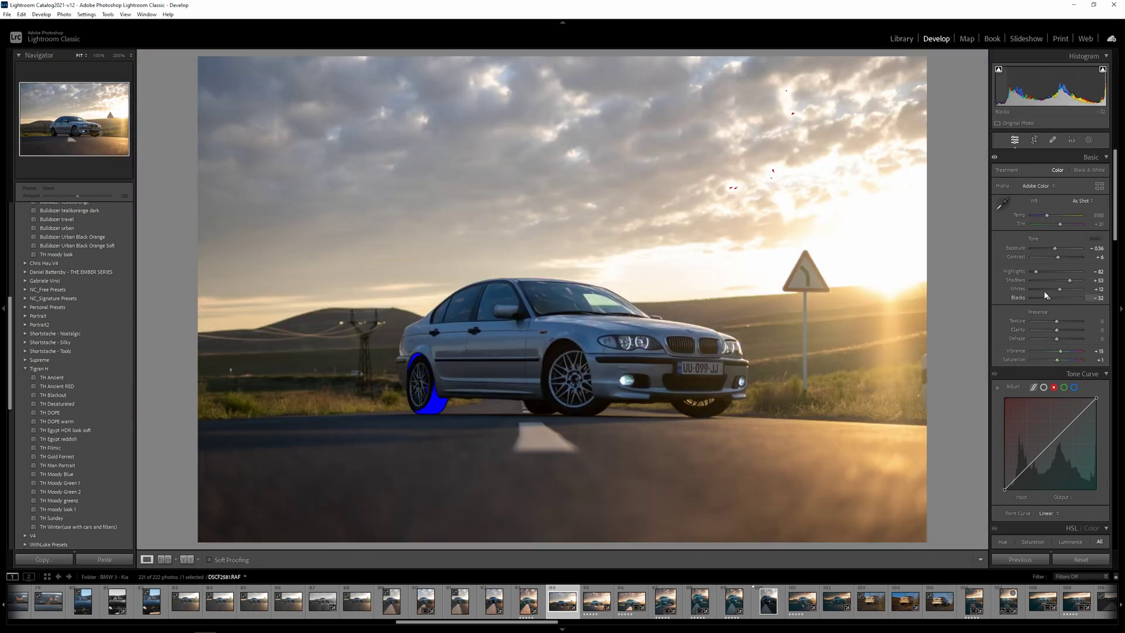
pyautogui.moveTo(1047, 296); pyautogui.dragTo(1056, 299)
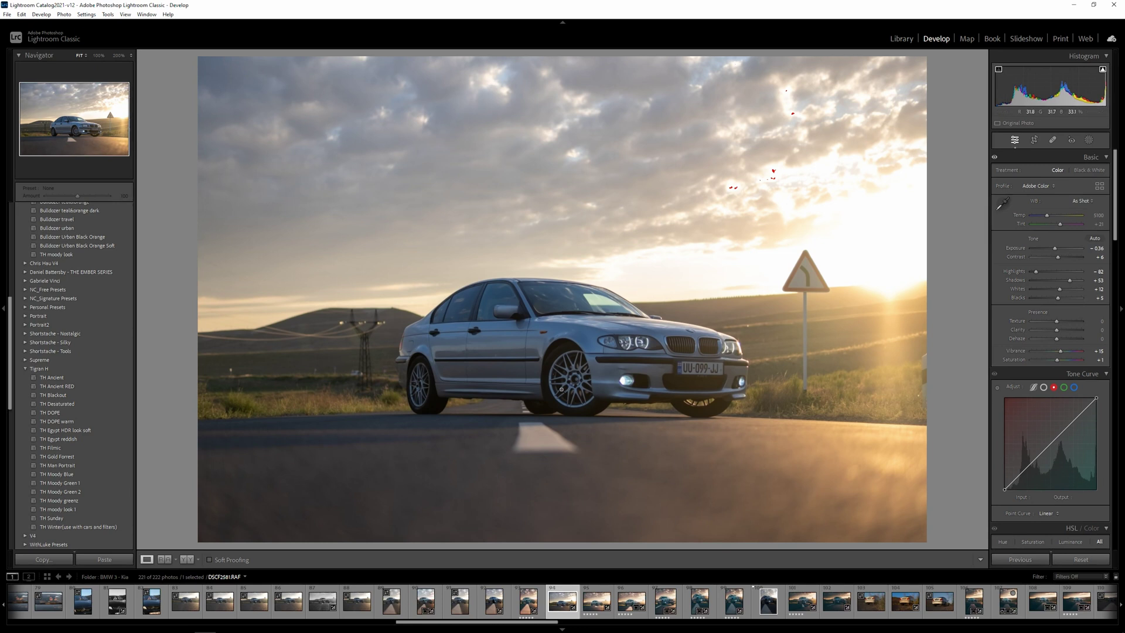
pyautogui.click(450, 405)
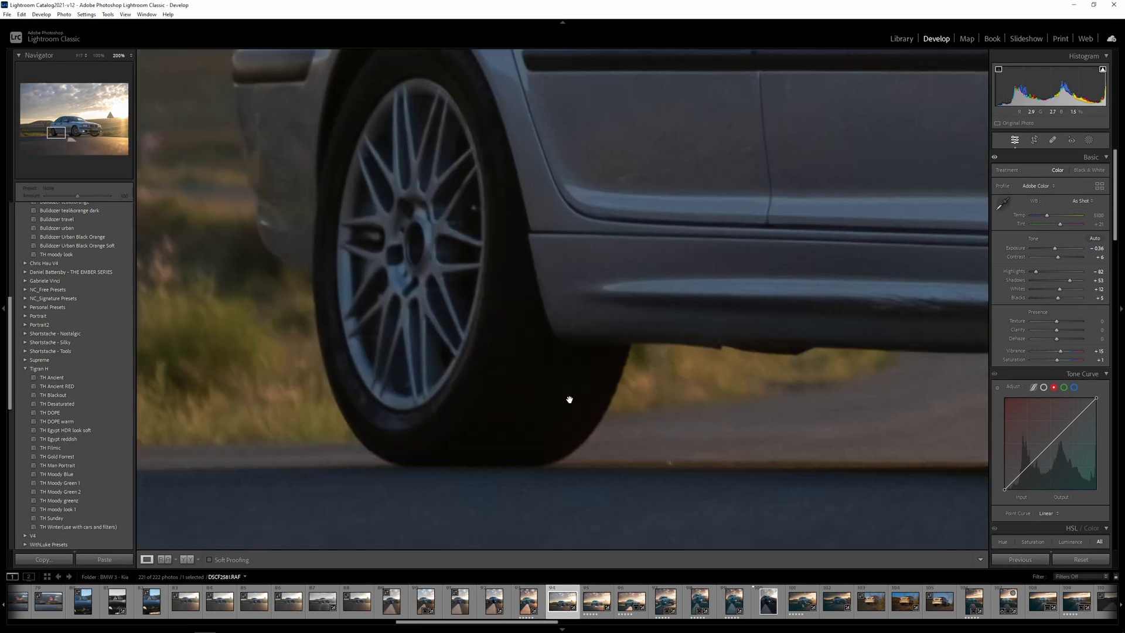
pyautogui.click(568, 396)
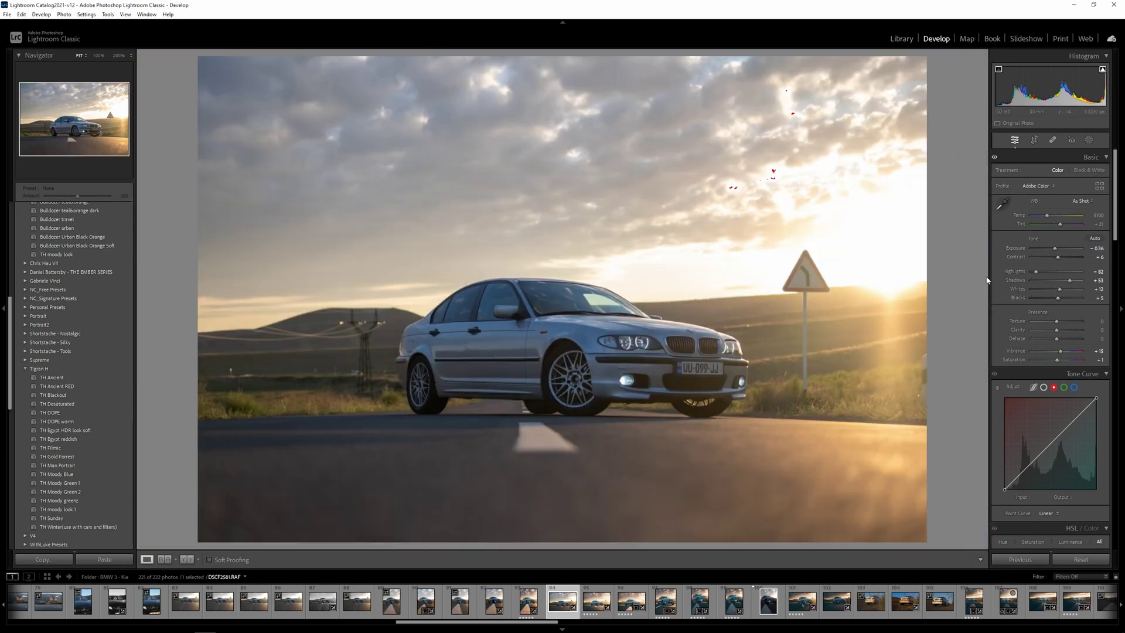
# - Set Exposure to −0.26, Contrast to +42, Highlights to −74, Shadows to +100 and Whites to −100
pyautogui.moveTo(1056, 246); pyautogui.dragTo(1068, 255)
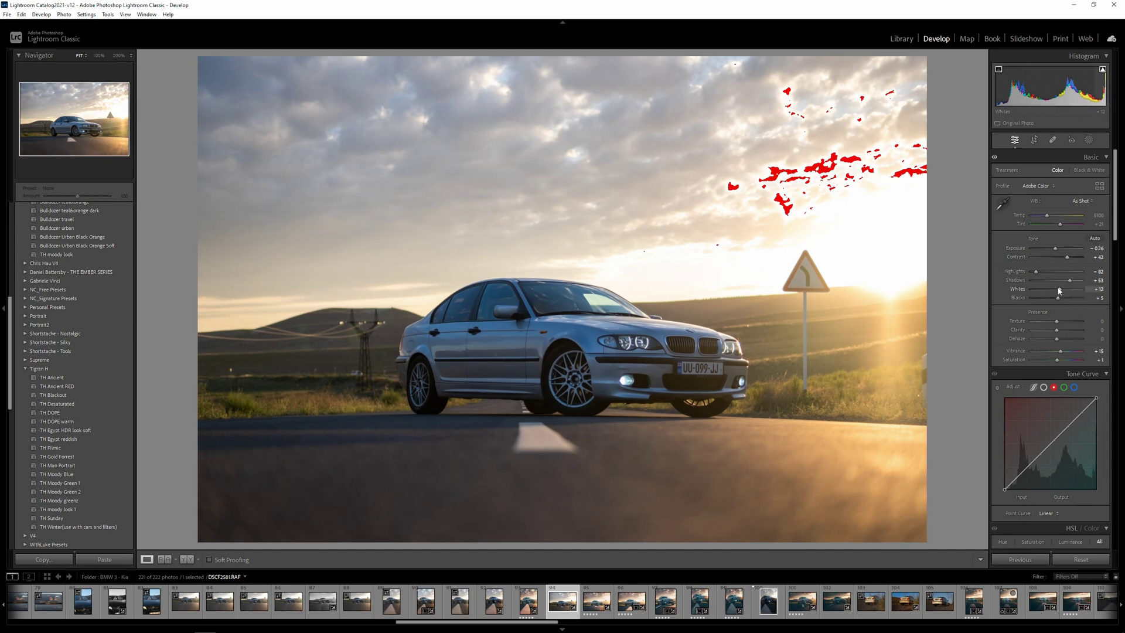
pyautogui.moveTo(1070, 281); pyautogui.dragTo(1084, 278)
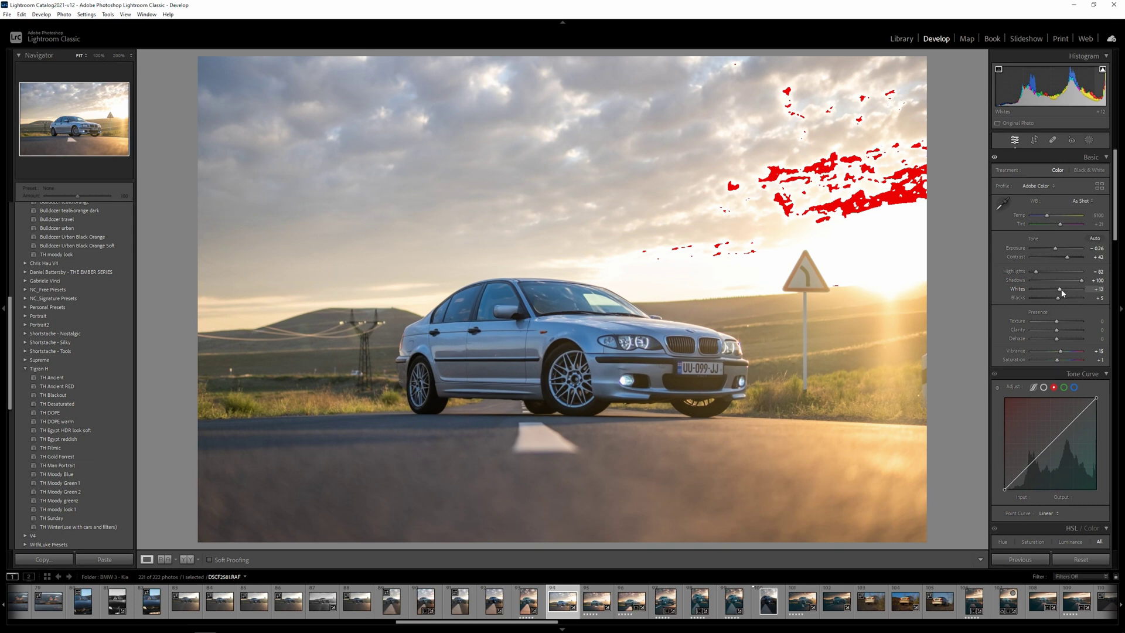
pyautogui.moveTo(1037, 273); pyautogui.dragTo(1039, 271)
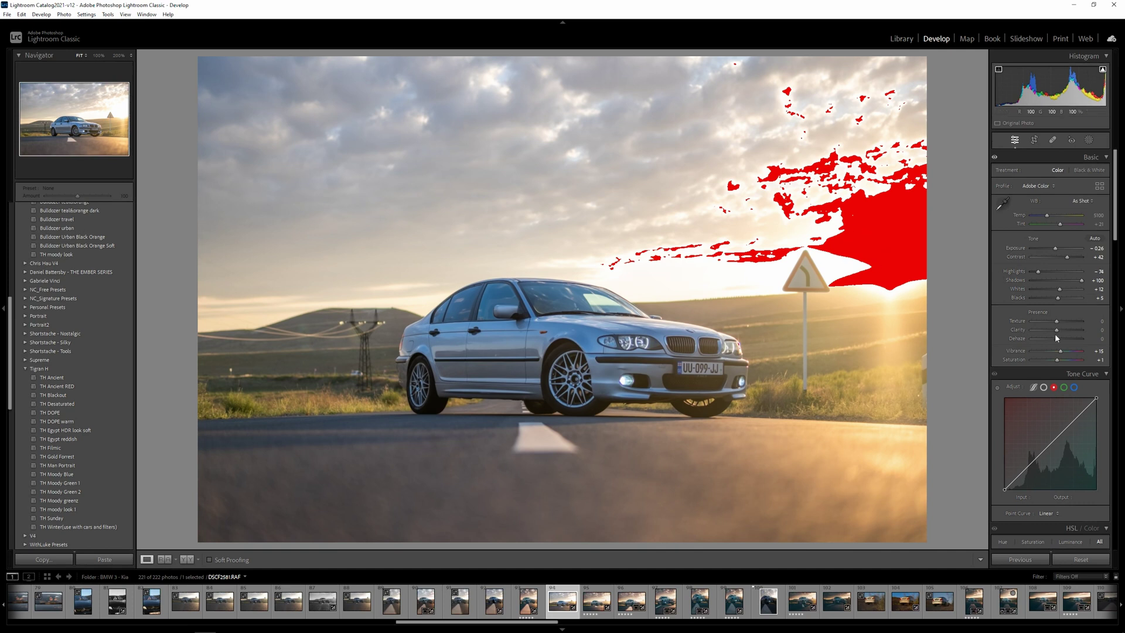
pyautogui.moveTo(1061, 294); pyautogui.dragTo(1051, 292)
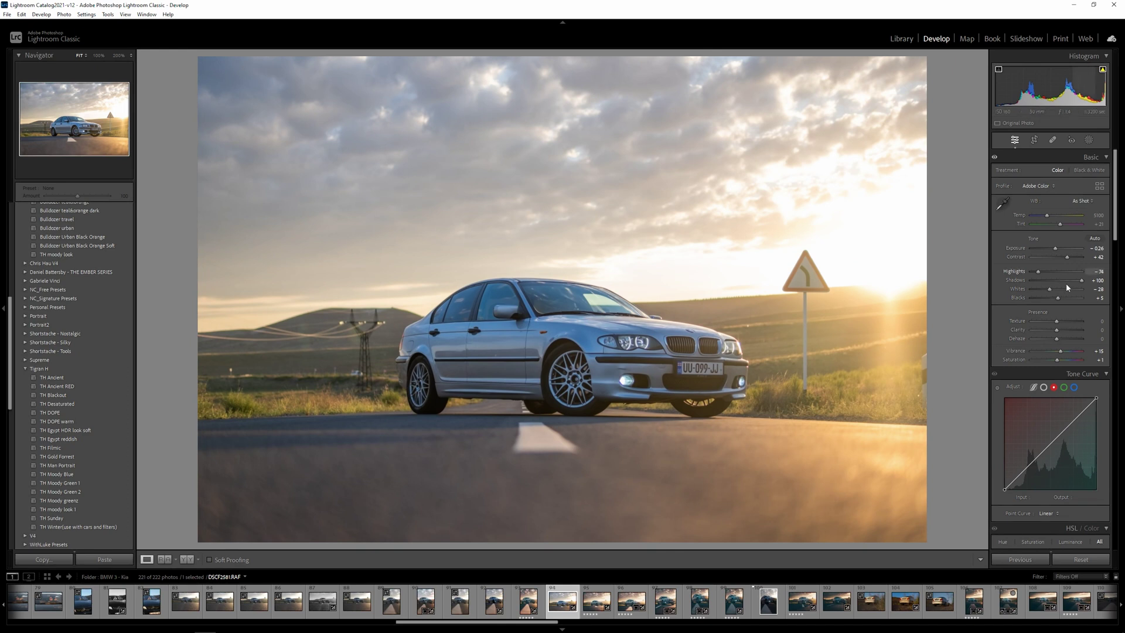
pyautogui.moveTo(1042, 289); pyautogui.dragTo(1008, 290)
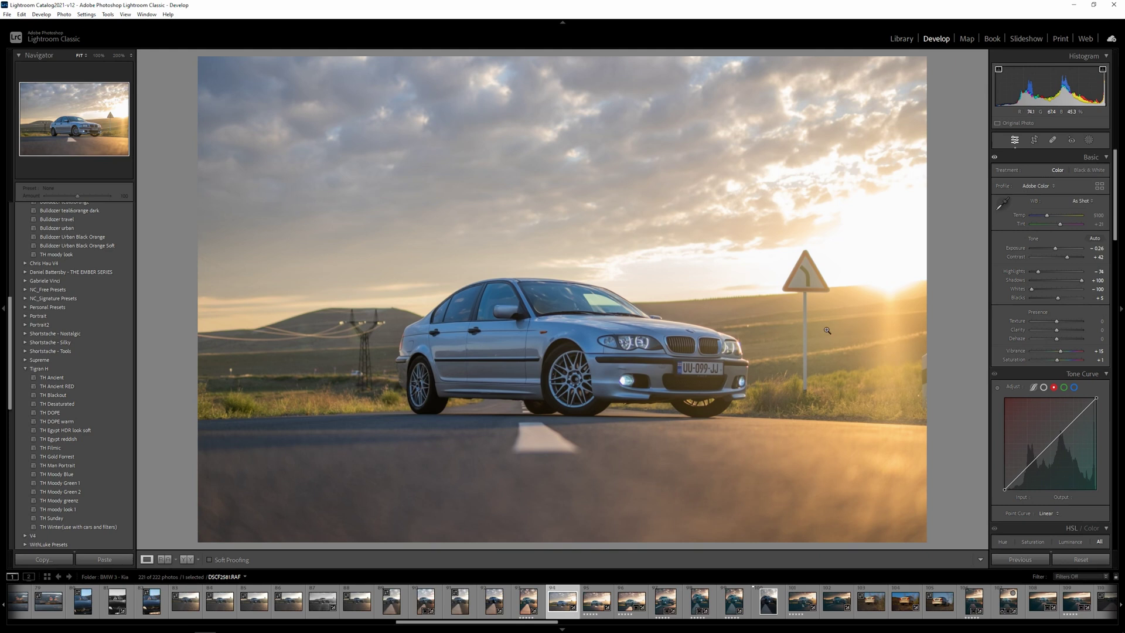
# - Set Clarity to −11 and Saturation to −7, and reset Vibrance
pyautogui.click(1054, 331)
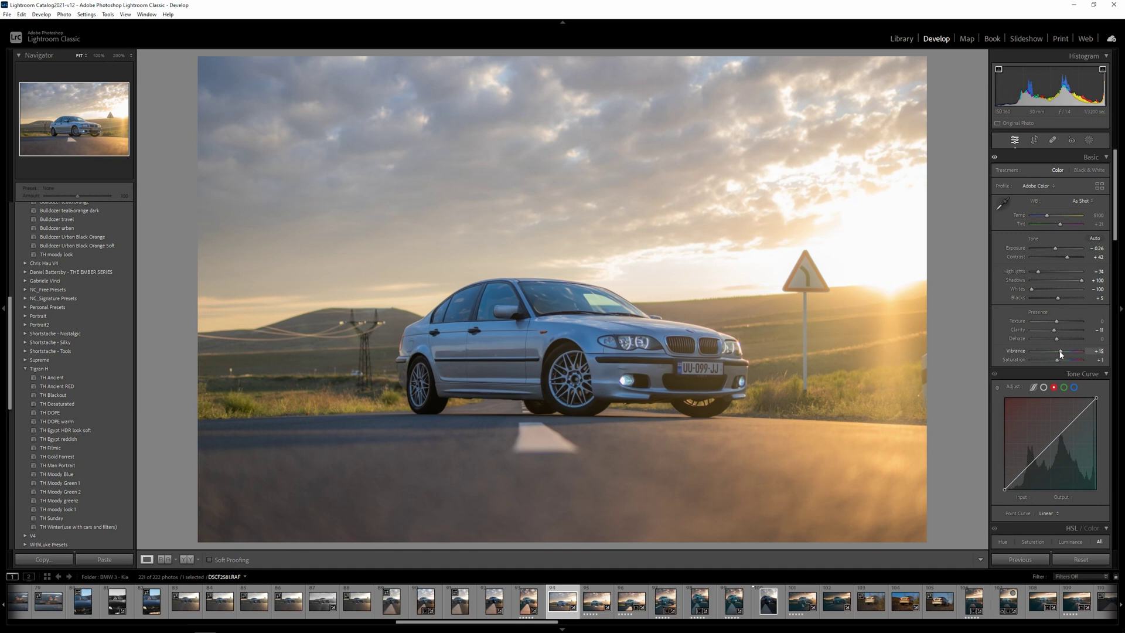
pyautogui.doubleClick(1061, 352)
# - Add highlight, midtone and shadow points to the RGB point curve and lift its black point to output 36
pyautogui.scroll(-3, 1033, 354)
pyautogui.scroll(-3, 1033, 353)
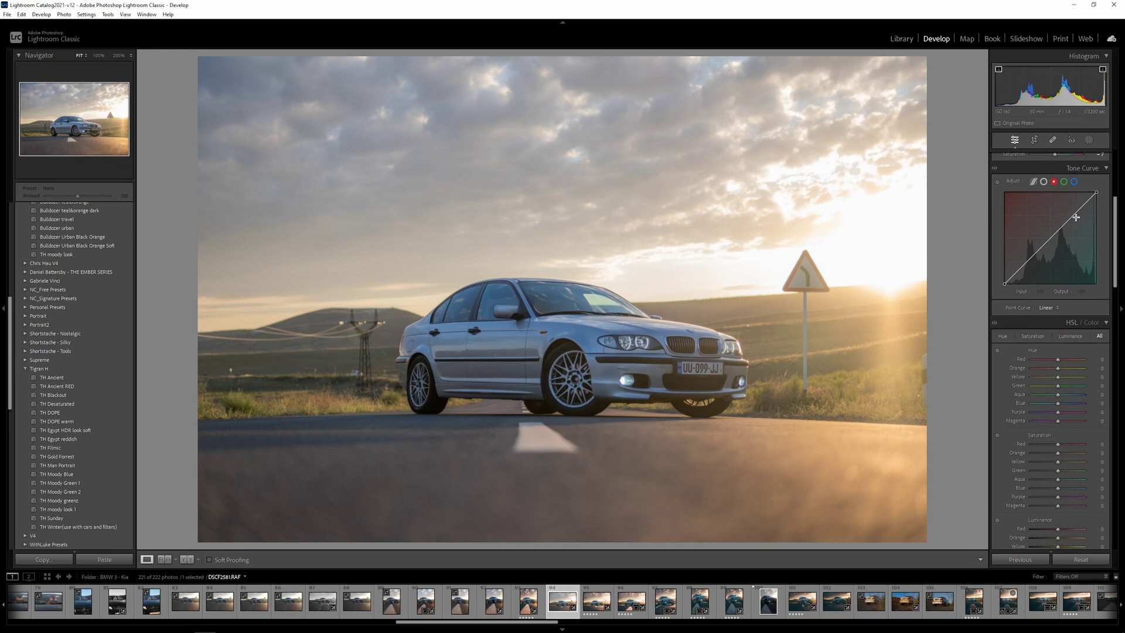
pyautogui.click(1044, 182)
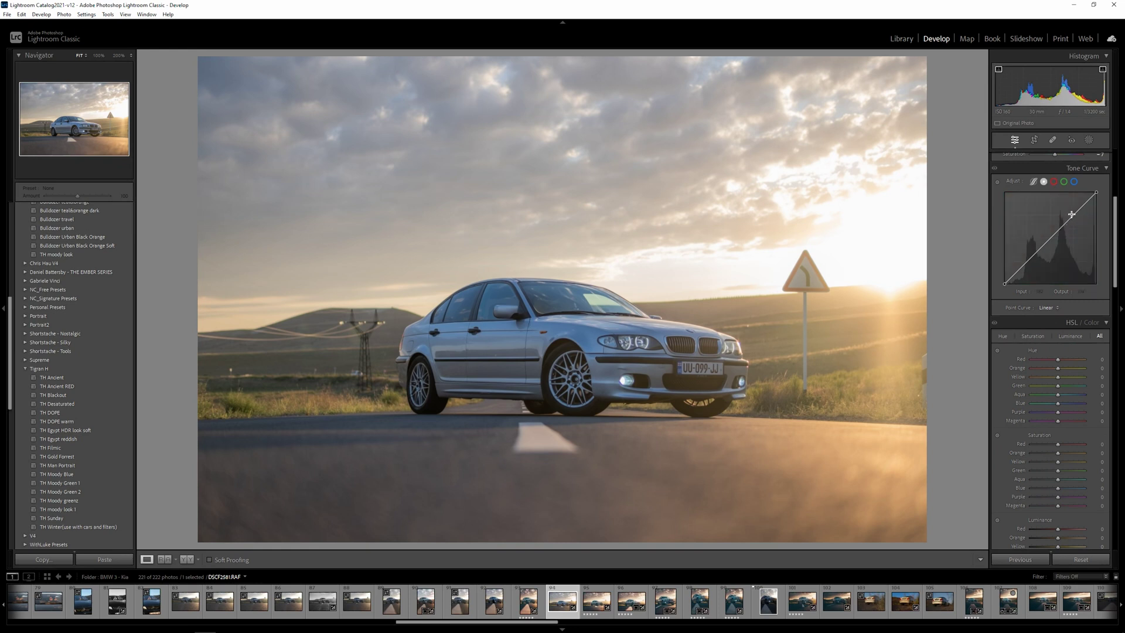
pyautogui.click(1073, 215)
pyautogui.click(1050, 238)
pyautogui.click(1028, 260)
pyautogui.moveTo(1004, 283); pyautogui.dragTo(1003, 267)
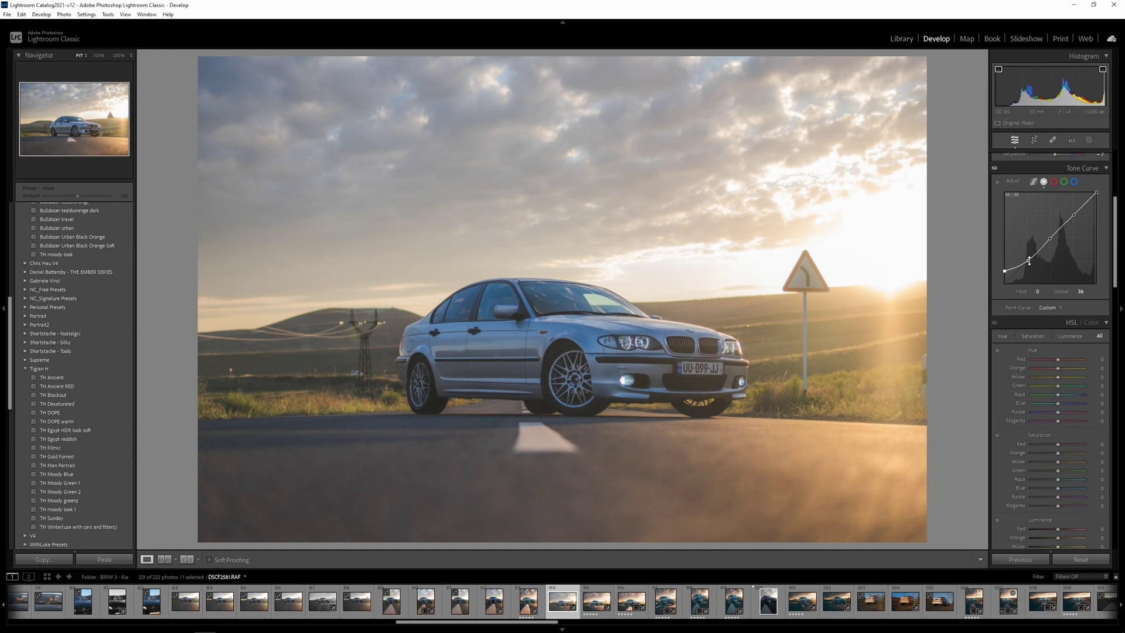
# - Lower the curve's shadow point slightly and raise its highlight point to input 190, output 196
pyautogui.moveTo(1028, 262); pyautogui.dragTo(1028, 269)
pyautogui.press('alt')
pyautogui.moveTo(1074, 214); pyautogui.dragTo(1073, 211)
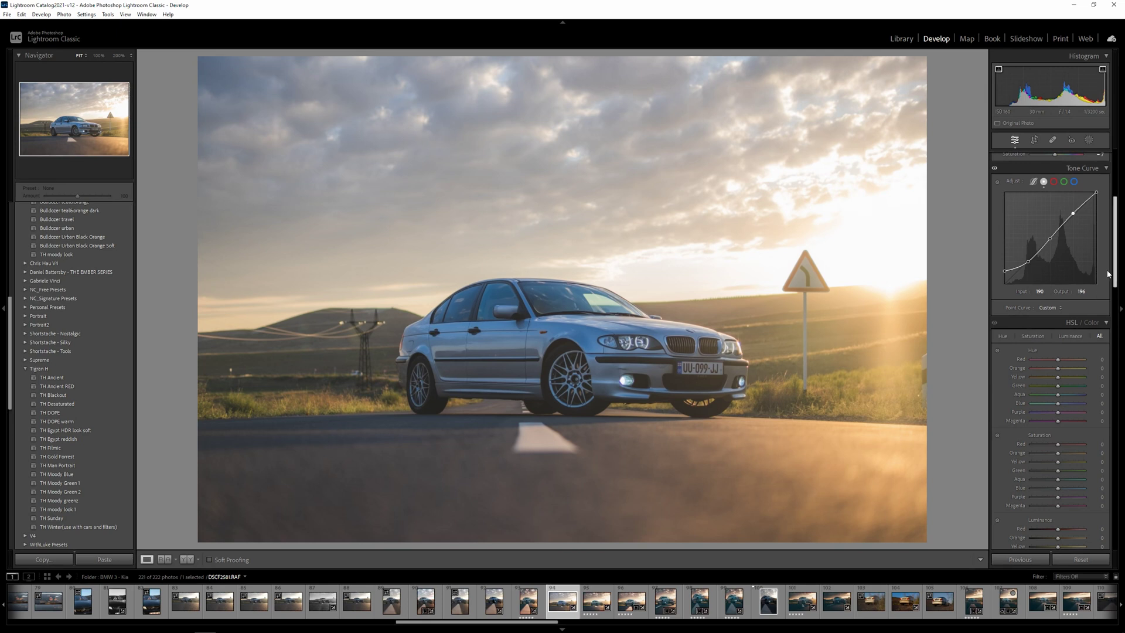
# - Set the Orange hue to +2 and the Green hue to −100 in the HSL adjustments
pyautogui.scroll(-3, 1078, 281)
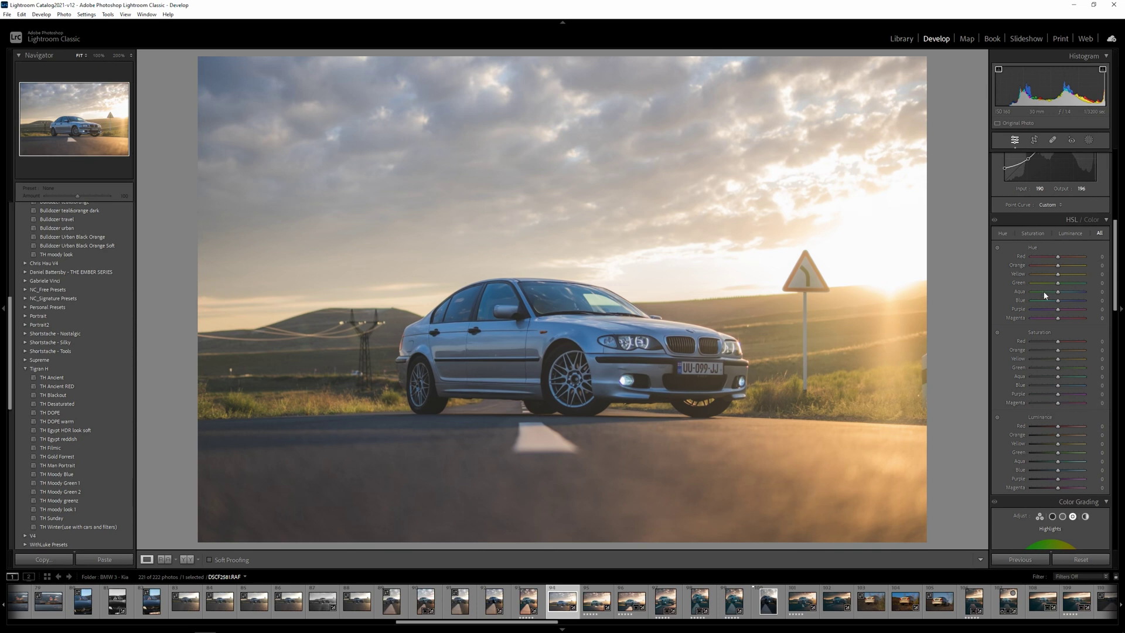
pyautogui.moveTo(1058, 258); pyautogui.dragTo(1076, 261)
pyautogui.moveTo(1058, 270)
pyautogui.mouseDown()
pyautogui.moveTo(1078, 265)
pyautogui.moveTo(1058, 268)
pyautogui.mouseUp()
pyautogui.moveTo(1058, 270); pyautogui.dragTo(1049, 284)
# - Set the Aqua hue to +10, judging its effect on the car's windshield up close
pyautogui.click(1058, 292)
pyautogui.click(639, 289)
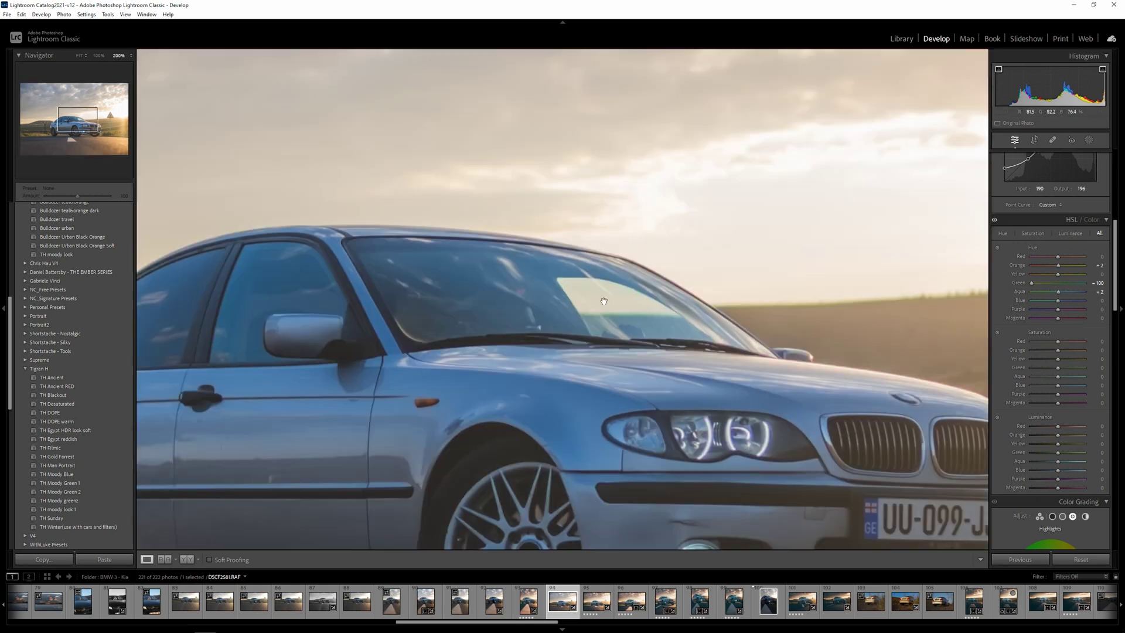
pyautogui.moveTo(1058, 292); pyautogui.dragTo(1056, 293)
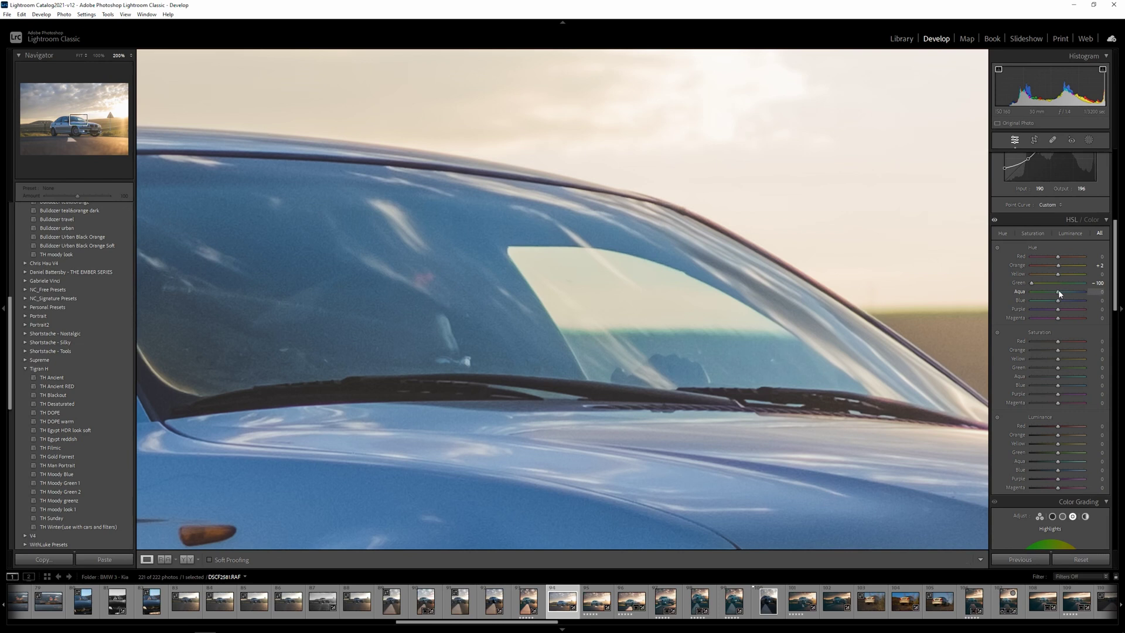
pyautogui.moveTo(1061, 292); pyautogui.dragTo(1062, 291)
pyautogui.press('z')
pyautogui.scroll(-10, 1058, 301)
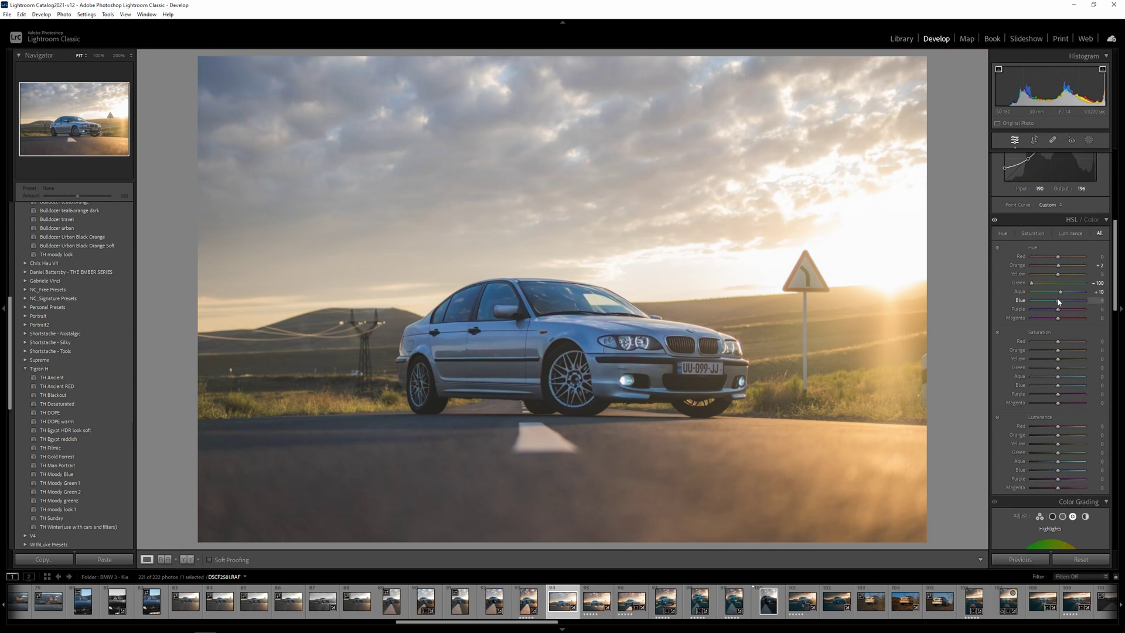
# - Set the Blue hue to −18, Purple hue to −100 and Magenta hue to +100, checking the car's headlights
pyautogui.moveTo(1062, 302); pyautogui.dragTo(1053, 301)
pyautogui.moveTo(1045, 316); pyautogui.dragTo(1054, 311)
pyautogui.click(631, 330)
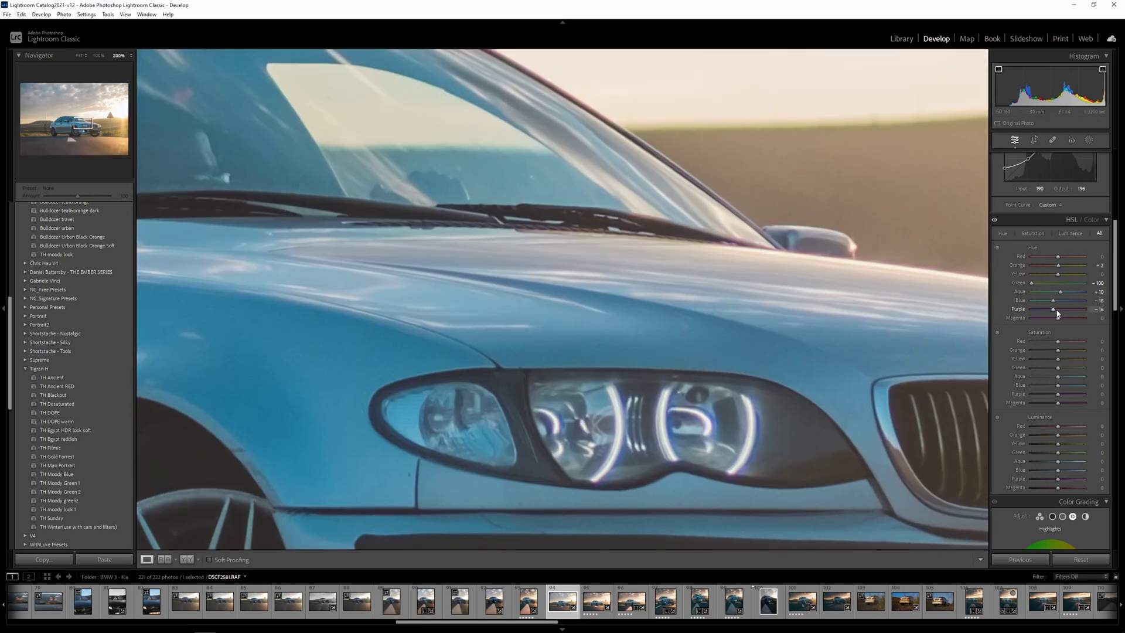
pyautogui.click(1080, 309)
pyautogui.moveTo(1059, 311); pyautogui.dragTo(1058, 311)
pyautogui.moveTo(1070, 313); pyautogui.dragTo(917, 314)
pyautogui.click(1057, 318)
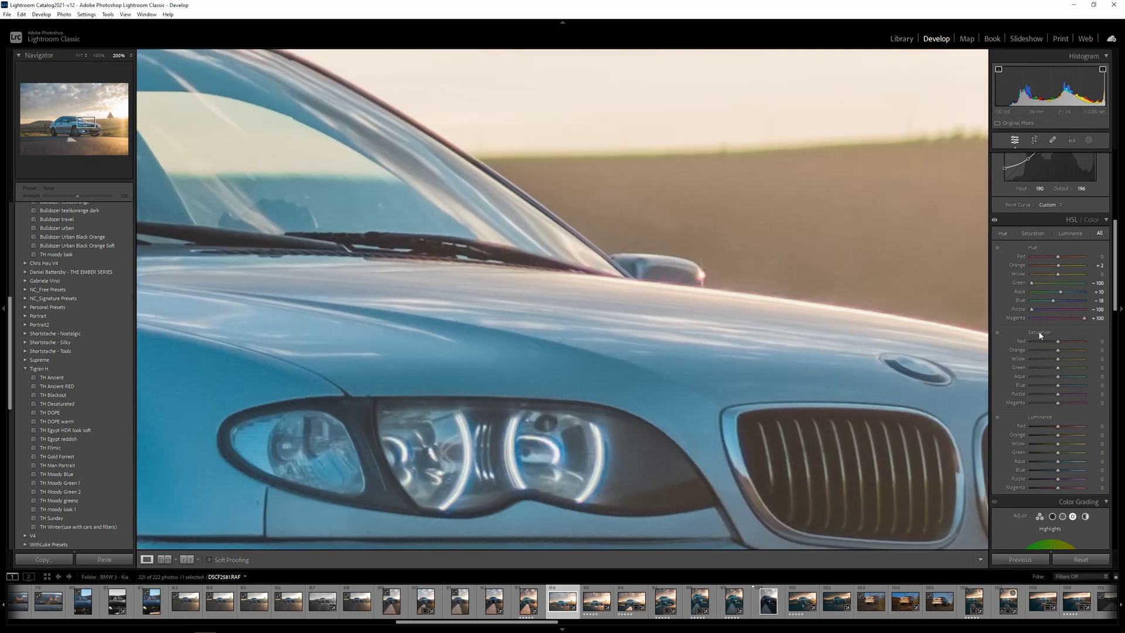
# - Set the Red saturation to −40 and the Orange saturation to −50
pyautogui.scroll(-3, 1069, 331)
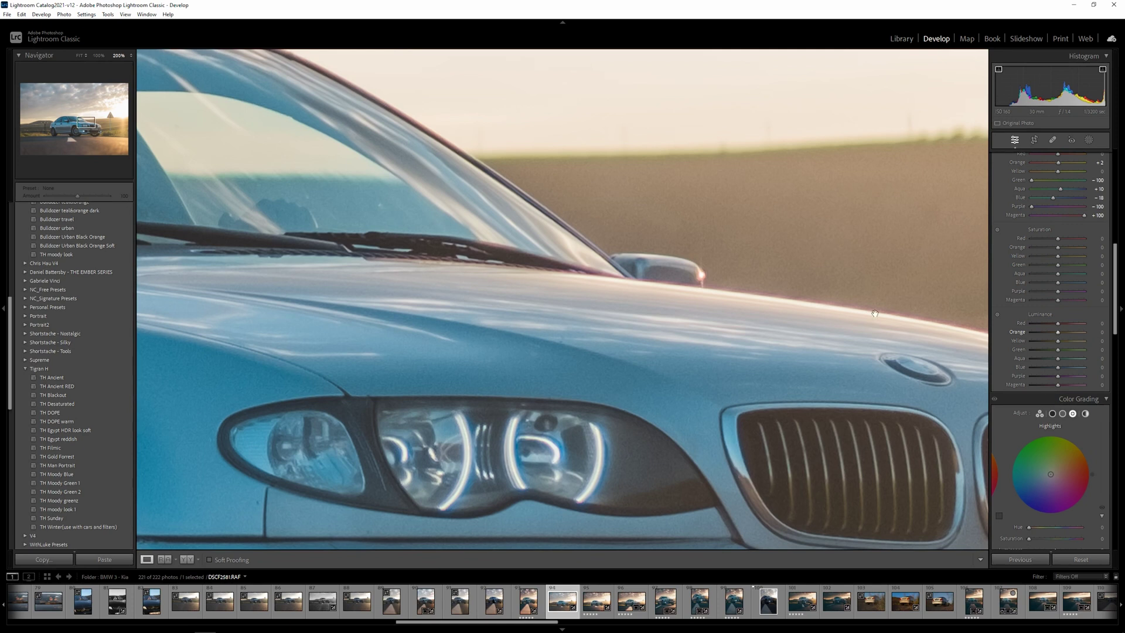
pyautogui.click(780, 313)
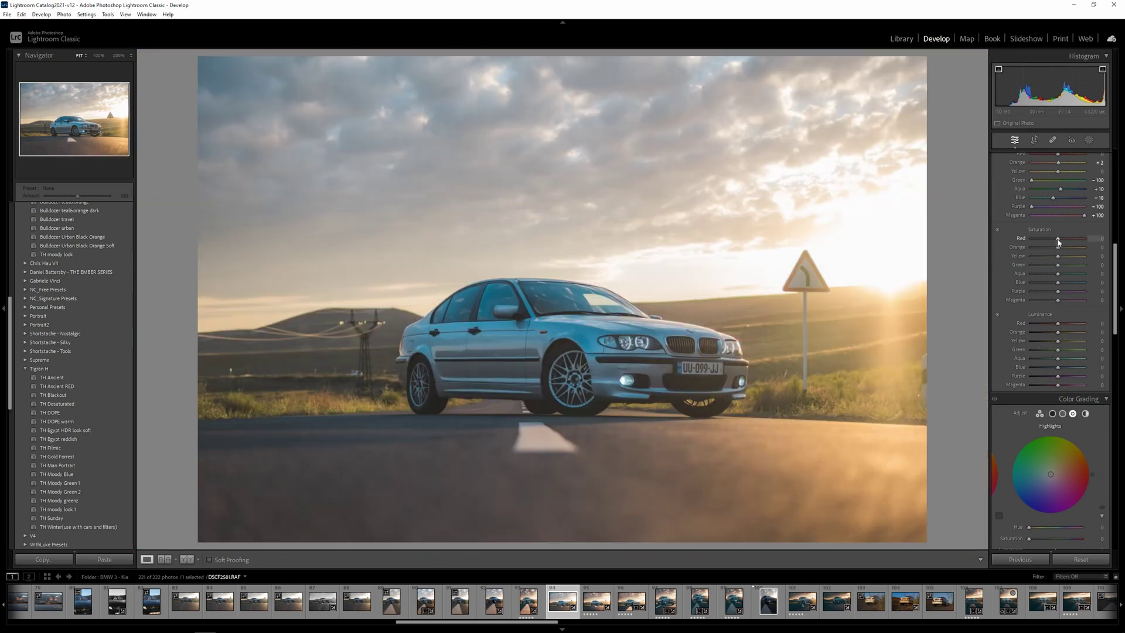
pyautogui.click(1074, 240)
pyautogui.moveTo(1057, 241); pyautogui.dragTo(1067, 240)
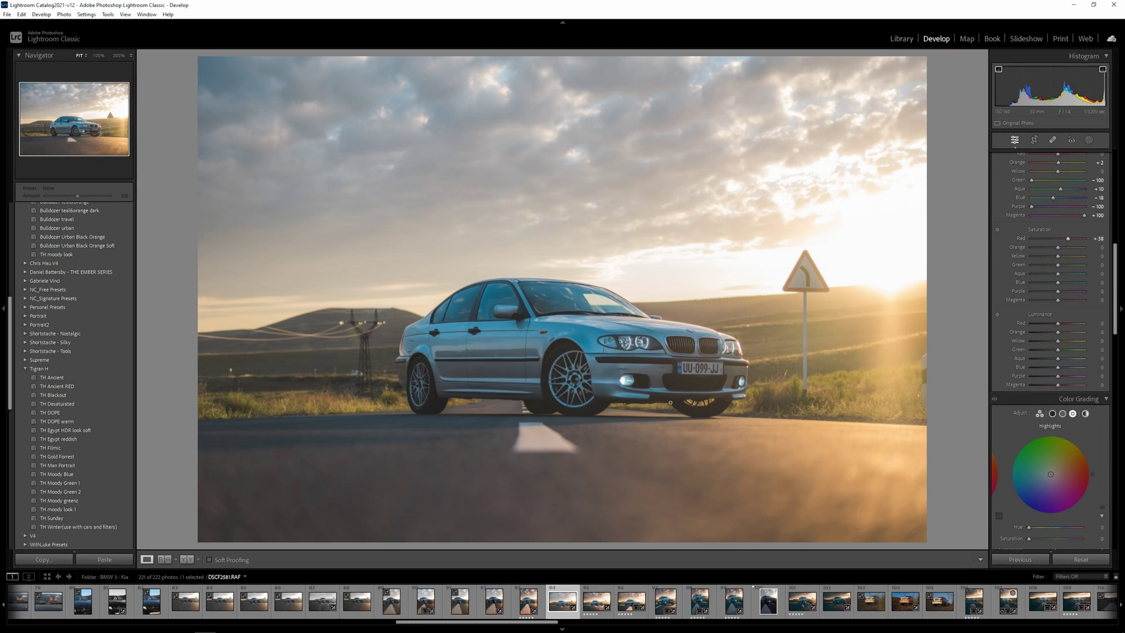
pyautogui.click(450, 469)
pyautogui.click(452, 469)
pyautogui.moveTo(1049, 242); pyautogui.dragTo(1047, 242)
pyautogui.moveTo(1061, 250); pyautogui.dragTo(1055, 250)
# - Set the saturation of Yellow to 0, Green to −5, Aqua to −100 and Blue to −47
pyautogui.moveTo(1058, 256)
pyautogui.mouseDown()
pyautogui.moveTo(1049, 257)
pyautogui.moveTo(1061, 258)
pyautogui.mouseUp()
pyautogui.moveTo(1026, 275); pyautogui.dragTo(1012, 275)
pyautogui.write('0')
pyautogui.press('Tab')
pyautogui.moveTo(1057, 284); pyautogui.dragTo(1046, 285)
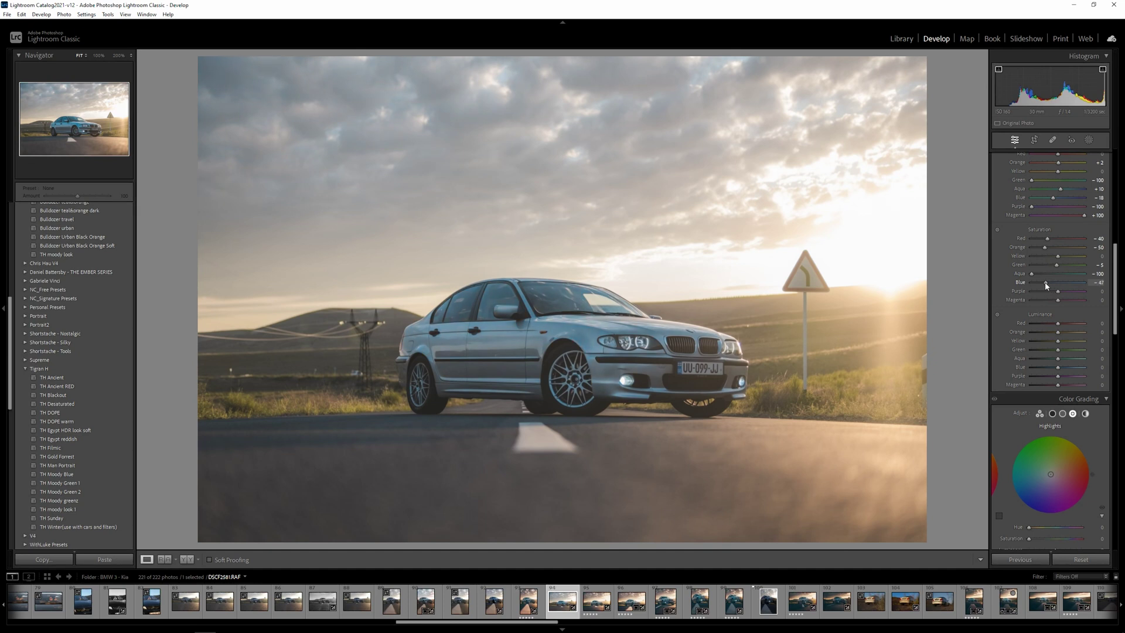
pyautogui.moveTo(1047, 283); pyautogui.dragTo(1045, 282)
# - Set both the Purple and Magenta saturation to −58
pyautogui.moveTo(1050, 293); pyautogui.dragTo(1043, 298)
pyautogui.click(1044, 300)
pyautogui.moveTo(1043, 302); pyautogui.dragTo(1043, 303)
# - Set the Red luminance to −50, Orange luminance to +35 and Yellow luminance to +28
pyautogui.moveTo(1060, 323); pyautogui.dragTo(1046, 326)
pyautogui.moveTo(1057, 335); pyautogui.dragTo(1060, 333)
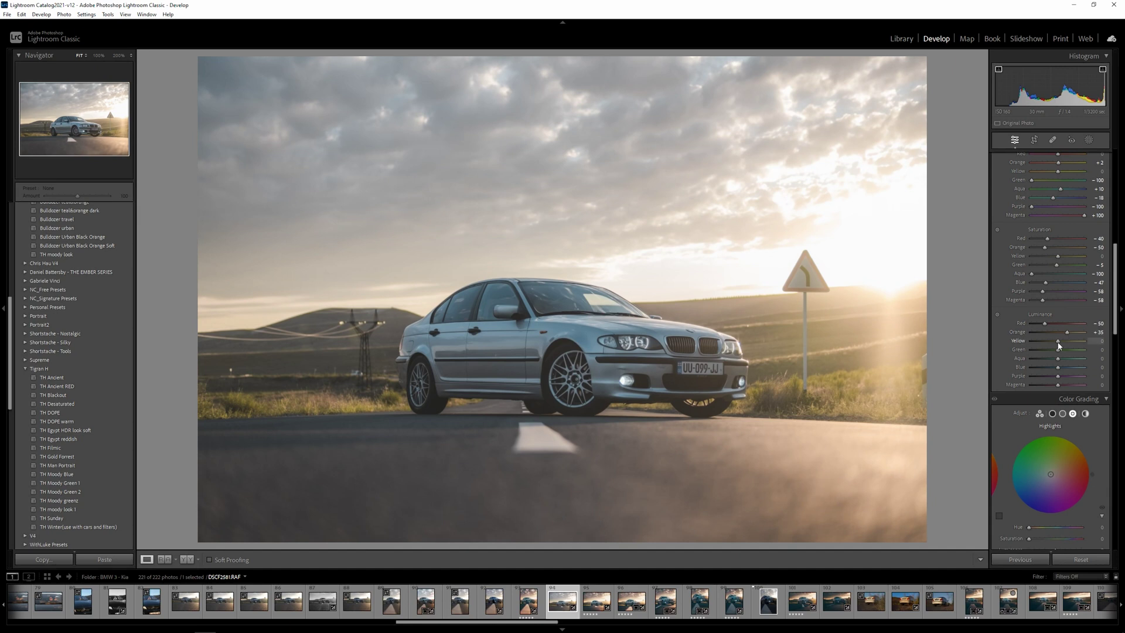
pyautogui.moveTo(1060, 342); pyautogui.dragTo(1065, 342)
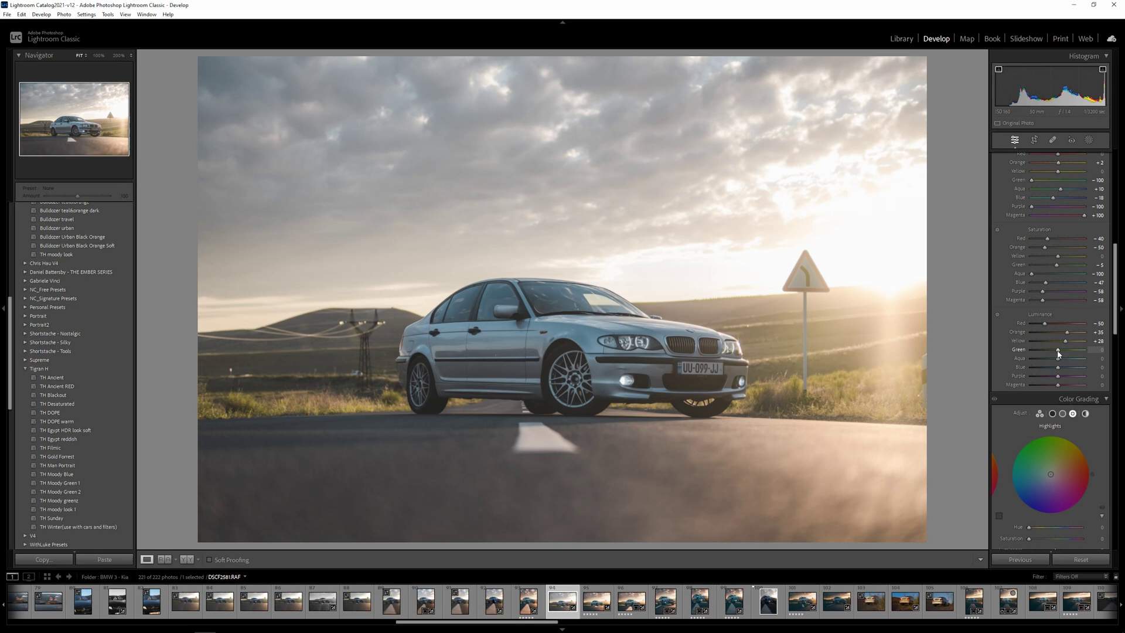
# - Set the Green luminance to +10, comparing its effect on the windshield up close
pyautogui.moveTo(1059, 354); pyautogui.dragTo(1055, 351)
pyautogui.click(603, 300)
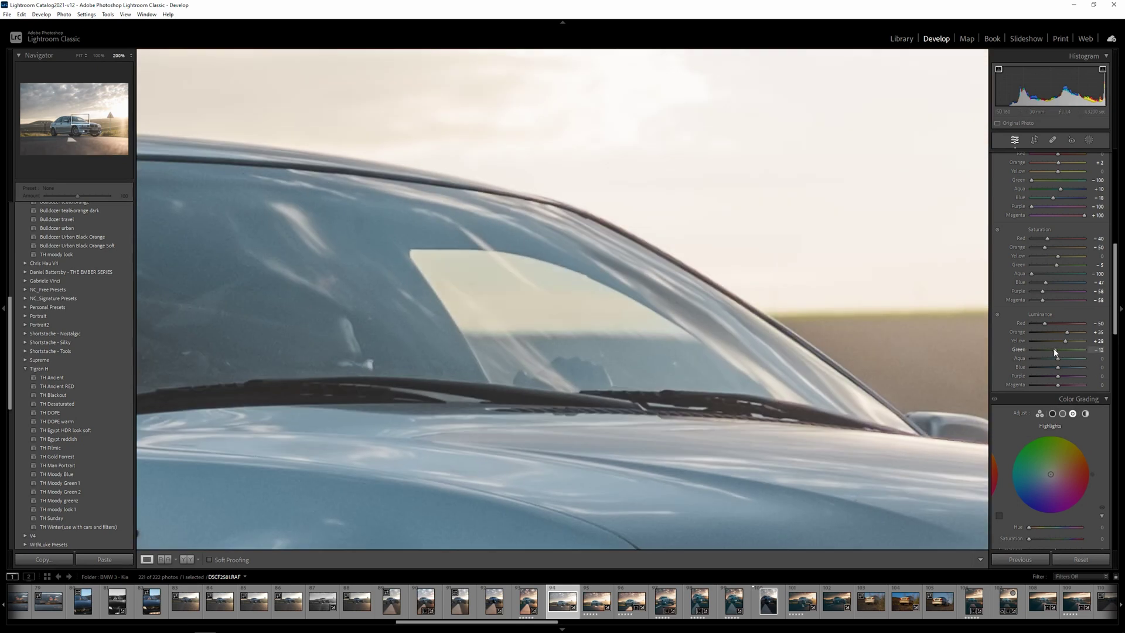
pyautogui.moveTo(1059, 350); pyautogui.dragTo(1060, 349)
pyautogui.click(717, 349)
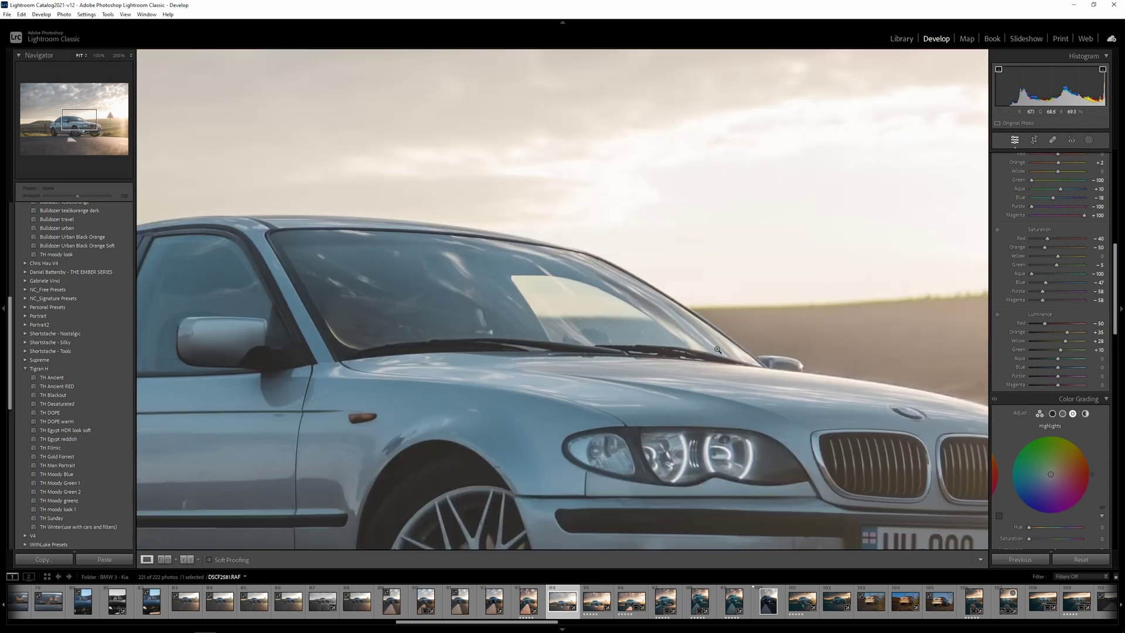
# - Set the Aqua luminance to +10 and both the Purple and Magenta luminance to +22, checking the windshield up close
pyautogui.click(717, 350)
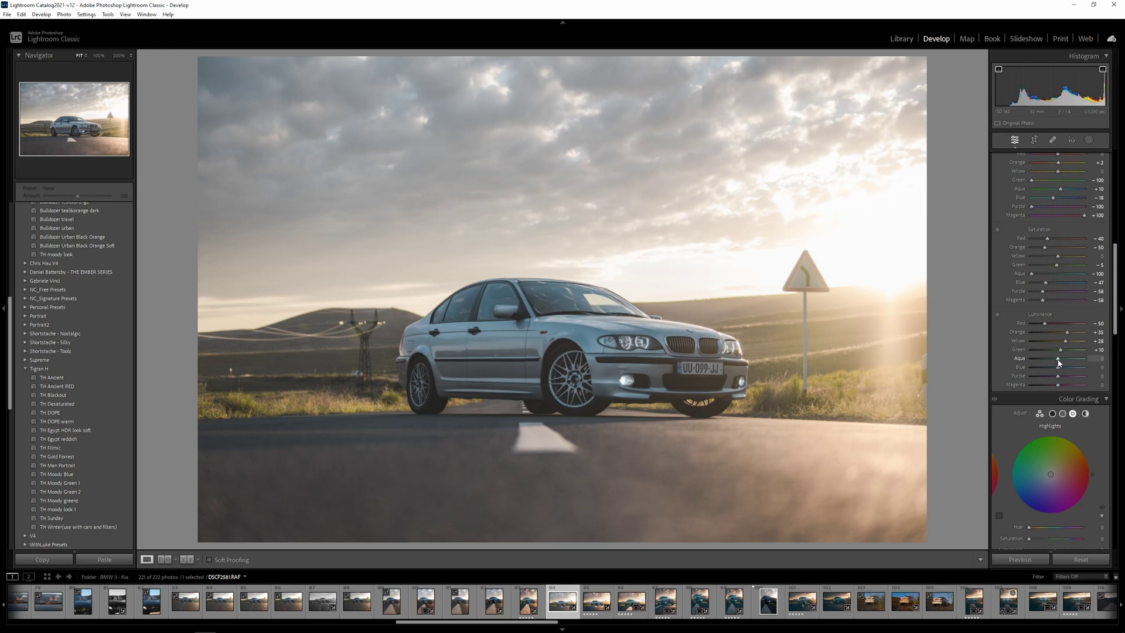
pyautogui.moveTo(1058, 357); pyautogui.dragTo(1064, 362)
pyautogui.click(615, 308)
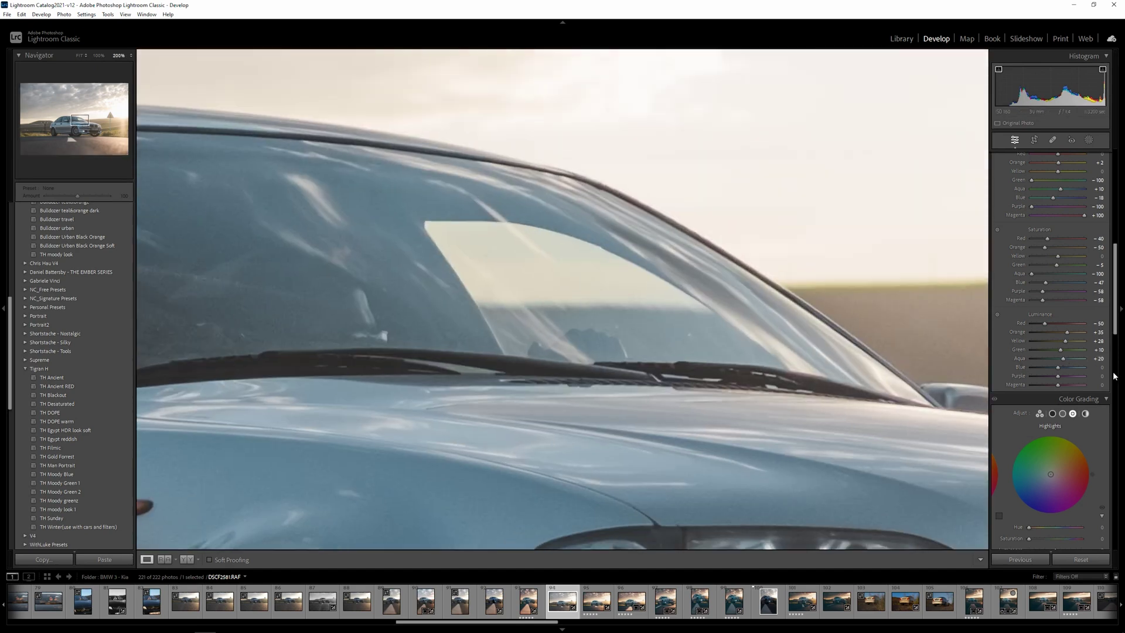
pyautogui.moveTo(1063, 359); pyautogui.dragTo(1058, 357)
pyautogui.press('z')
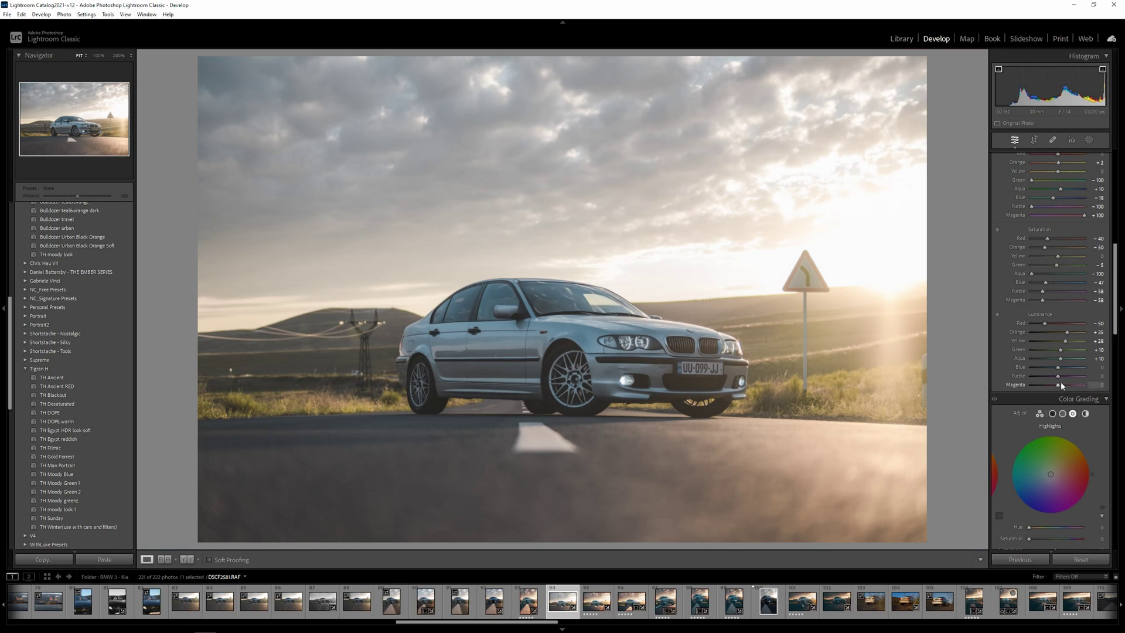
pyautogui.moveTo(1078, 376); pyautogui.dragTo(1066, 387)
# - Color grade the highlights with hue 54 and saturation 20, and set the balance to +100
pyautogui.scroll(-3, 1067, 406)
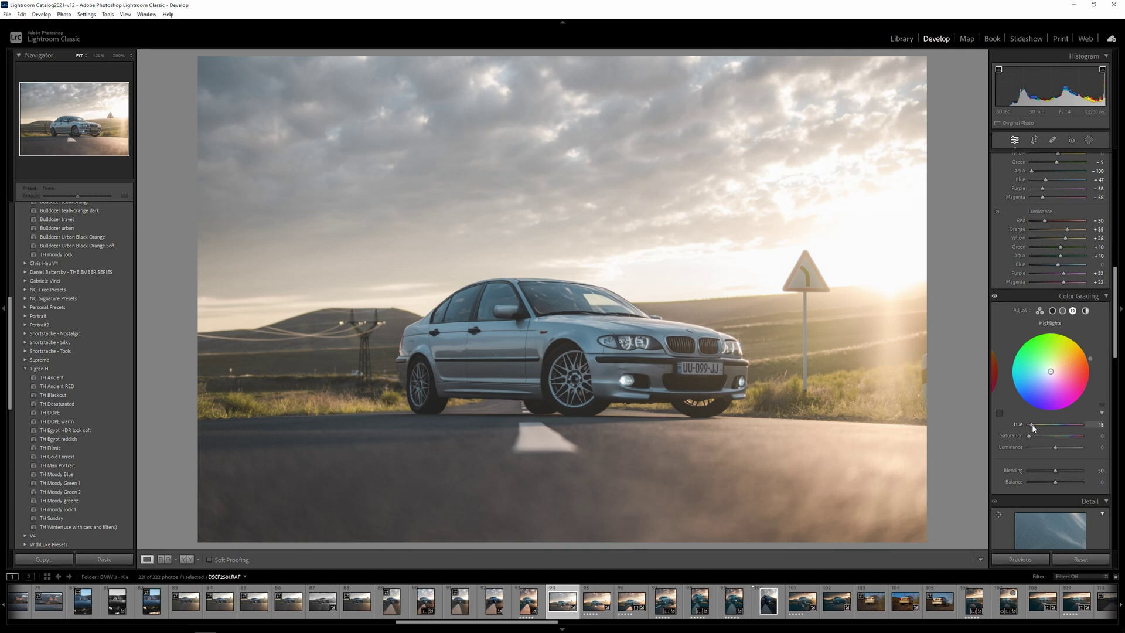
pyautogui.moveTo(1033, 425); pyautogui.dragTo(1037, 425)
pyautogui.moveTo(1032, 437); pyautogui.dragTo(1039, 439)
pyautogui.moveTo(1041, 436); pyautogui.dragTo(1041, 436)
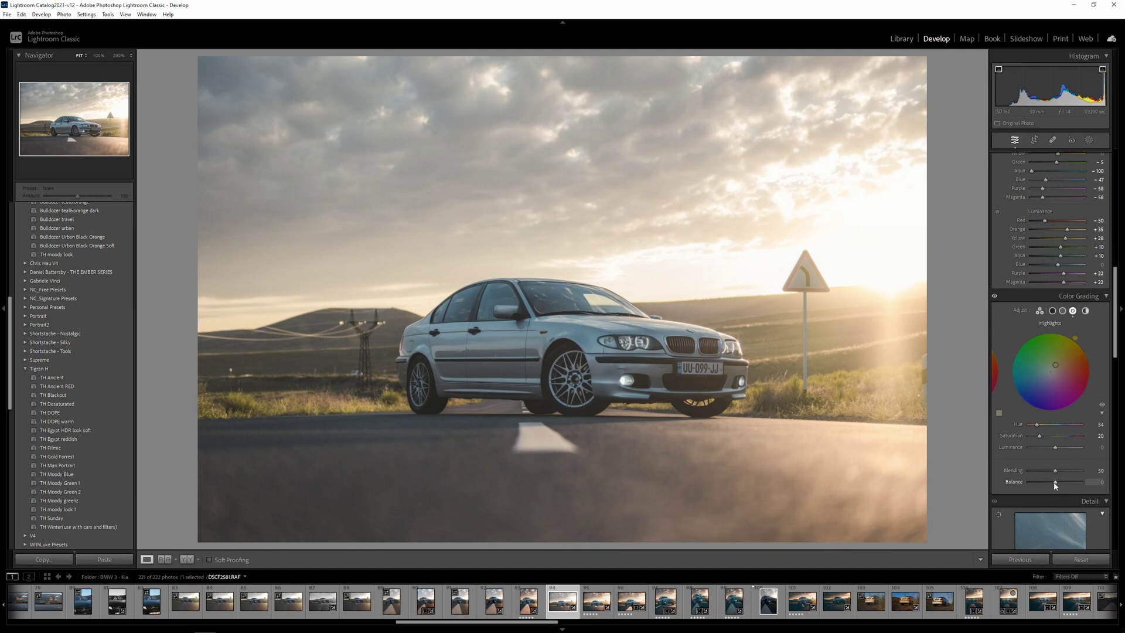
pyautogui.moveTo(1088, 486); pyautogui.dragTo(1116, 488)
# - In Calibration, set the Shadows tint to +2 and the Red Primary to hue +14 and saturation +46
pyautogui.scroll(-5, 1091, 334)
pyautogui.scroll(-3, 1091, 331)
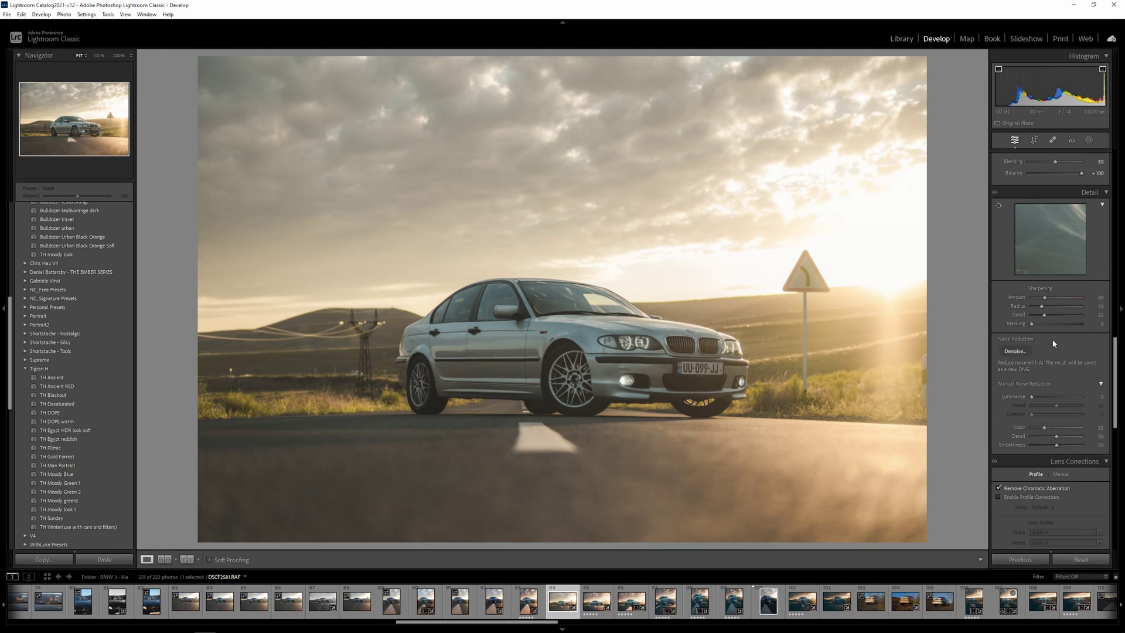
pyautogui.scroll(-3, 1052, 339)
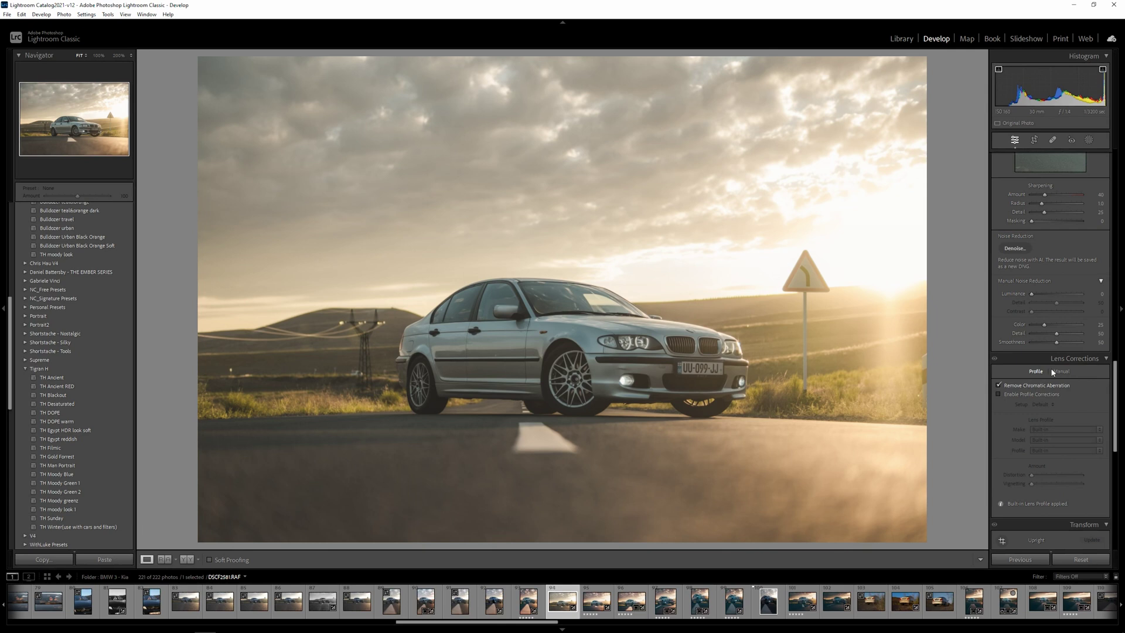
pyautogui.scroll(-3, 1052, 371)
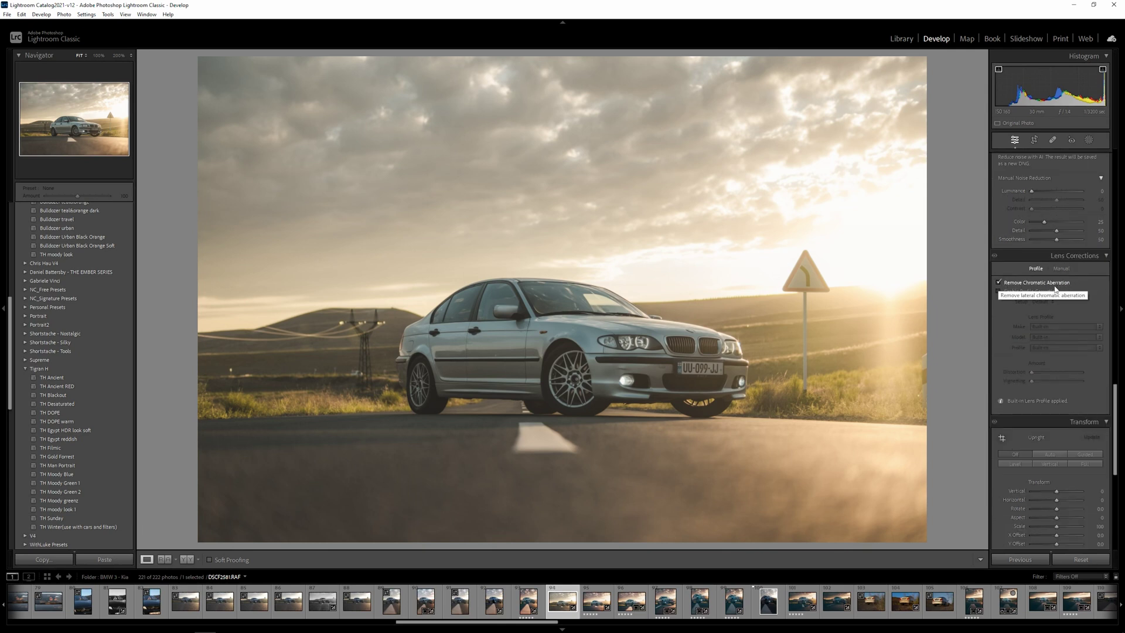
pyautogui.scroll(-9, 1060, 308)
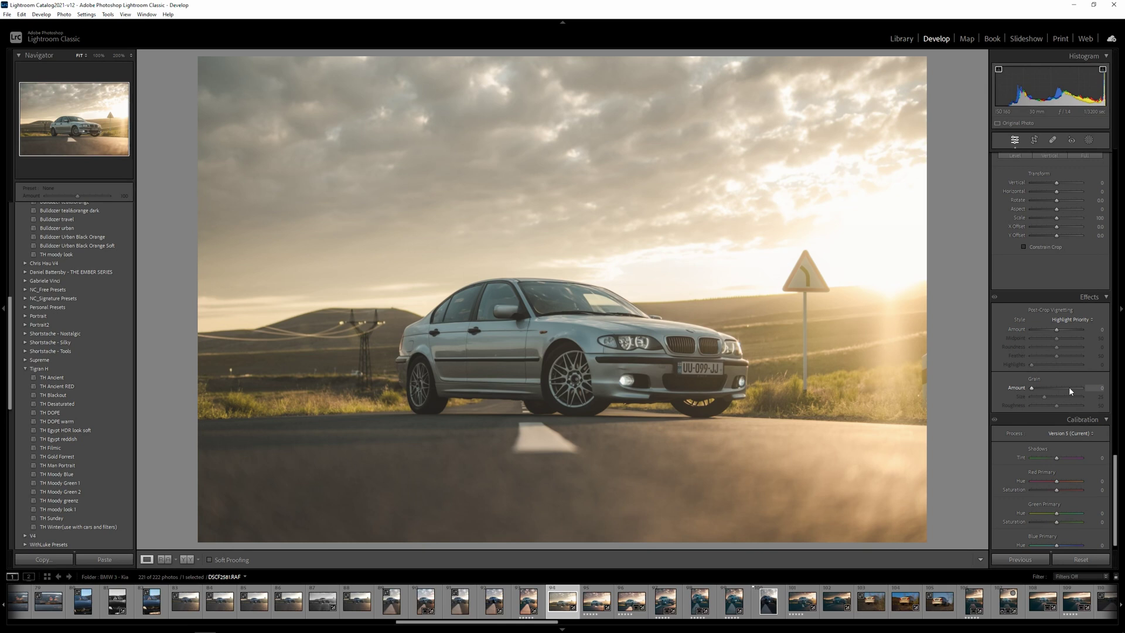
pyautogui.scroll(-1, 1083, 385)
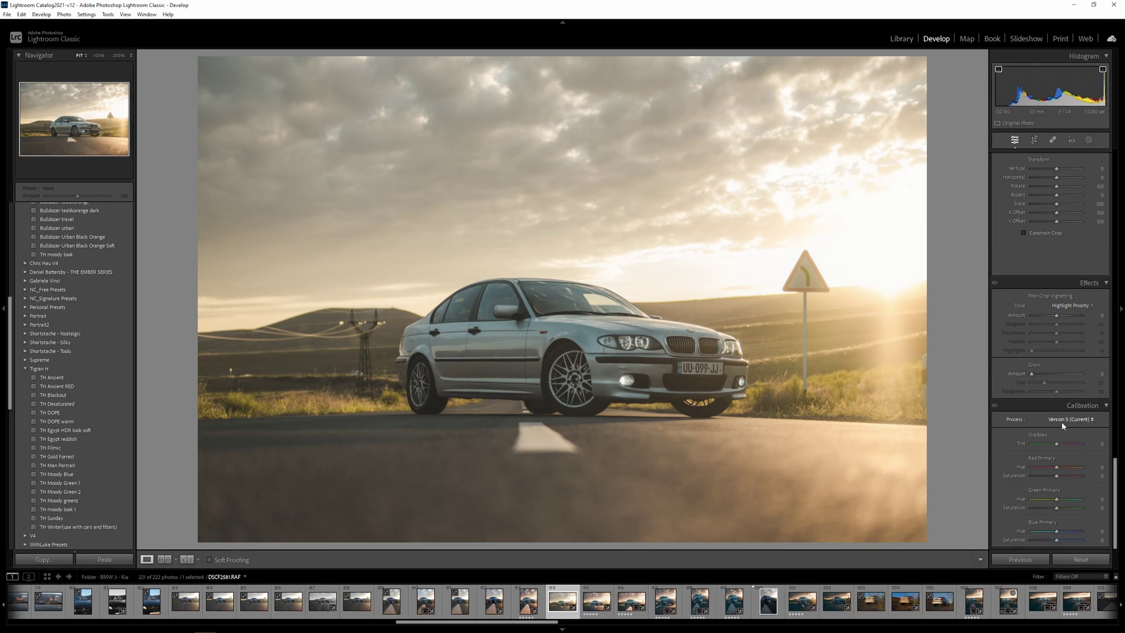
pyautogui.moveTo(1056, 467); pyautogui.dragTo(1063, 467)
pyautogui.moveTo(1056, 476); pyautogui.dragTo(1070, 476)
pyautogui.moveTo(1068, 476); pyautogui.dragTo(1067, 476)
# - Set the Green Primary to hue +28 and saturation −2, and the Blue Primary to hue −5 and saturation +42
pyautogui.click(1070, 501)
pyautogui.moveTo(1069, 501); pyautogui.dragTo(1063, 502)
pyautogui.moveTo(1056, 539); pyautogui.dragTo(1067, 543)
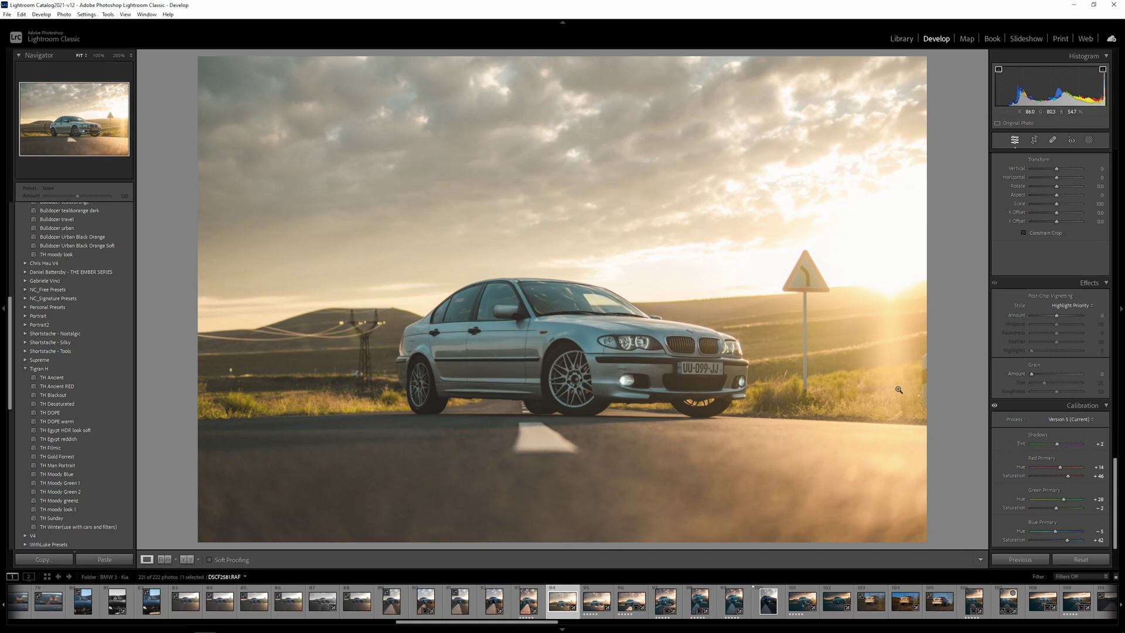
# - Go back to the tone curve and switch to its red channel
pyautogui.scroll(6, 1066, 396)
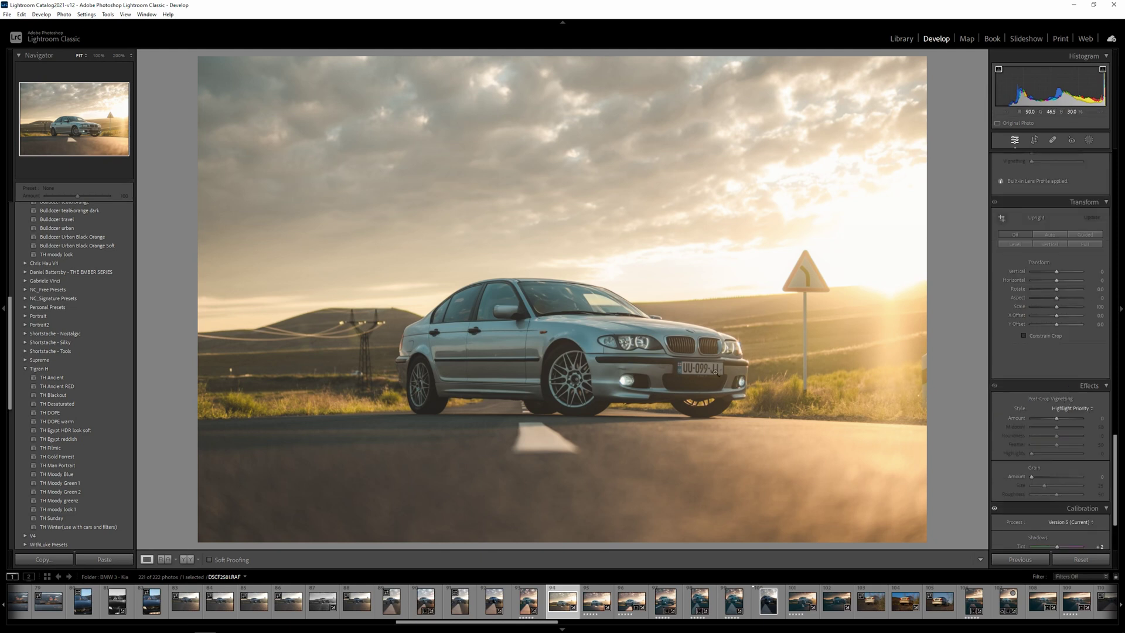
pyautogui.scroll(10, 1029, 392)
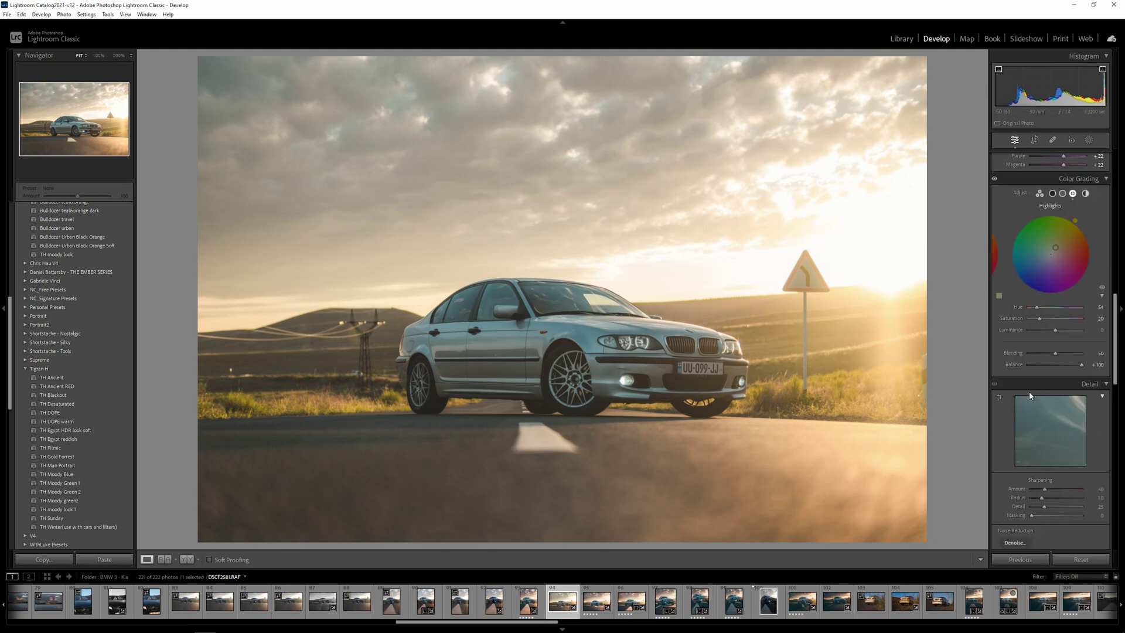
pyautogui.scroll(7, 1031, 393)
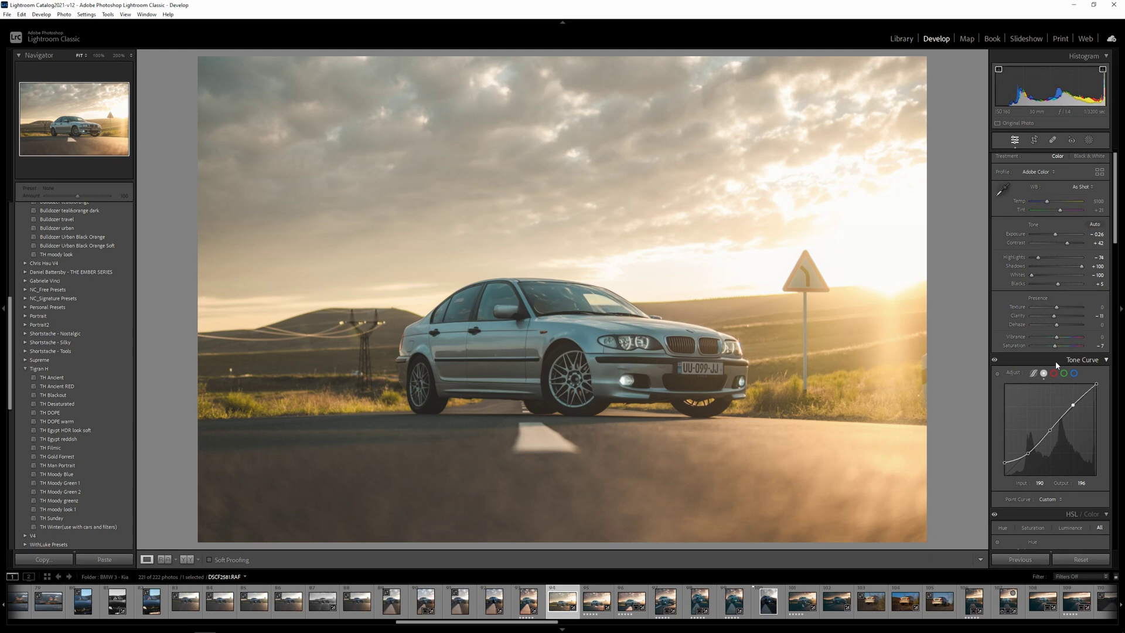
pyautogui.scroll(1, 1055, 361)
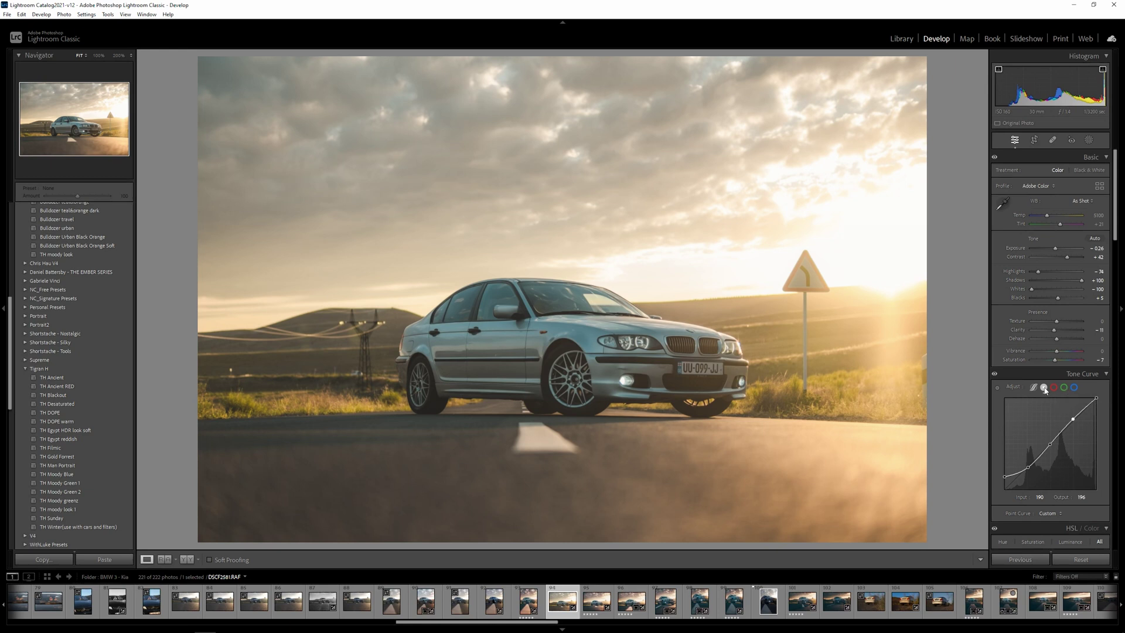
pyautogui.click(1053, 387)
pyautogui.click(1074, 421)
pyautogui.click(1049, 444)
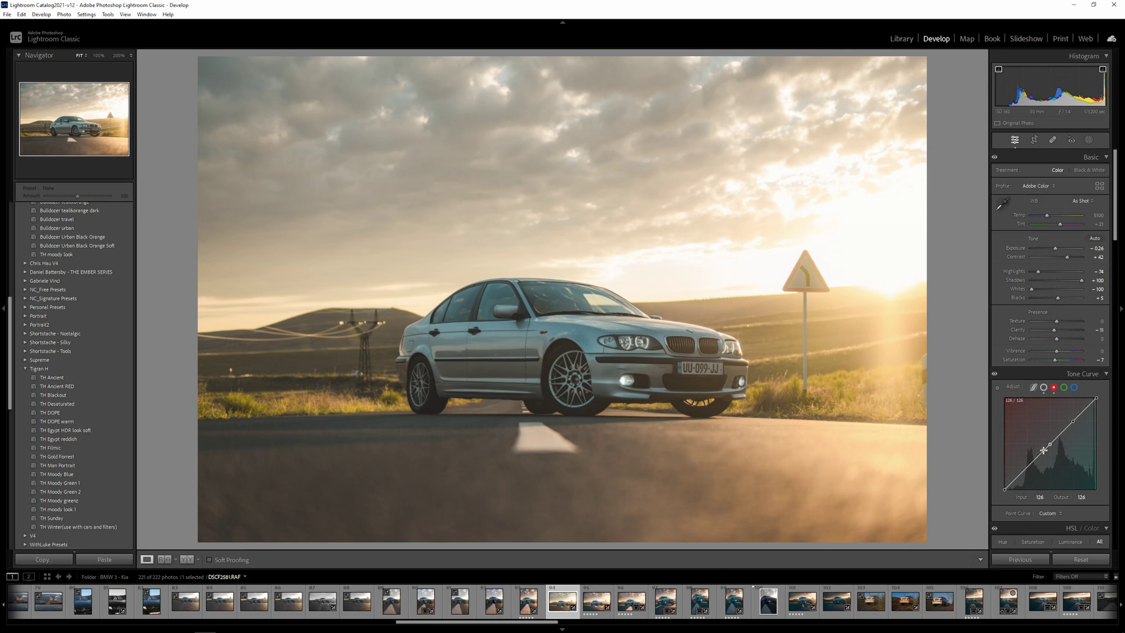
pyautogui.click(1025, 468)
pyautogui.rightClick(1065, 443)
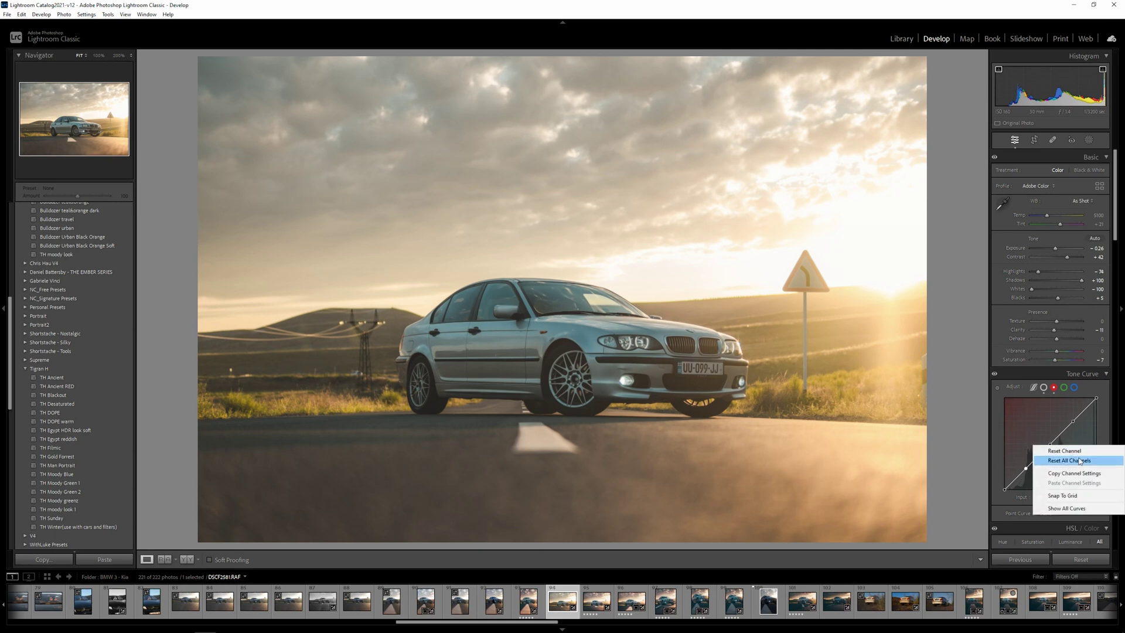
pyautogui.click(1072, 450)
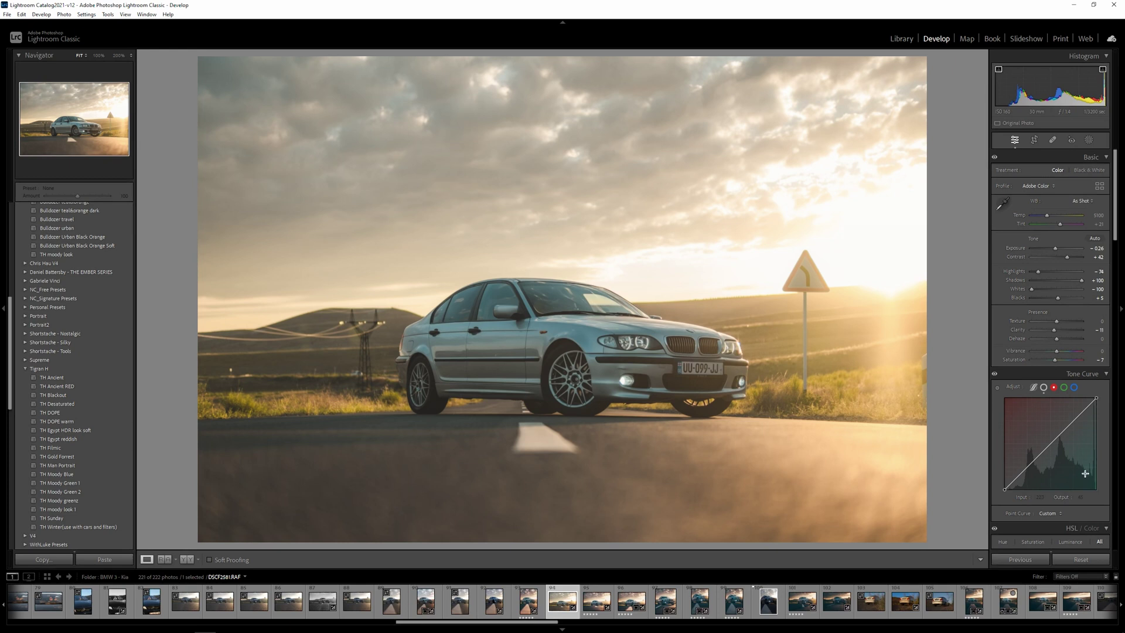
pyautogui.moveTo(1031, 424); pyautogui.dragTo(1066, 457)
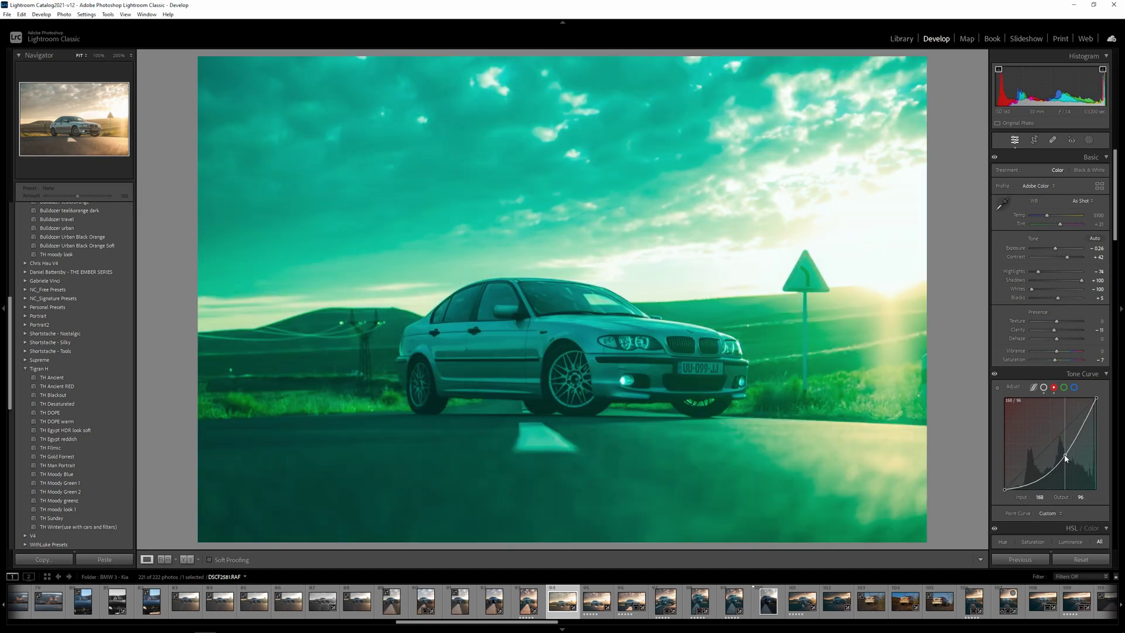
pyautogui.rightClick(1067, 460)
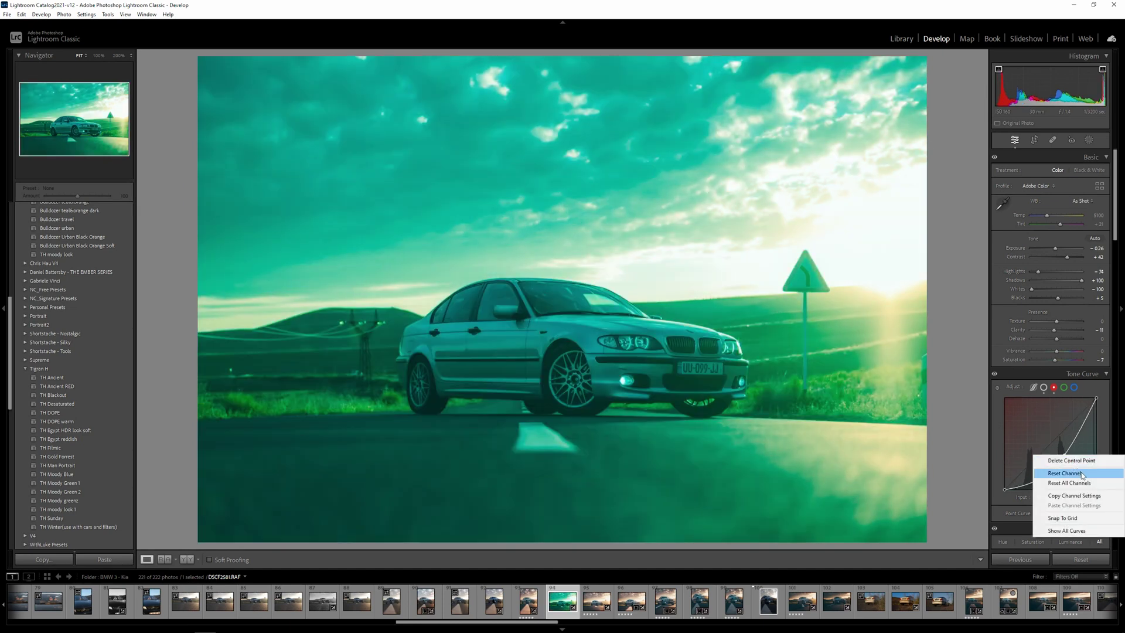
pyautogui.click(1072, 473)
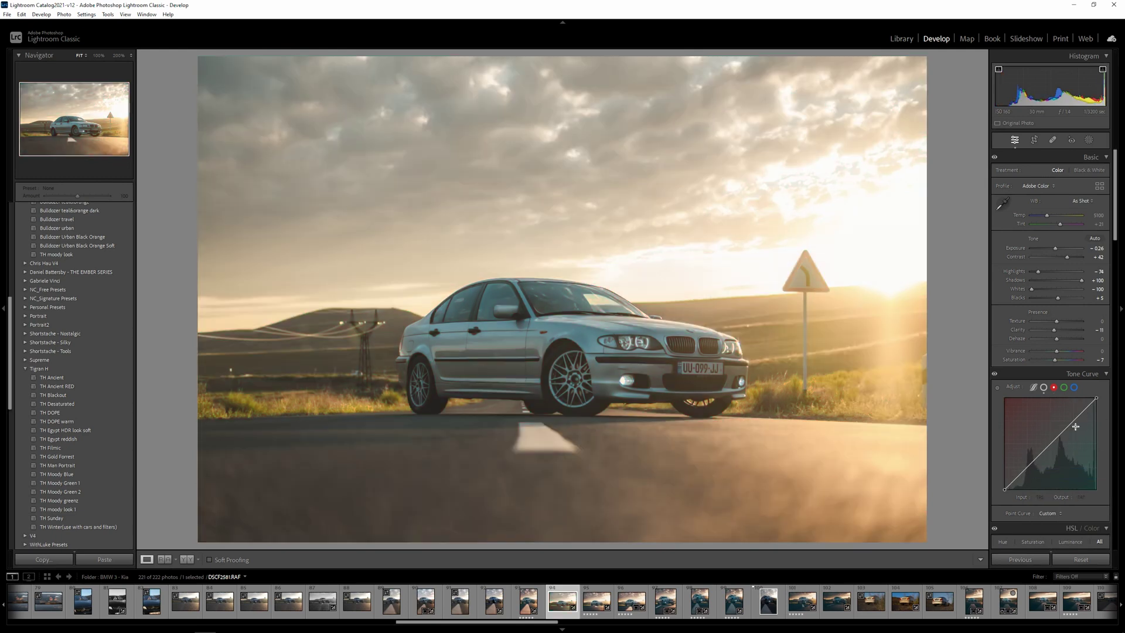
# - Add midtone, highlight and shadow points along the red curve, undoing the extra point in the darkest tones
pyautogui.click(1050, 444)
pyautogui.click(1075, 419)
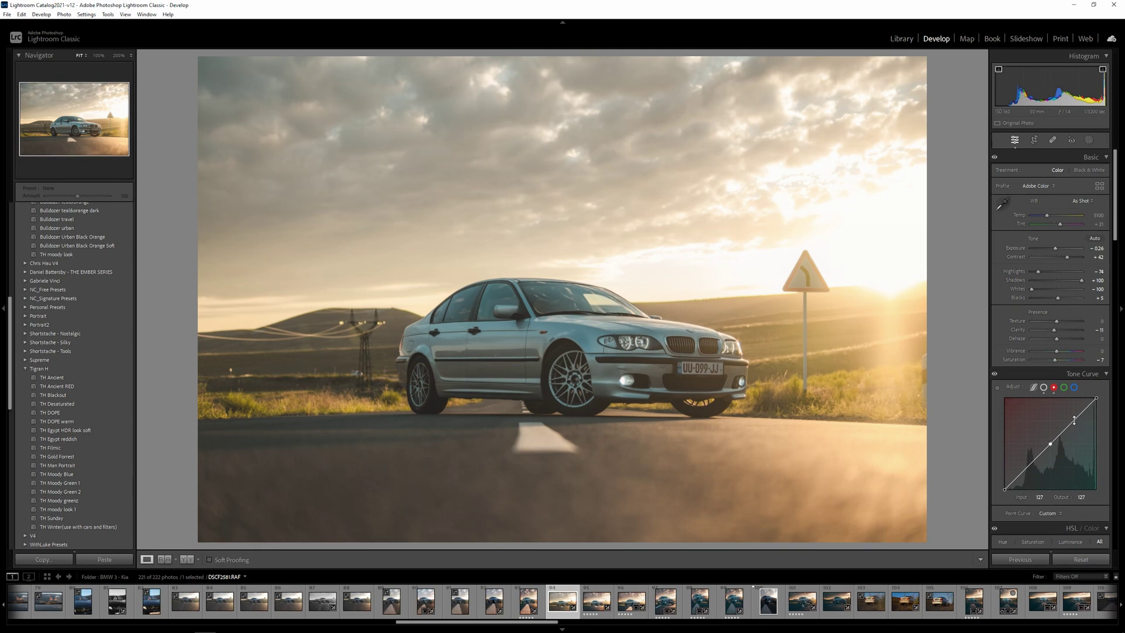
pyautogui.click(1026, 468)
pyautogui.click(1016, 481)
pyautogui.hotkey('ctrl', 'z')
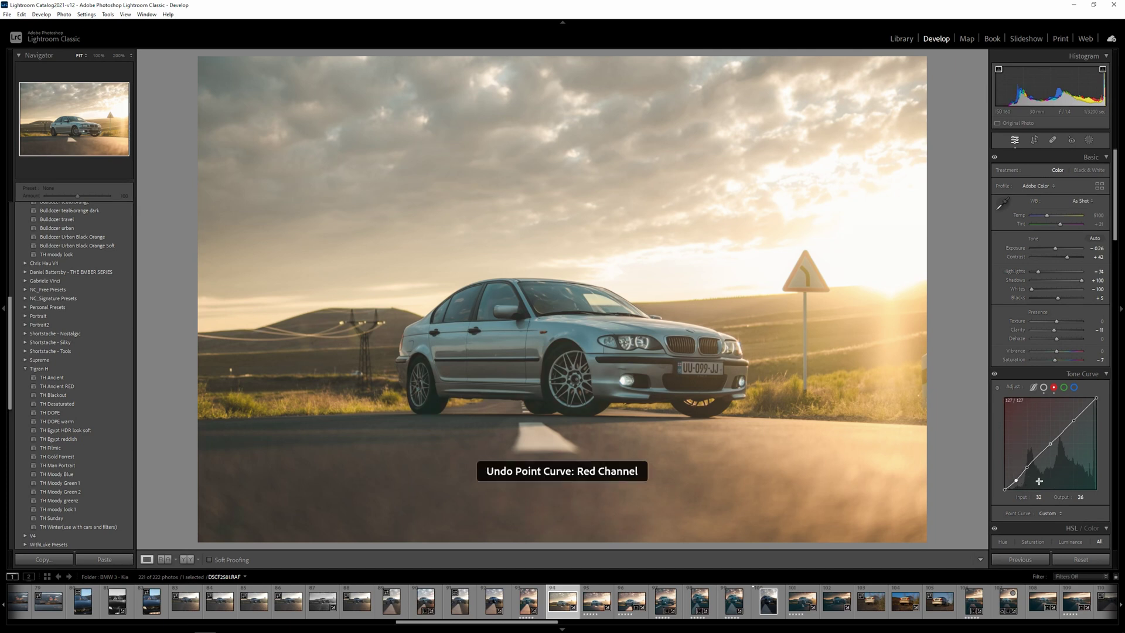
# - Lower the red curve's shadow point to input 62, output 37 with an anchor below it, and slightly raise the highlight point
pyautogui.moveTo(1027, 467); pyautogui.dragTo(1025, 482)
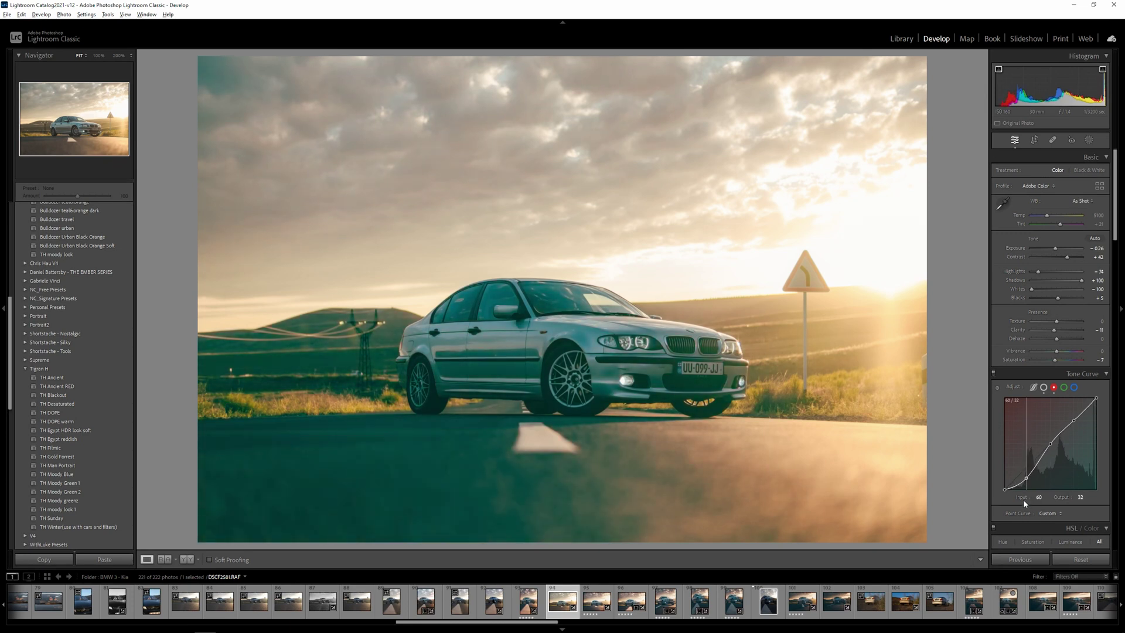
pyautogui.moveTo(1026, 481); pyautogui.dragTo(1025, 479)
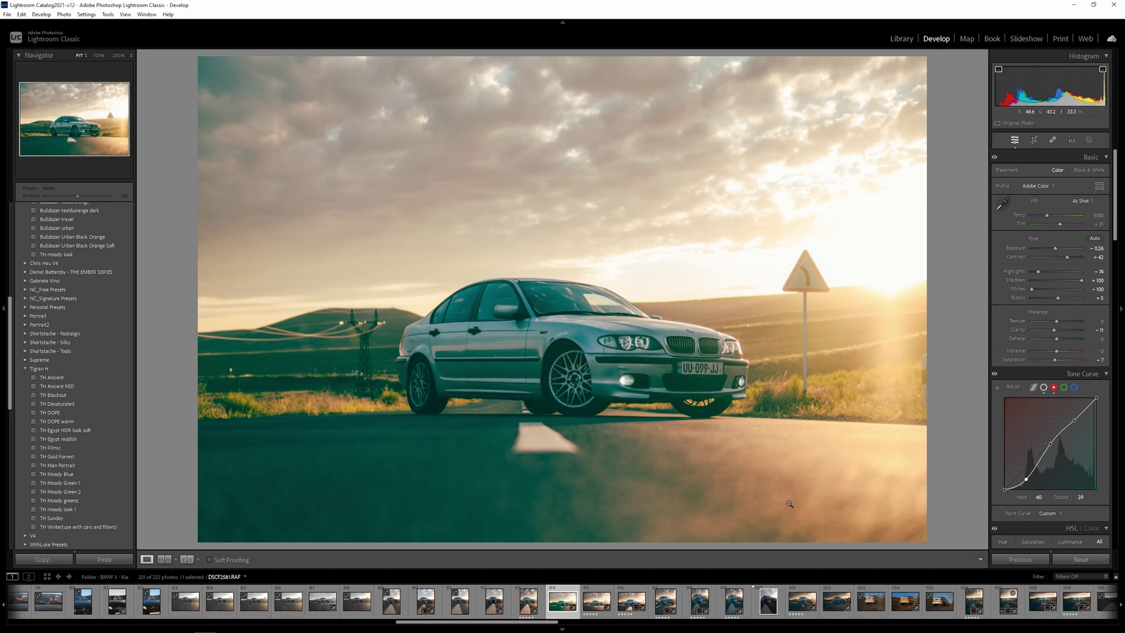
pyautogui.click(1016, 486)
pyautogui.click(1027, 479)
pyautogui.moveTo(1029, 477); pyautogui.dragTo(1030, 474)
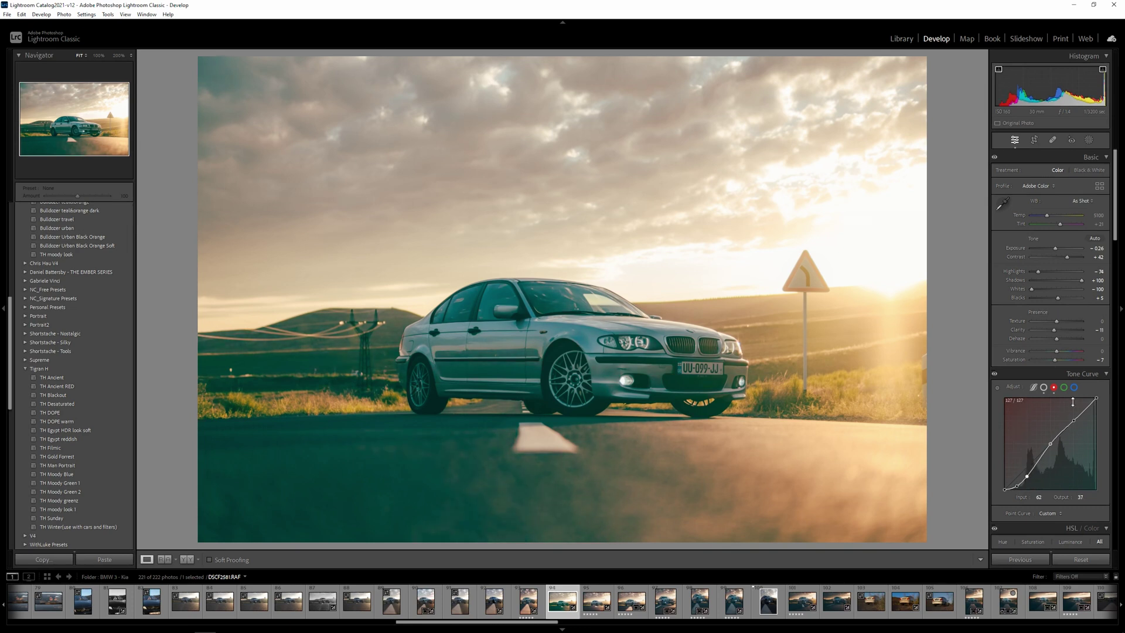
pyautogui.moveTo(1074, 423); pyautogui.dragTo(1073, 416)
pyautogui.moveTo(1072, 418); pyautogui.dragTo(1071, 417)
# - Add shadow, midtone and highlight points to the green curve and raise the highlight point to input 187, output 200
pyautogui.click(1065, 387)
pyautogui.click(1050, 446)
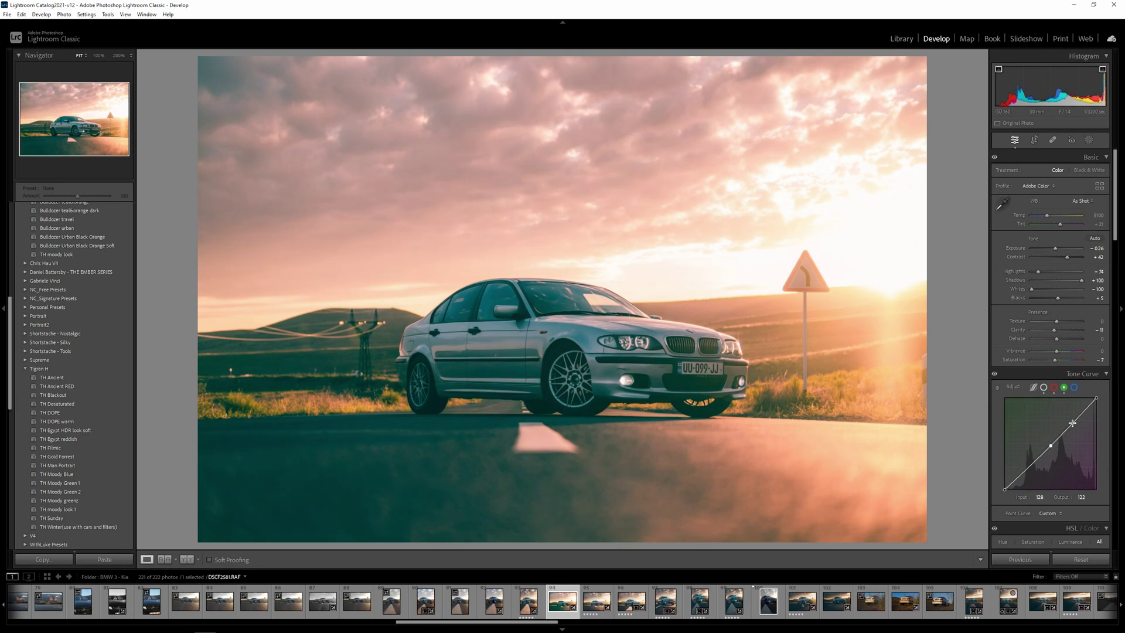
pyautogui.click(1051, 444)
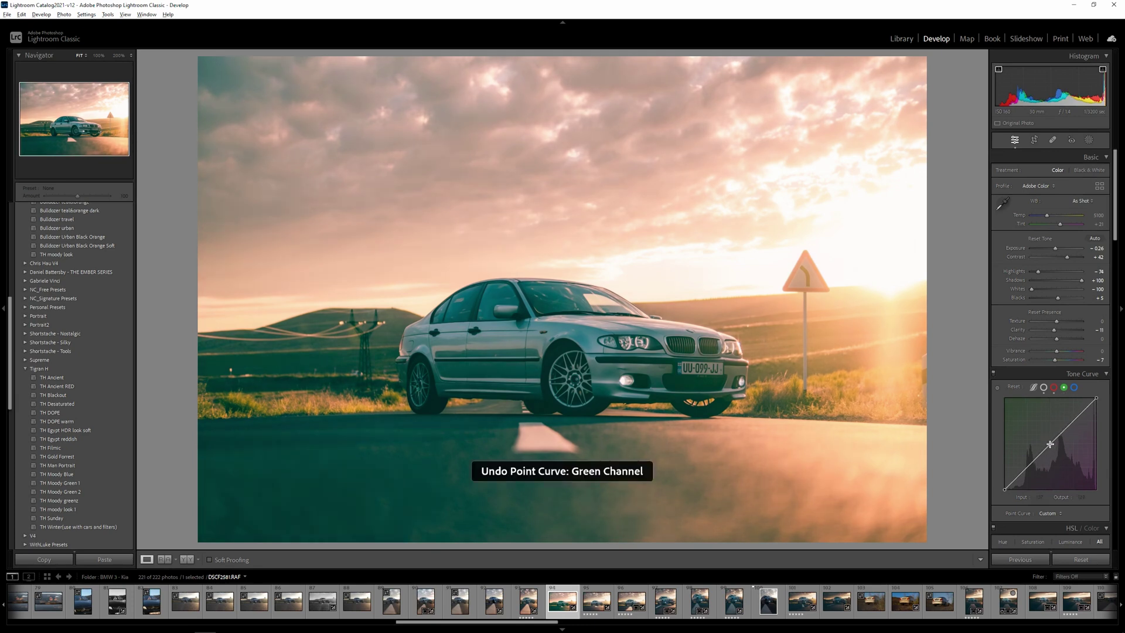
pyautogui.click(1072, 422)
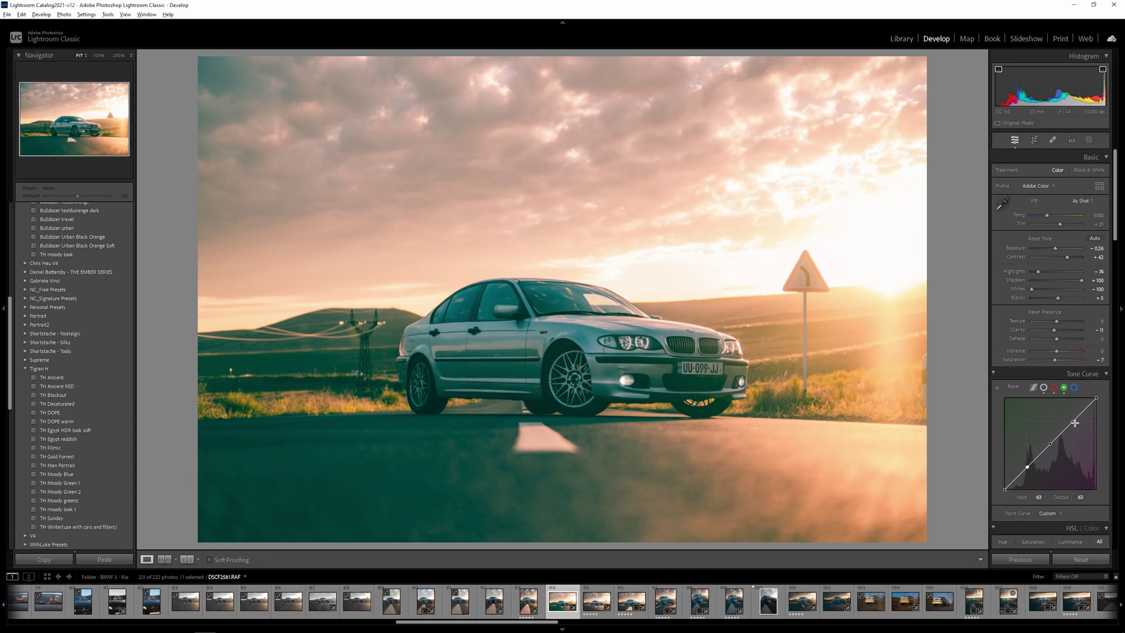
pyautogui.hotkey('ctrl', 'z')
pyautogui.moveTo(1072, 428); pyautogui.dragTo(1073, 412)
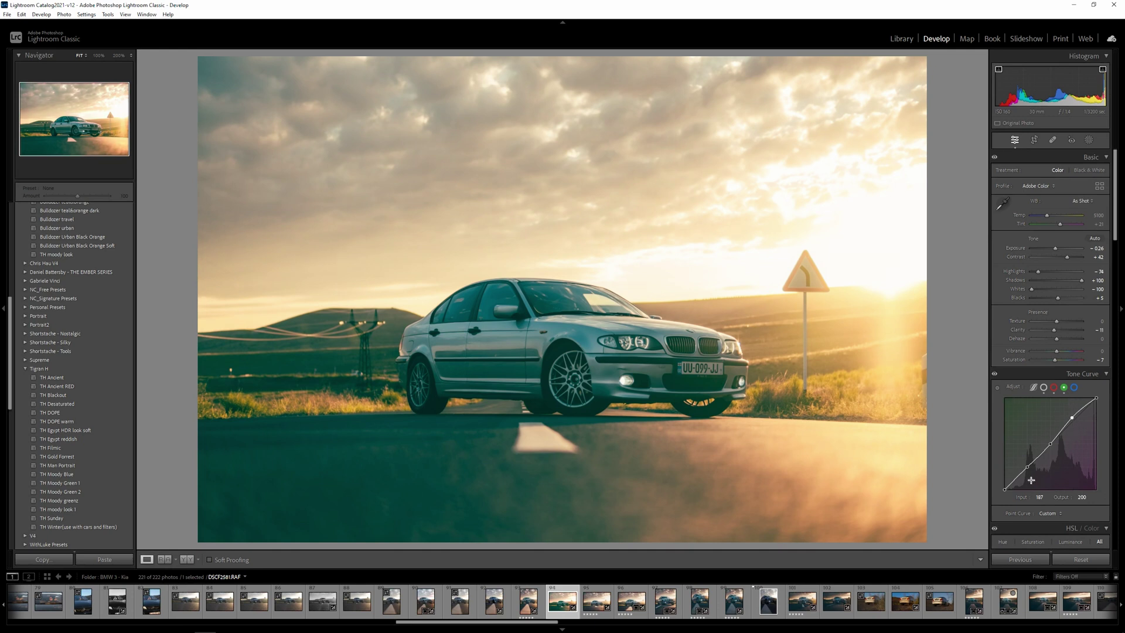
# - Pull the green curve's shadow point down to input 33, output 14
pyautogui.moveTo(1029, 466); pyautogui.dragTo(1023, 474)
pyautogui.moveTo(989, 541); pyautogui.dragTo(977, 581)
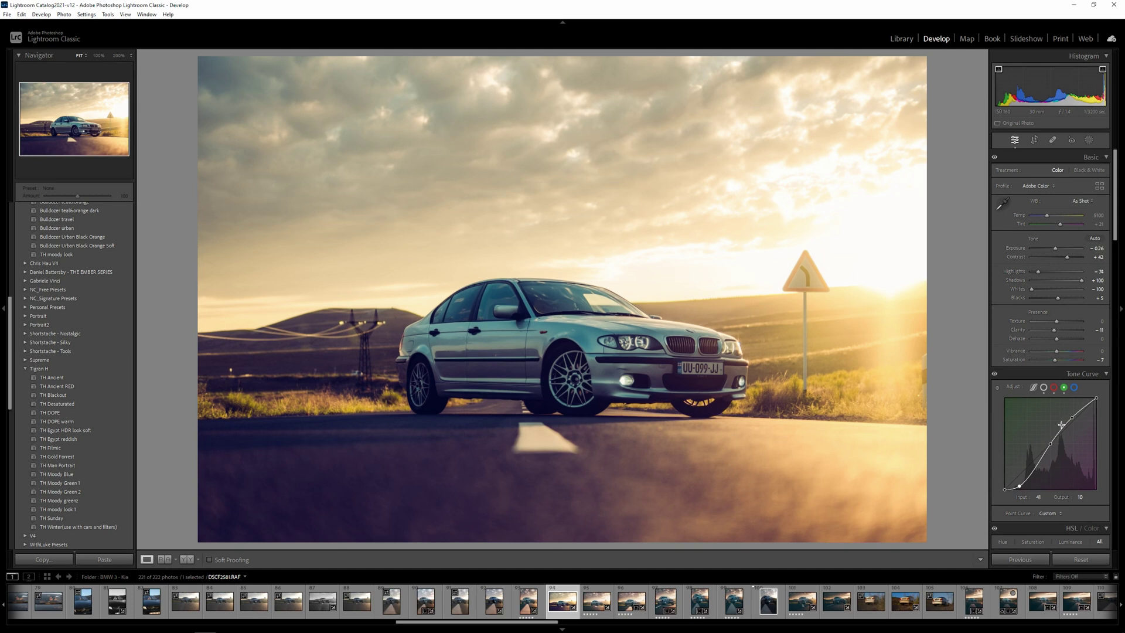
pyautogui.moveTo(1019, 487); pyautogui.dragTo(1001, 480)
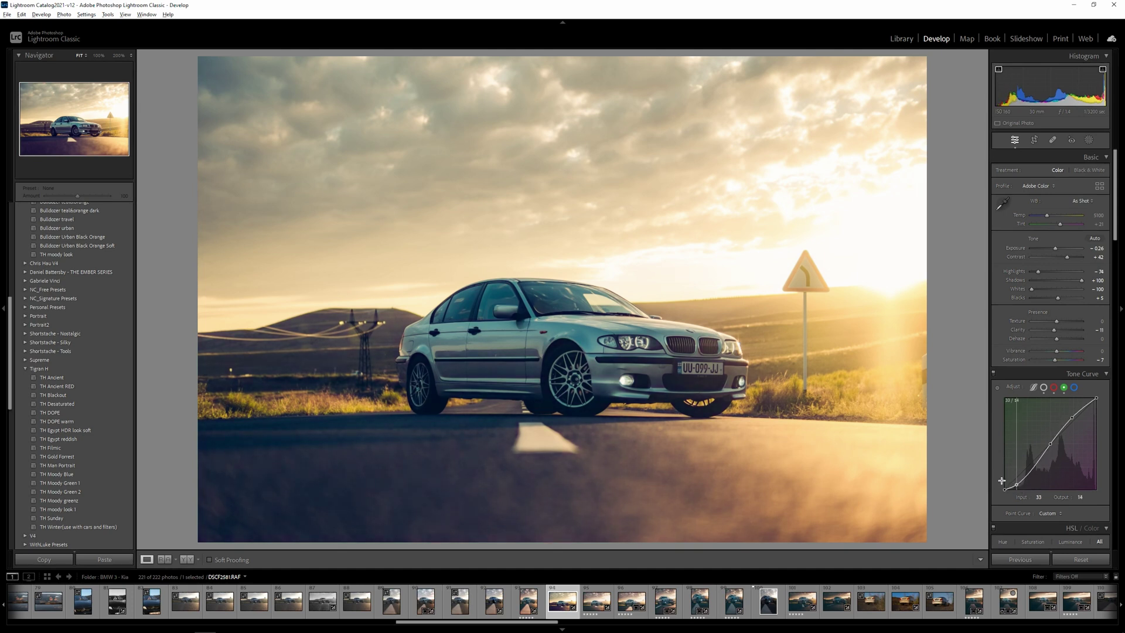
# - Add shadow, midtone and highlight points to the blue curve and raise its highlight point slightly
pyautogui.click(1074, 388)
pyautogui.click(1049, 444)
pyautogui.click(1073, 420)
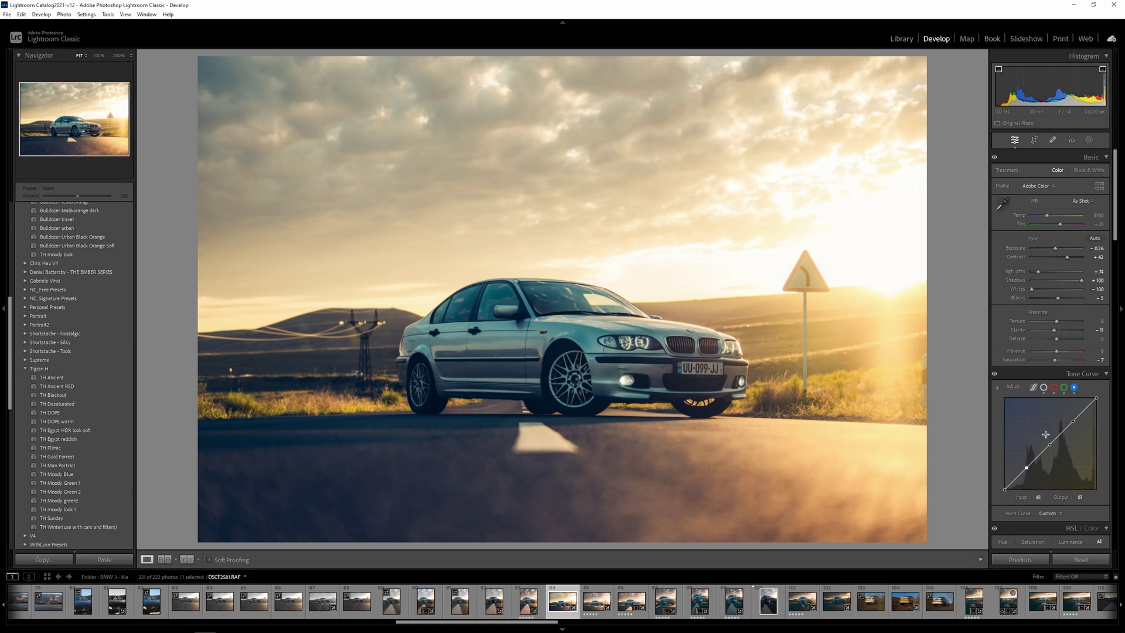
pyautogui.moveTo(1070, 425)
pyautogui.mouseDown()
pyautogui.moveTo(1065, 399)
pyautogui.moveTo(1067, 409)
pyautogui.mouseUp()
pyautogui.moveTo(1072, 419); pyautogui.dragTo(1075, 417)
# - Lower the blue curve's shadow point to output 50 and add an anchor point near its dark end
pyautogui.press('alt')
pyautogui.moveTo(1027, 470); pyautogui.dragTo(1031, 492)
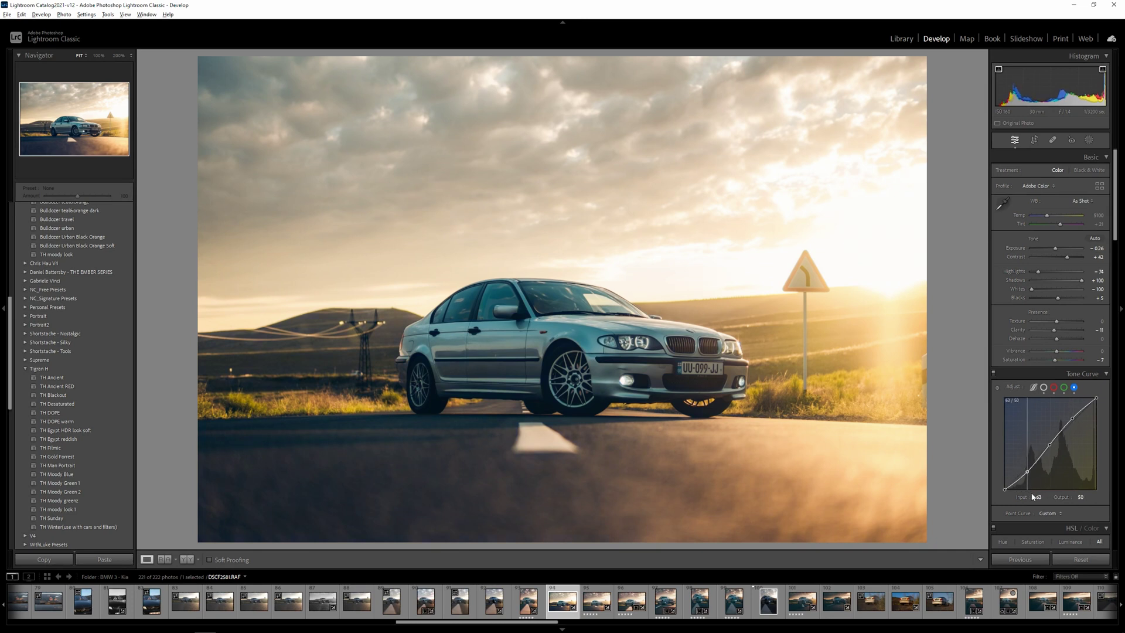
pyautogui.click(1014, 484)
pyautogui.scroll(-8, 1075, 406)
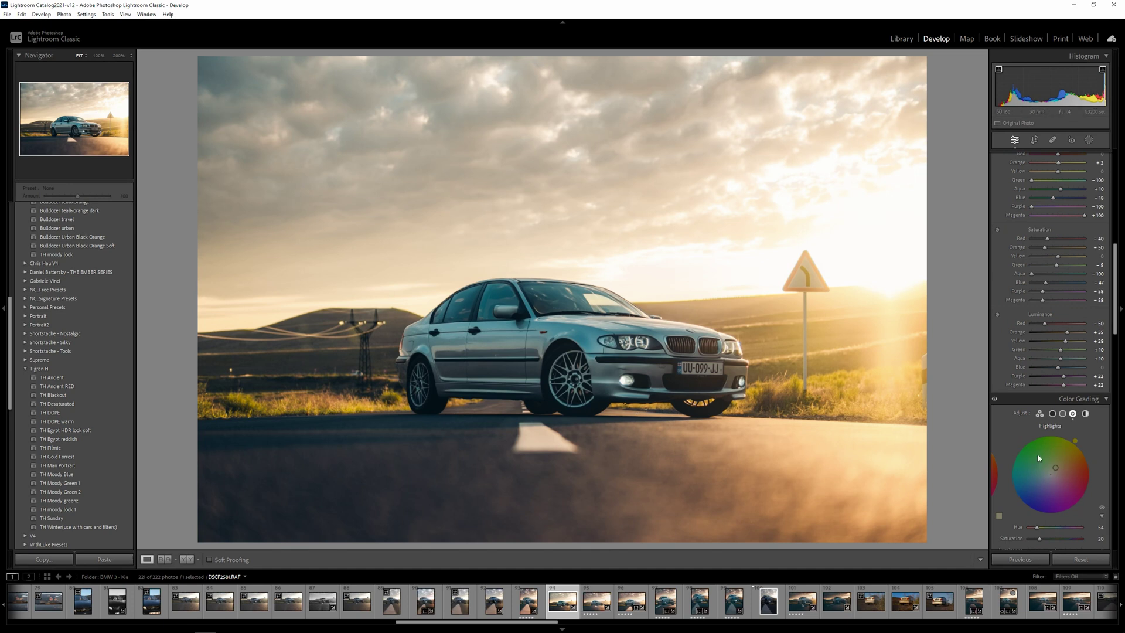
# - Fine-tune the shadow point on the main RGB point curve with a very slight adjustment
pyautogui.scroll(8, 1046, 452)
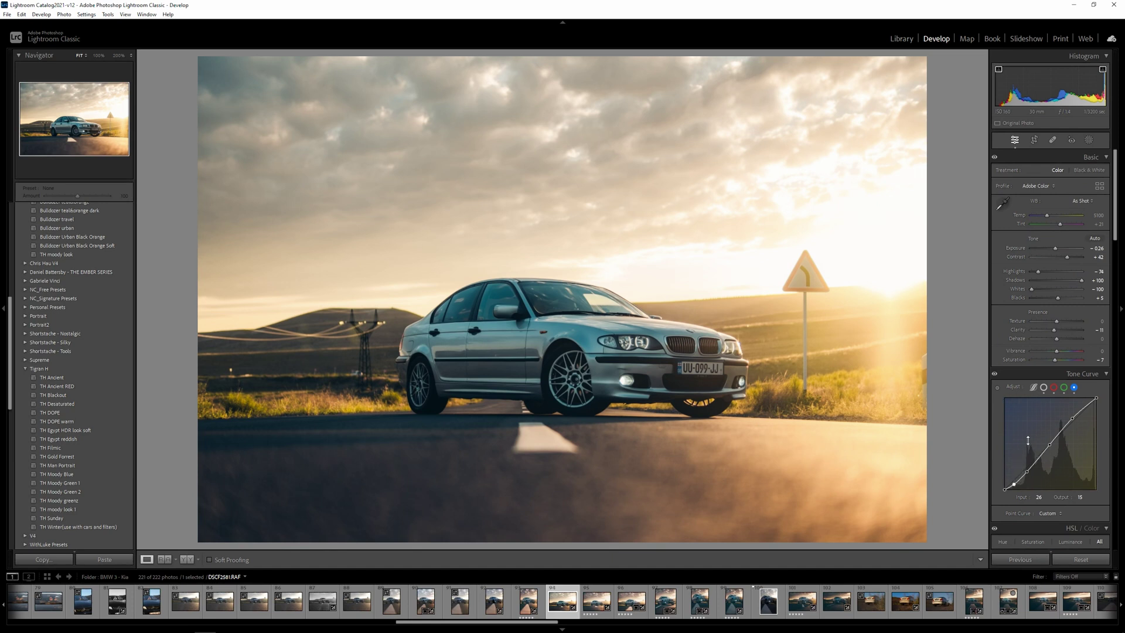
pyautogui.click(1043, 387)
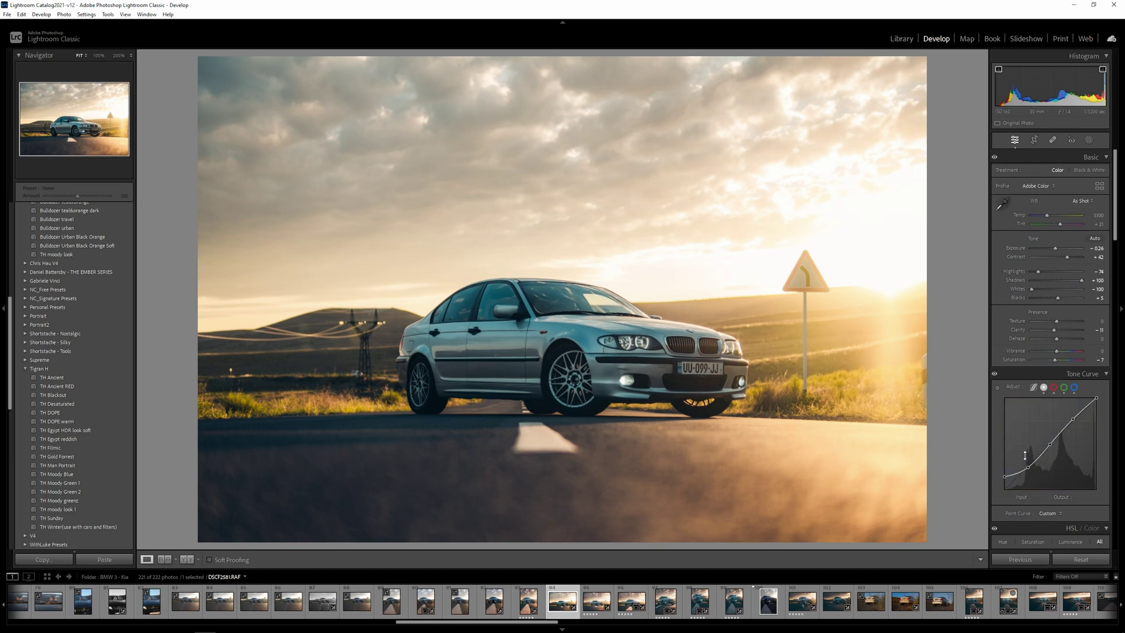
pyautogui.click(1005, 478)
pyautogui.moveTo(1029, 465); pyautogui.dragTo(1031, 466)
# - Create an automatic subject mask of the car and check its edge beneath the car body at close range
pyautogui.click(1089, 140)
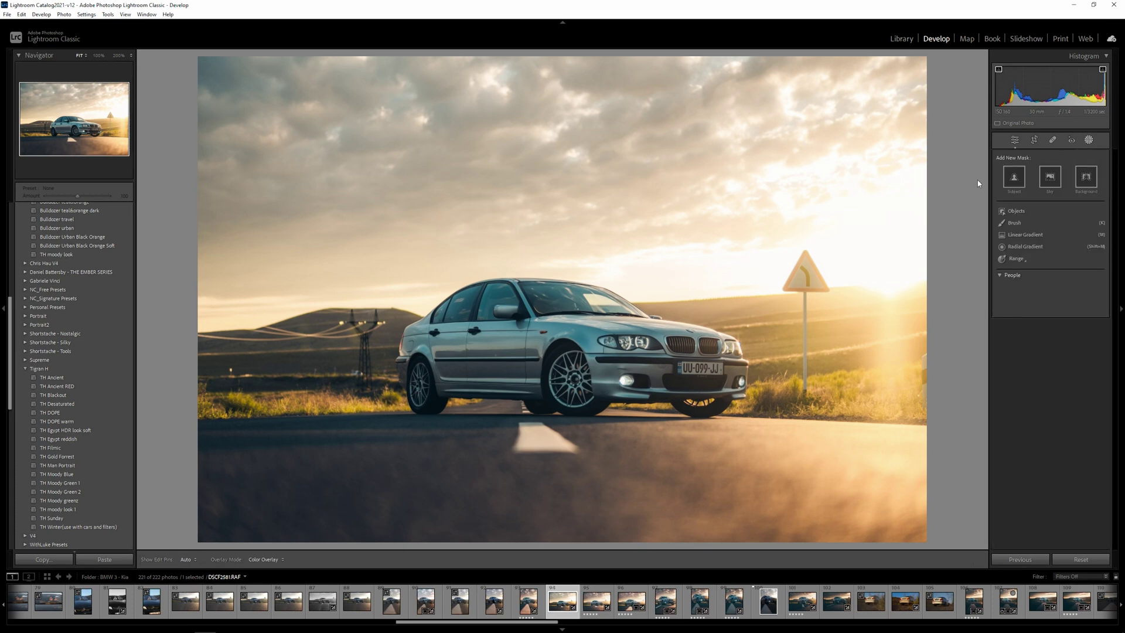
pyautogui.click(1004, 182)
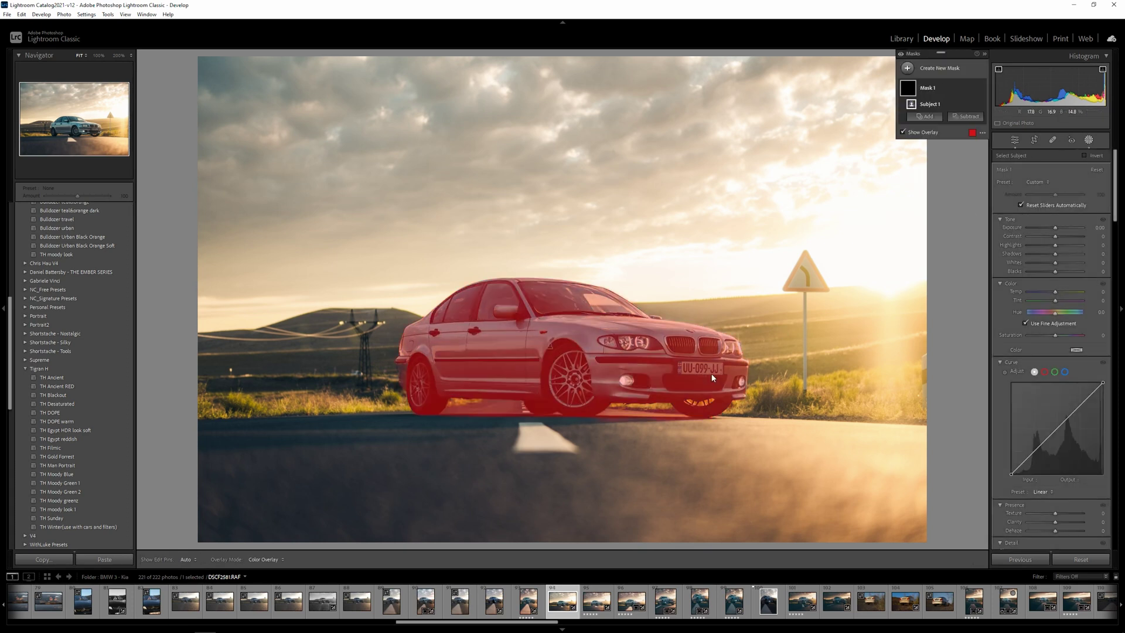
pyautogui.click(471, 410)
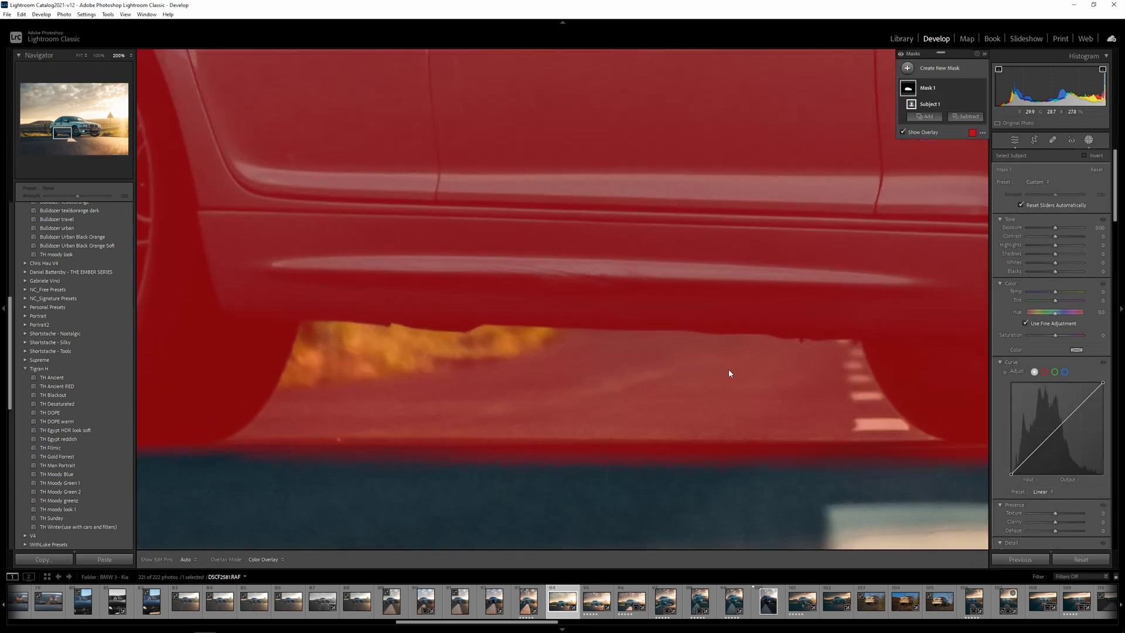
pyautogui.click(599, 371)
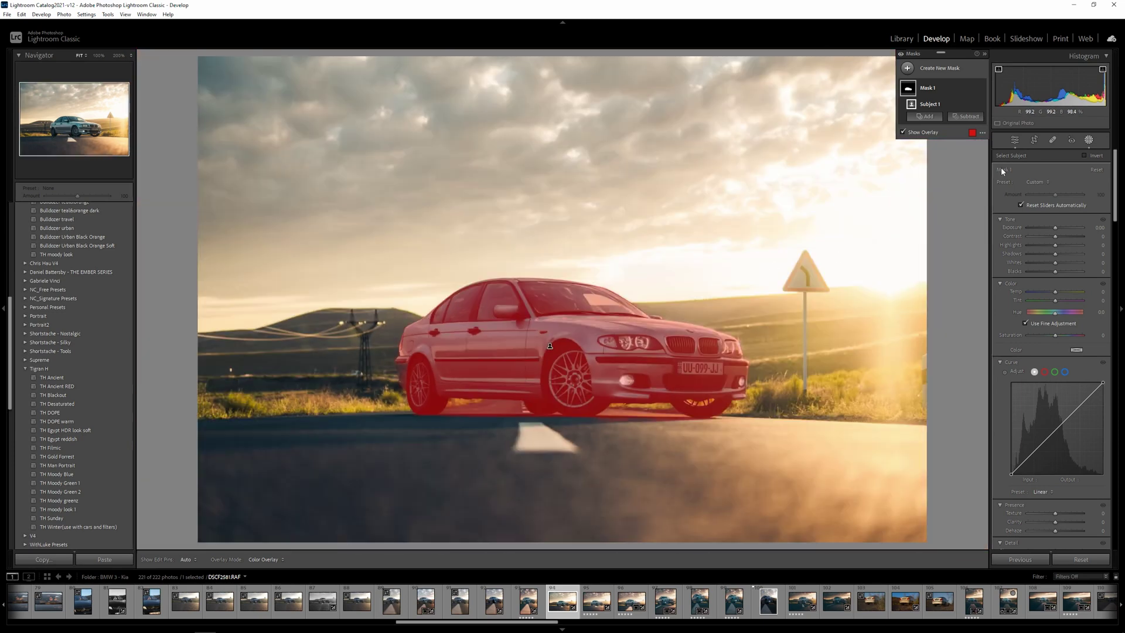
# - Subtract the road visible under the car between the side wheels from the subject mask using a brush
pyautogui.click(963, 117)
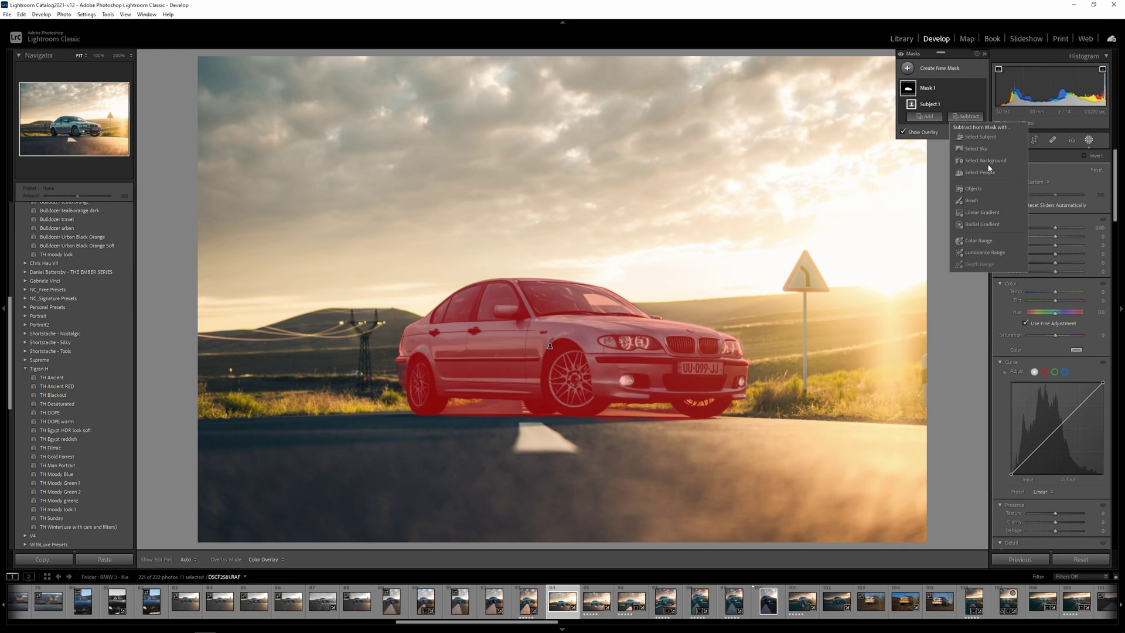
pyautogui.click(980, 198)
pyautogui.moveTo(392, 387)
pyautogui.mouseDown()
pyautogui.moveTo(446, 410)
pyautogui.moveTo(519, 410)
pyautogui.moveTo(510, 413)
pyautogui.mouseUp()
pyautogui.click(470, 414)
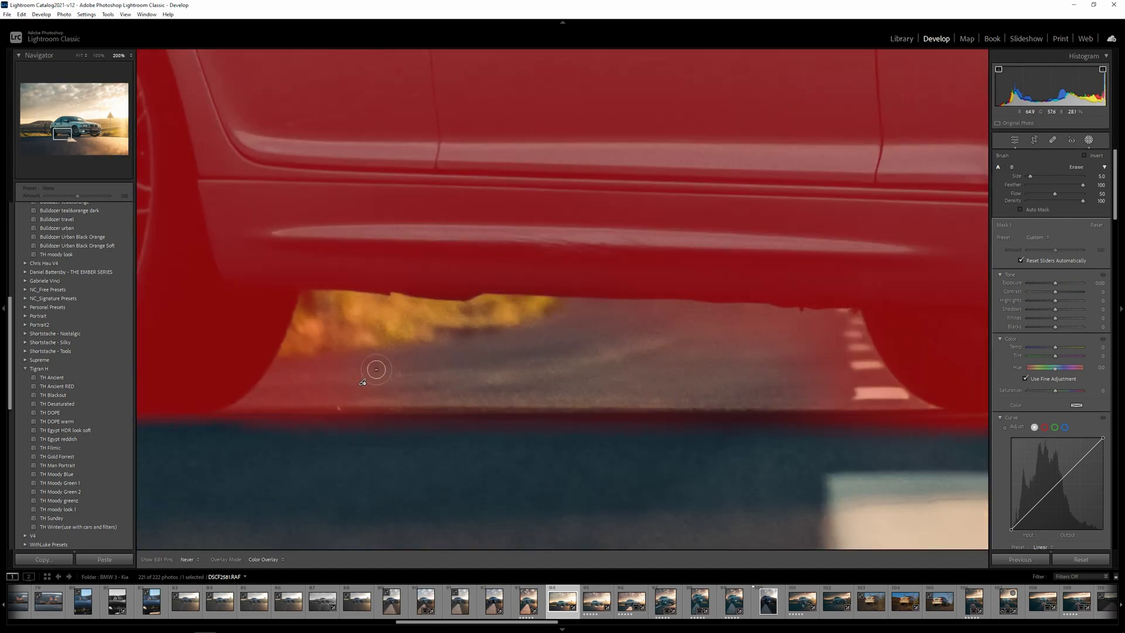
pyautogui.scroll(6, 398, 361)
pyautogui.moveTo(410, 358)
pyautogui.mouseDown()
pyautogui.moveTo(327, 389)
pyautogui.moveTo(326, 371)
pyautogui.moveTo(371, 393)
pyautogui.moveTo(456, 403)
pyautogui.mouseUp()
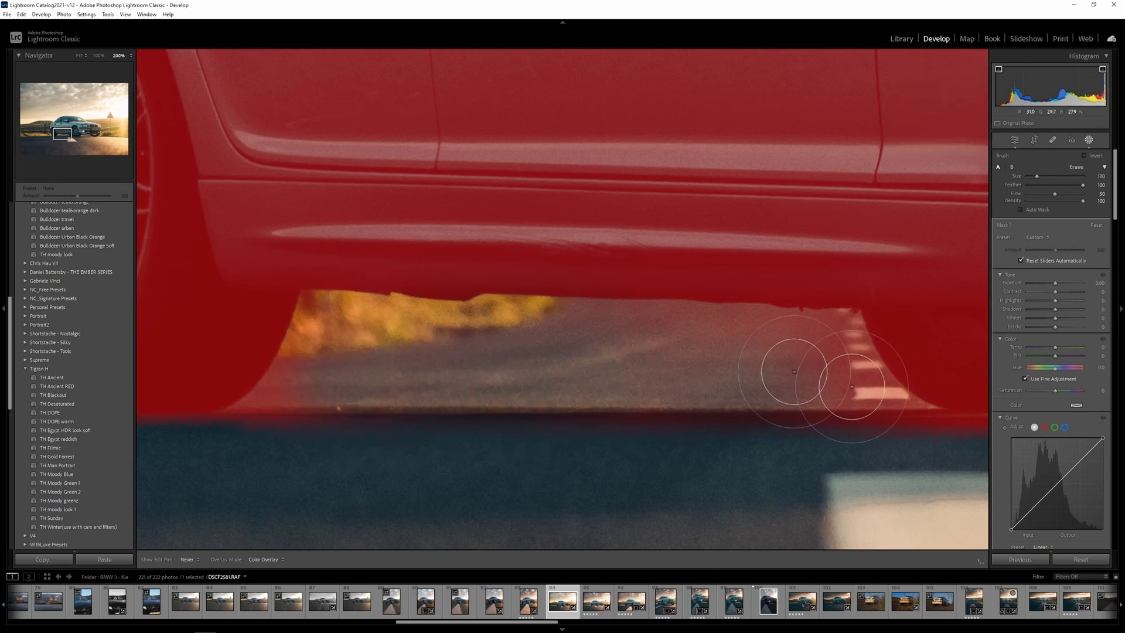
pyautogui.moveTo(838, 361); pyautogui.dragTo(865, 382)
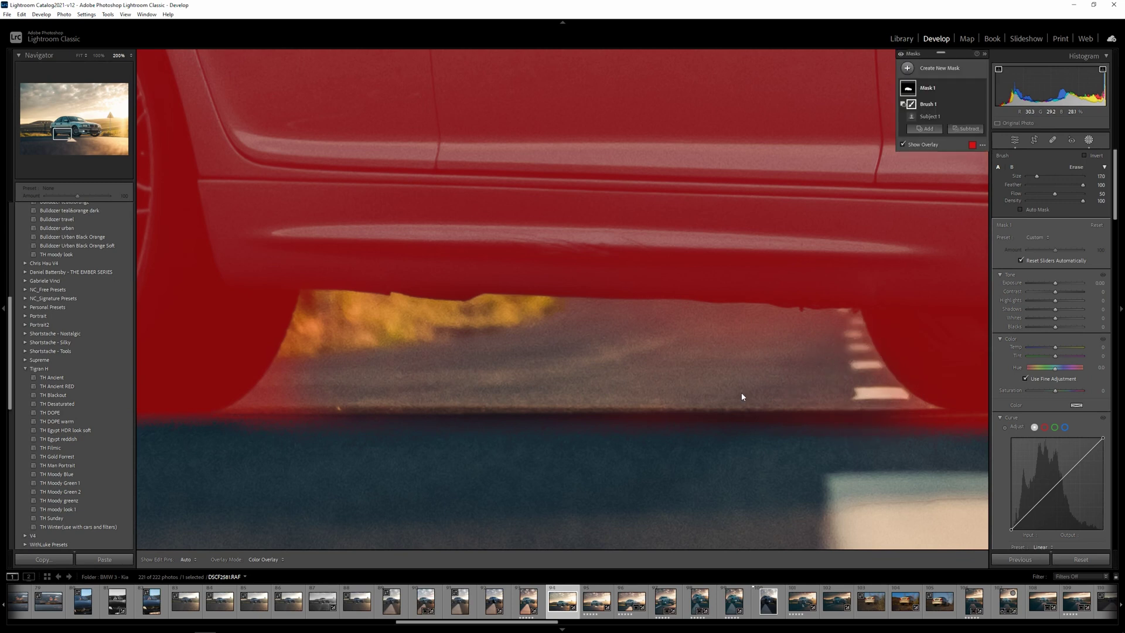
# - Brush the ground visible under the front bumper between the front wheels out of the car mask
pyautogui.press('z')
pyautogui.click(623, 416)
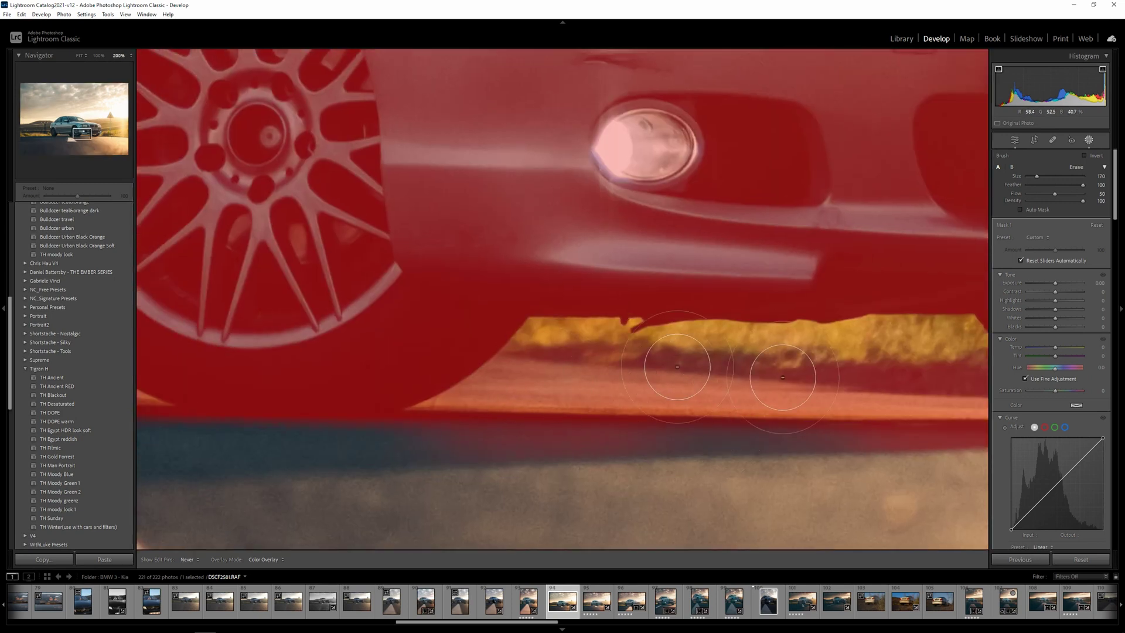
pyautogui.moveTo(693, 390); pyautogui.dragTo(330, 395)
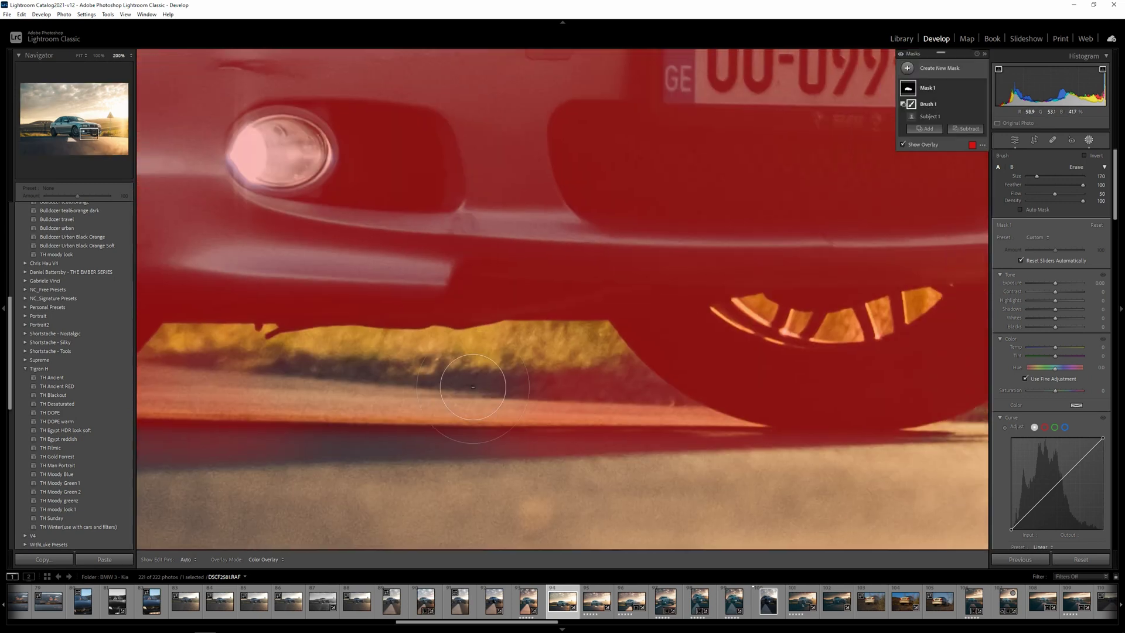
pyautogui.moveTo(582, 400)
pyautogui.mouseDown()
pyautogui.moveTo(568, 370)
pyautogui.moveTo(555, 376)
pyautogui.moveTo(574, 376)
pyautogui.moveTo(587, 406)
pyautogui.moveTo(452, 410)
pyautogui.mouseUp()
pyautogui.moveTo(695, 352); pyautogui.dragTo(983, 302)
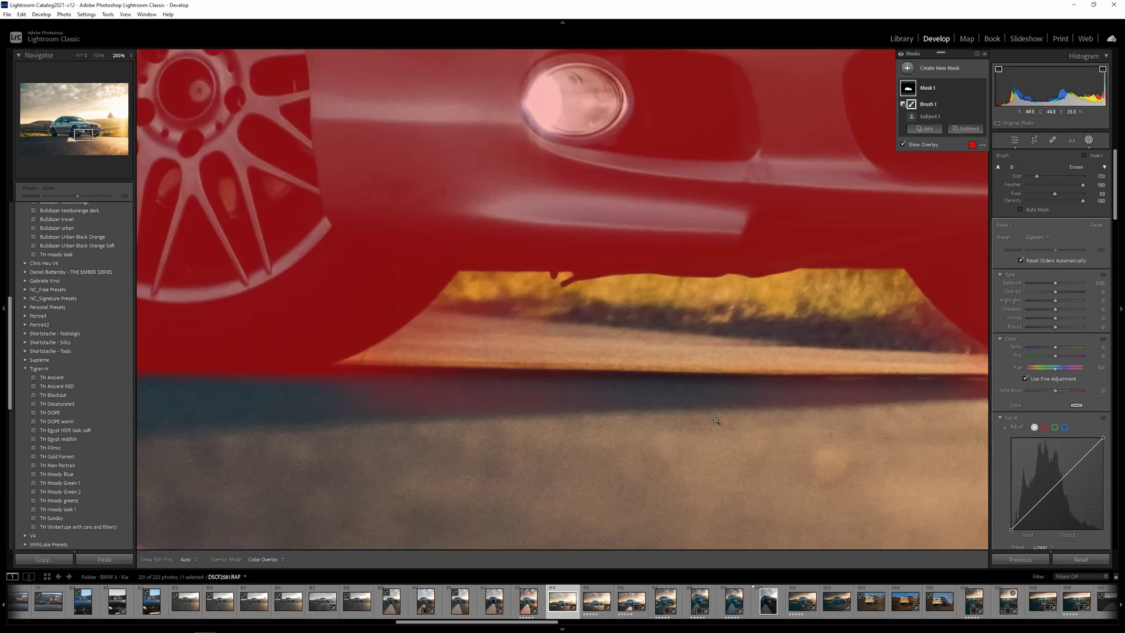
pyautogui.press('z')
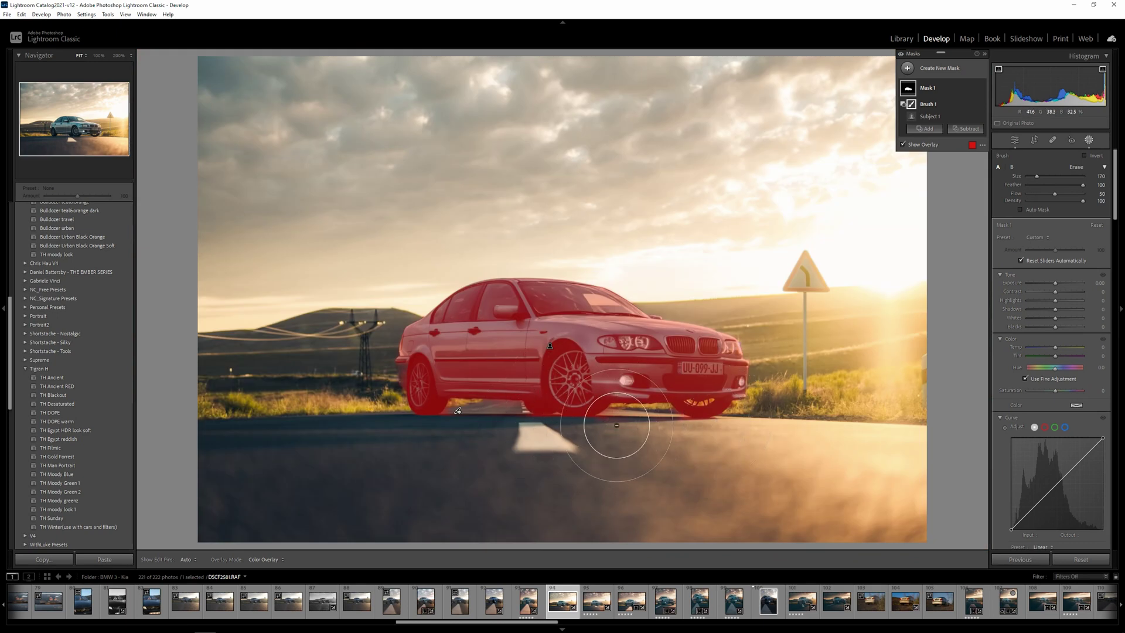
pyautogui.press('z')
pyautogui.press('z')
# - Intersect the car mask with a vertical linear gradient limiting it to the car's upper part, and set Exposure to 0.26
pyautogui.click(972, 88)
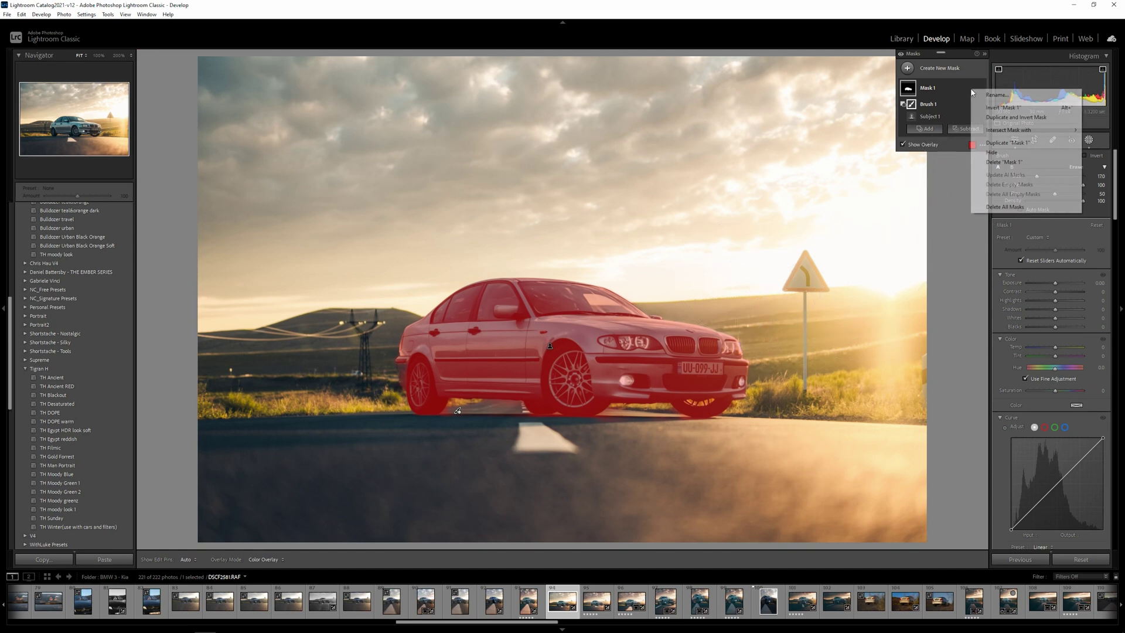
pyautogui.moveTo(1001, 132)
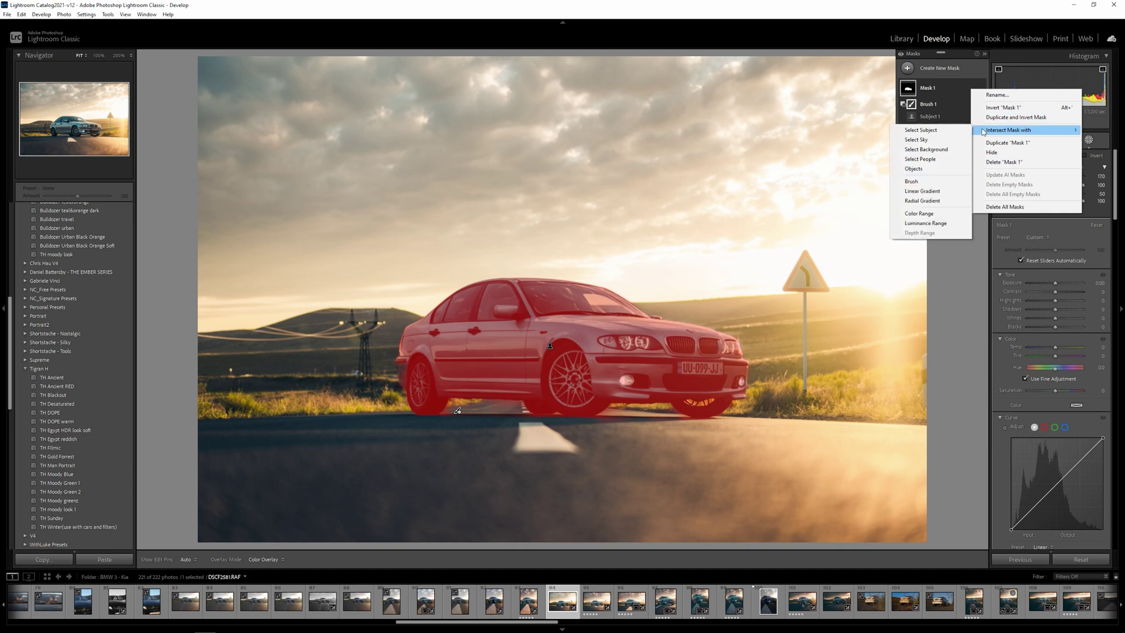
pyautogui.click(939, 194)
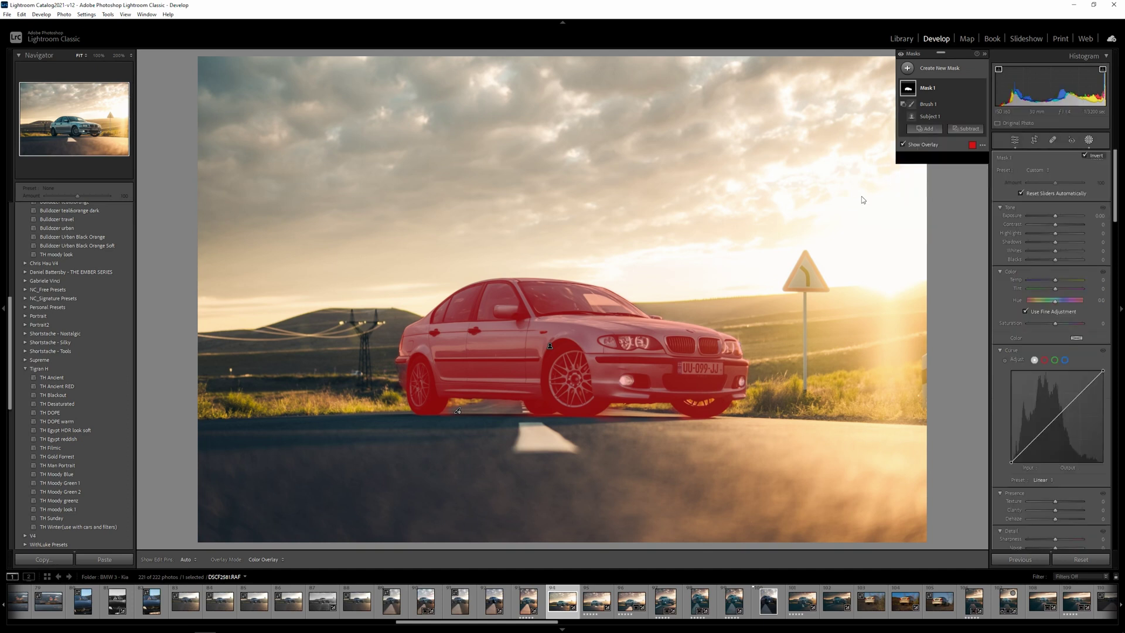
pyautogui.moveTo(559, 238); pyautogui.dragTo(561, 396)
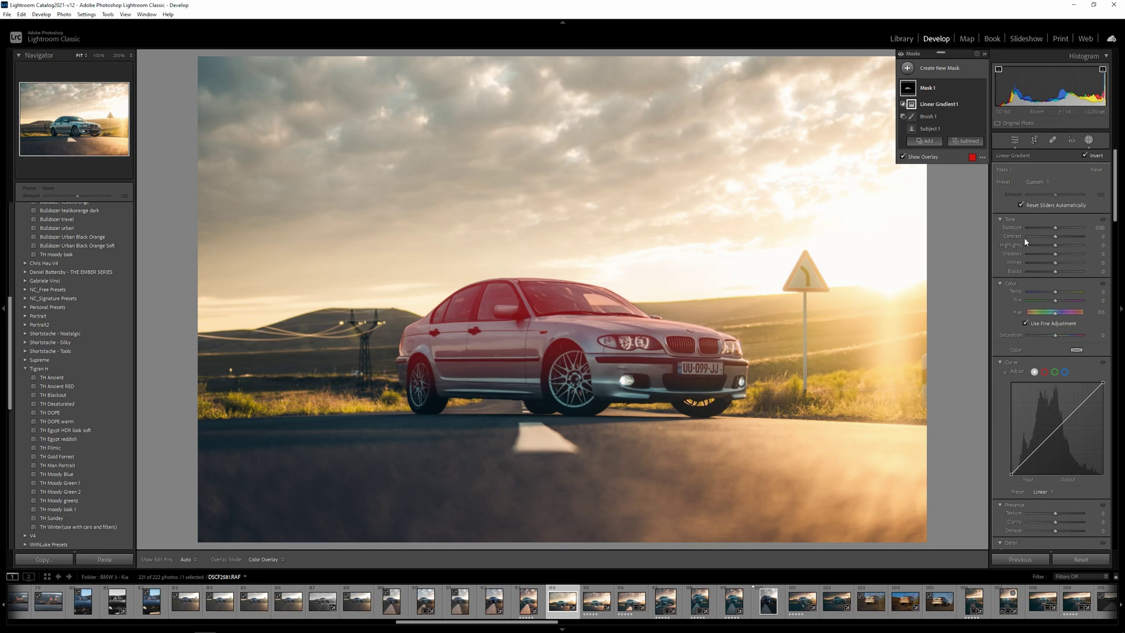
pyautogui.moveTo(1055, 228); pyautogui.dragTo(1056, 226)
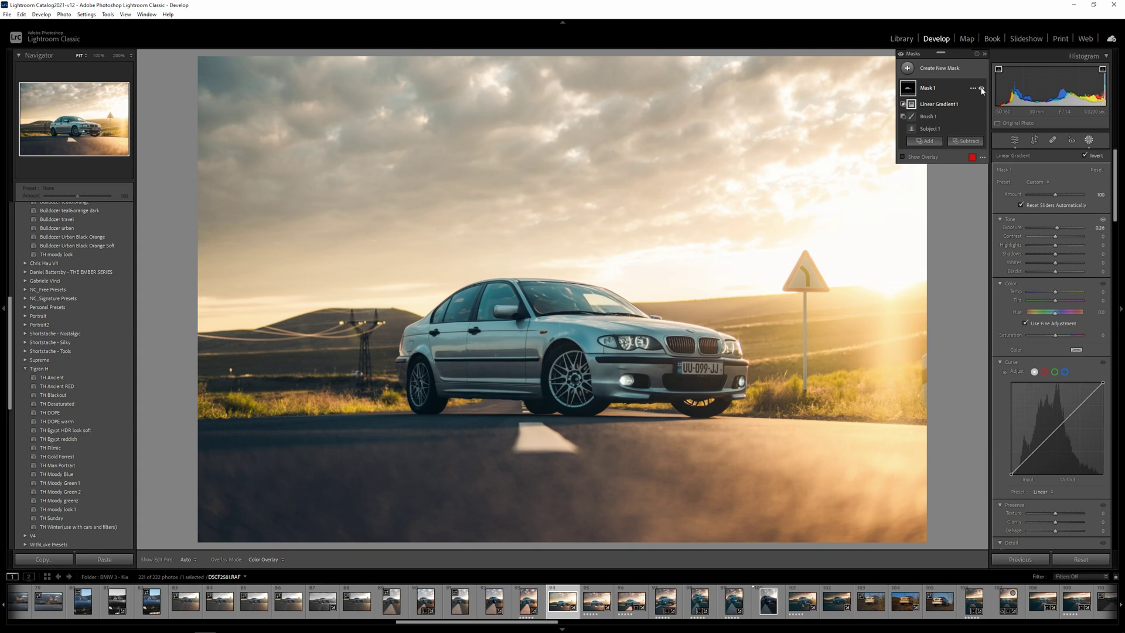
# - Compare the photo with and without the brightening mask on the car
pyautogui.click(981, 90)
pyautogui.click(982, 89)
pyautogui.click(982, 89)
pyautogui.click(981, 89)
pyautogui.click(981, 89)
pyautogui.click(981, 89)
pyautogui.click(981, 89)
pyautogui.click(982, 89)
pyautogui.click(981, 89)
pyautogui.click(981, 89)
pyautogui.click(981, 89)
pyautogui.click(981, 89)
pyautogui.click(982, 89)
pyautogui.click(981, 89)
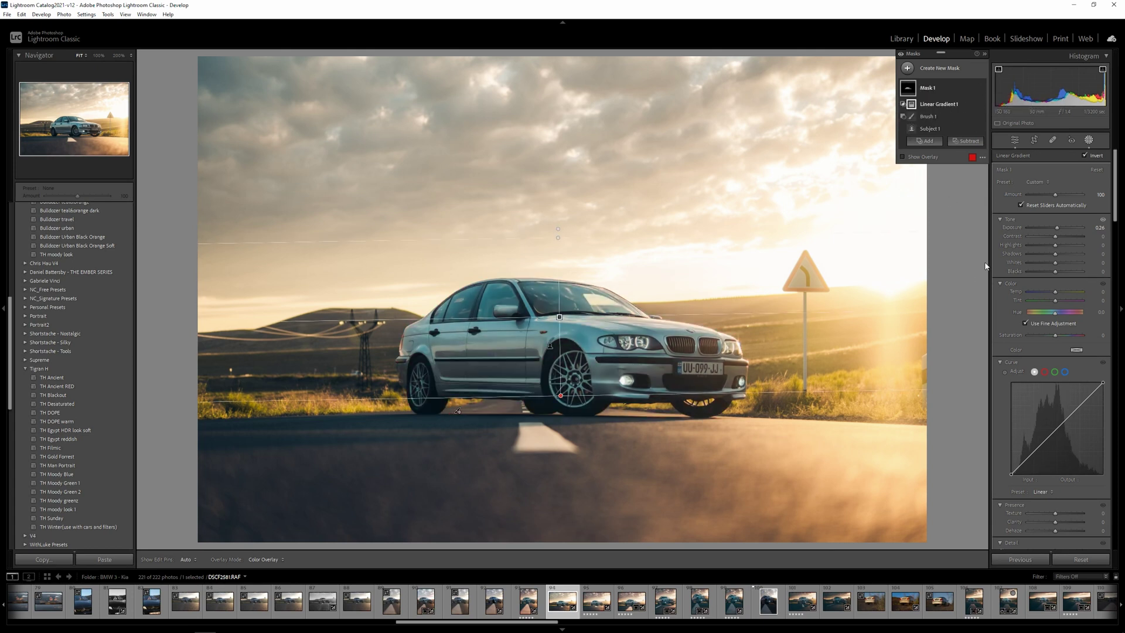
# - Add a linear gradient mask over the foreground road, fading upward to the car's wheels, and set Exposure to −1.42
pyautogui.click(907, 68)
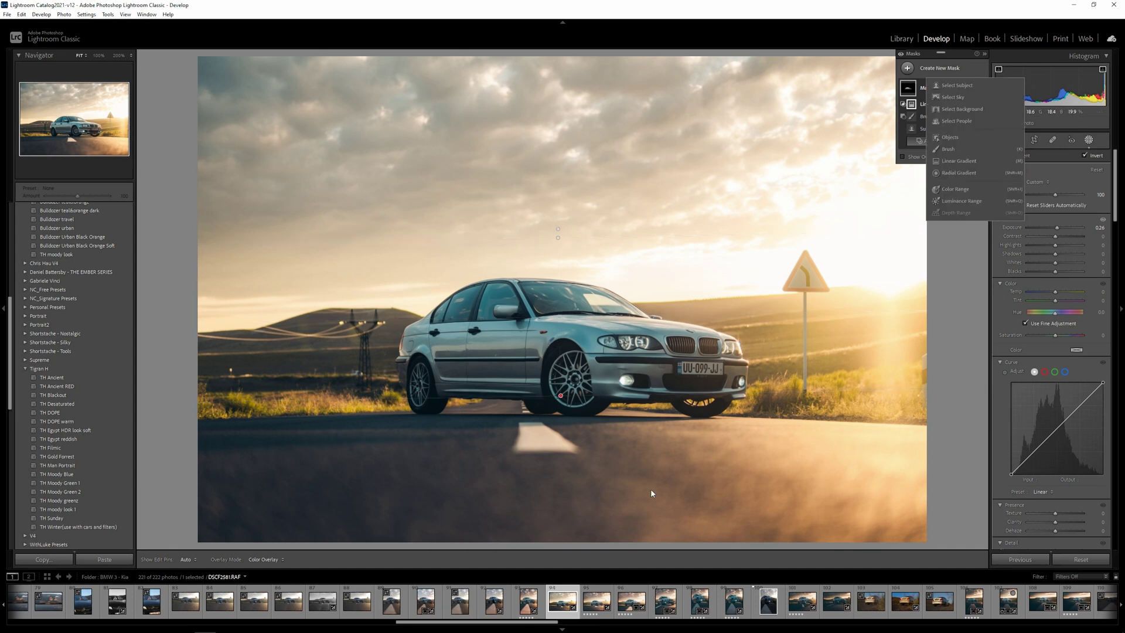
pyautogui.click(955, 161)
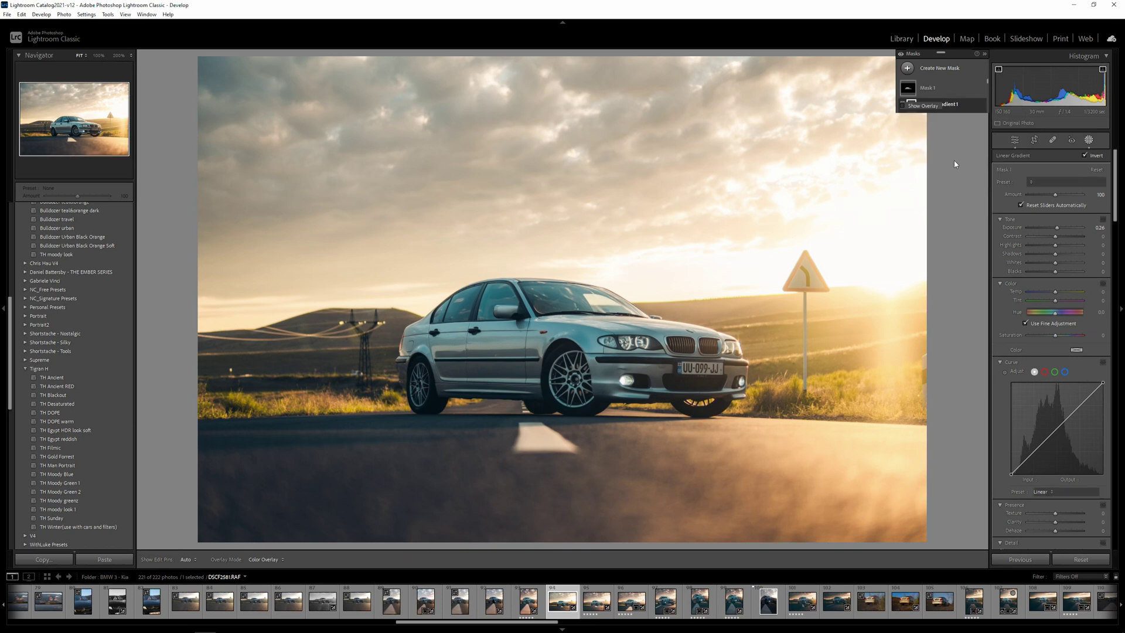
pyautogui.moveTo(540, 547); pyautogui.dragTo(541, 389)
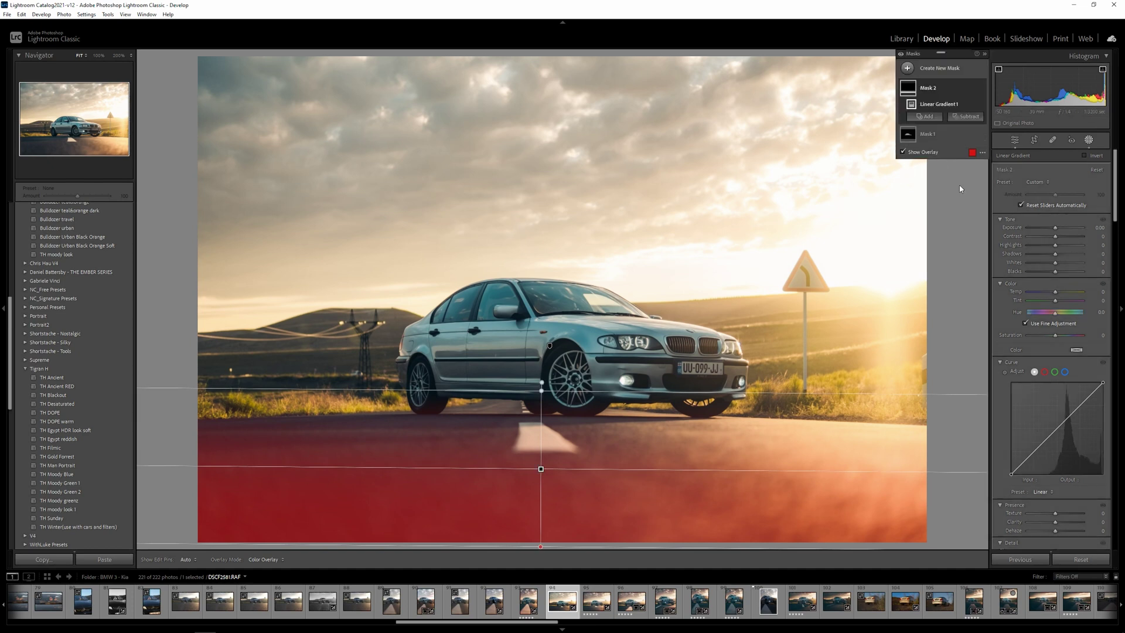
pyautogui.moveTo(1049, 228); pyautogui.dragTo(1046, 228)
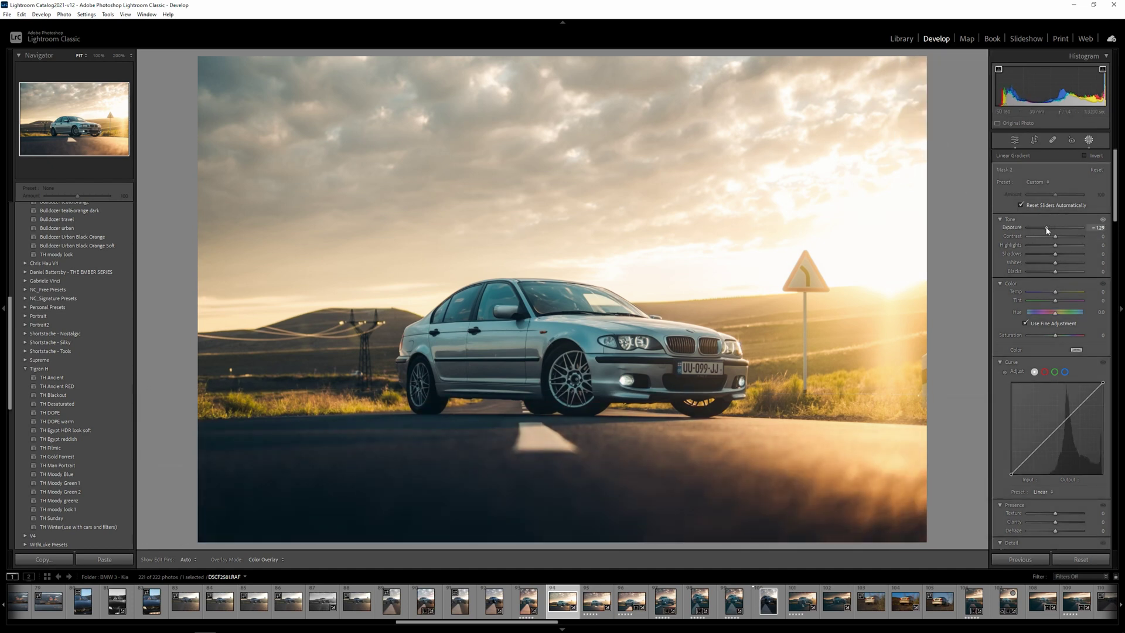
pyautogui.moveTo(1045, 230); pyautogui.dragTo(1045, 228)
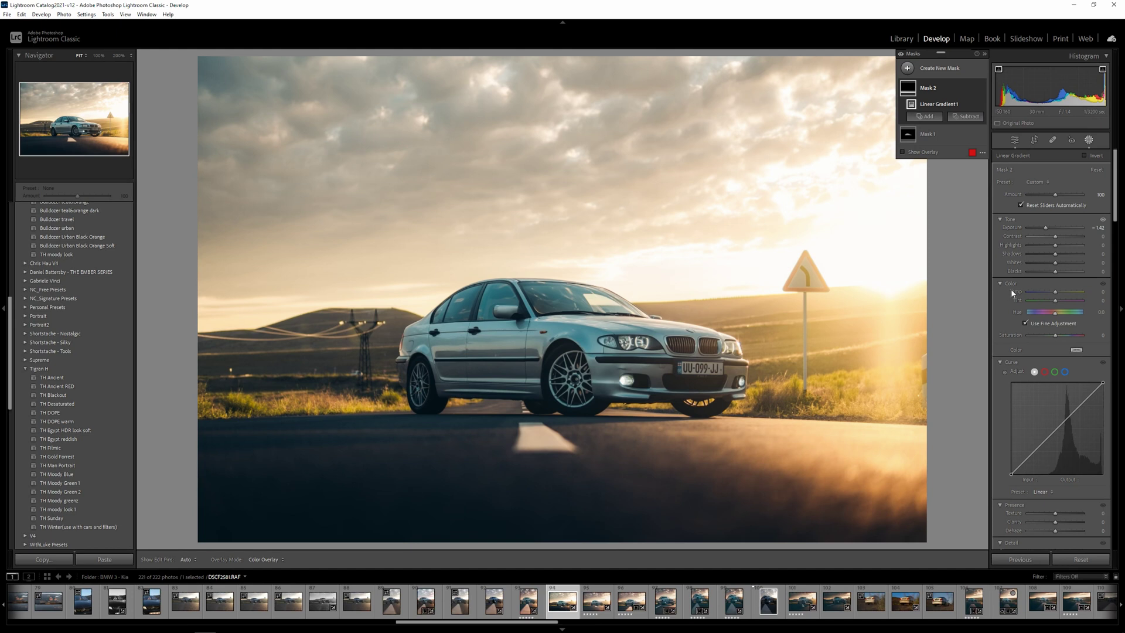
pyautogui.moveTo(357, 452)
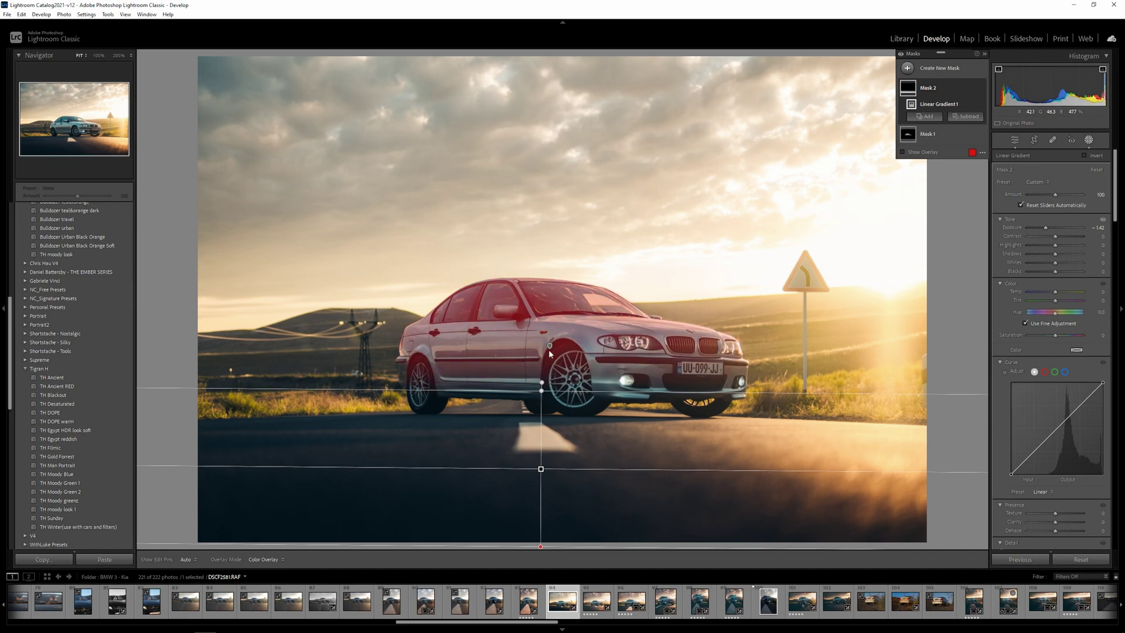
# - Create a sky mask, set its Exposure to −0.45 and raise its Dehaze slightly
pyautogui.click(906, 70)
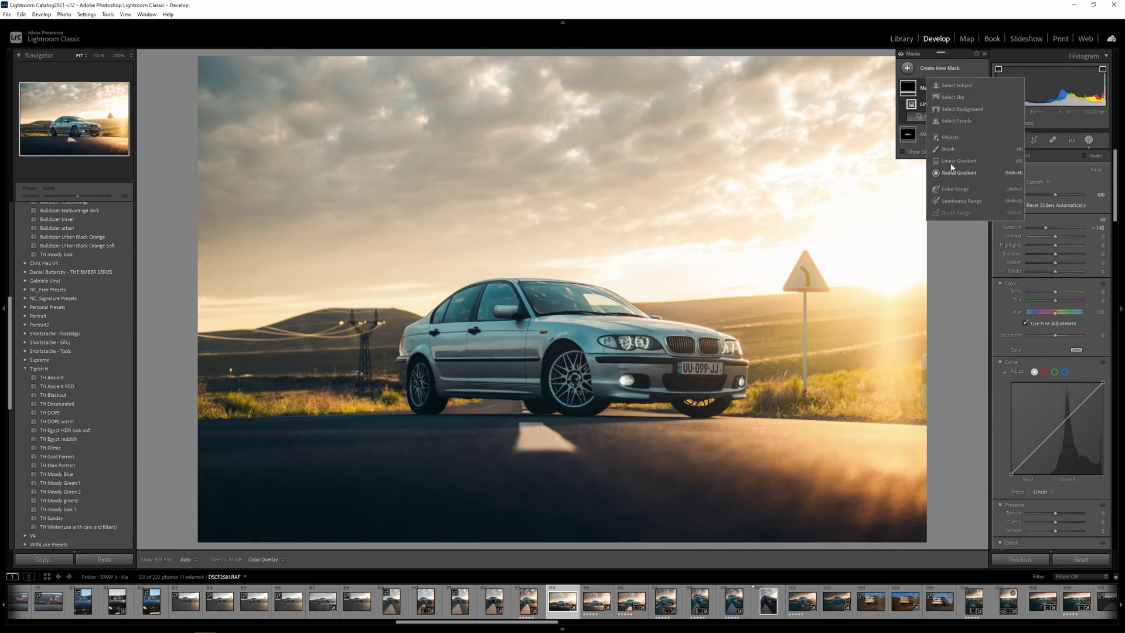
pyautogui.press('Escape')
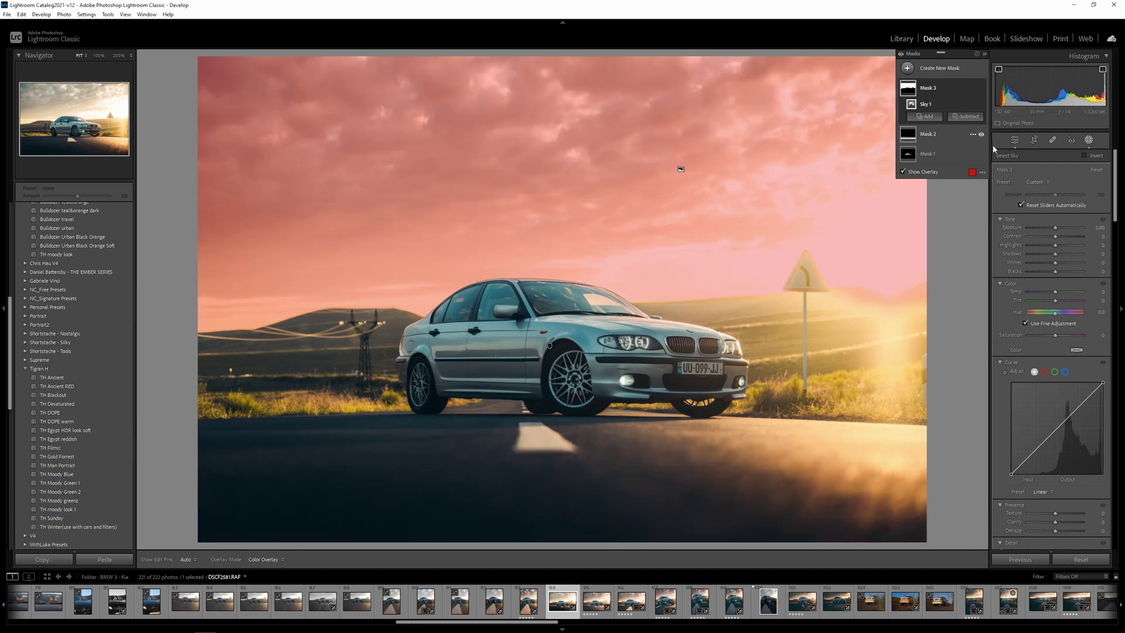
pyautogui.moveTo(1052, 227); pyautogui.dragTo(1049, 227)
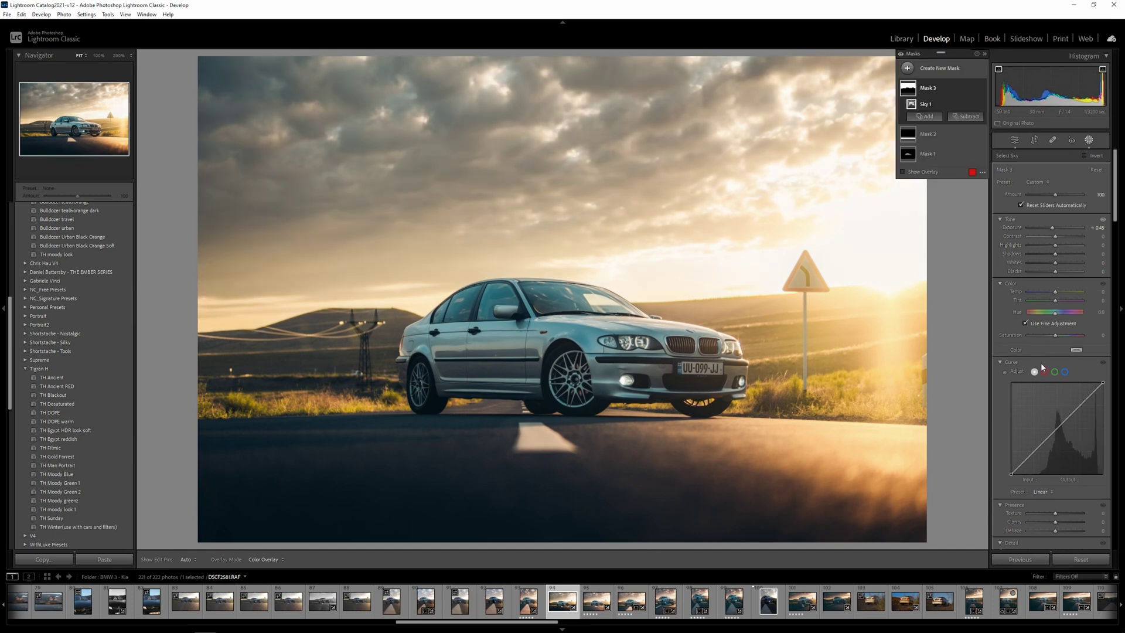
pyautogui.moveTo(1055, 534); pyautogui.dragTo(1056, 521)
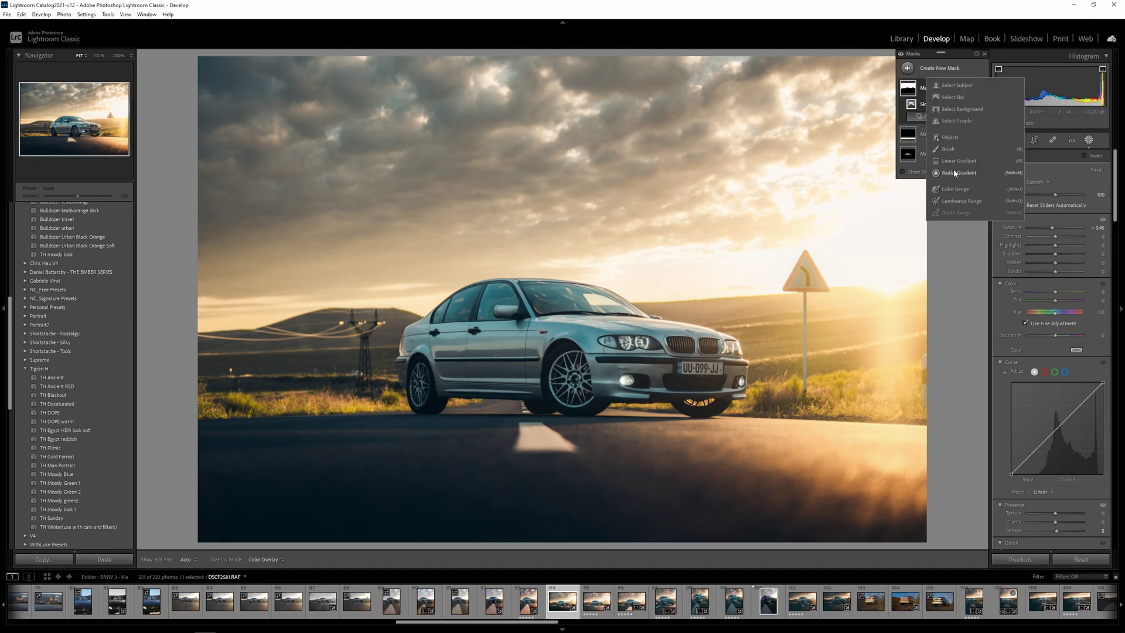
# - Add a large radial gradient mask around the car with the subject subtracted, and set its Dehaze to −15
pyautogui.click(952, 167)
pyautogui.hotkey('shift', 'm')
pyautogui.moveTo(495, 312); pyautogui.dragTo(889, 492)
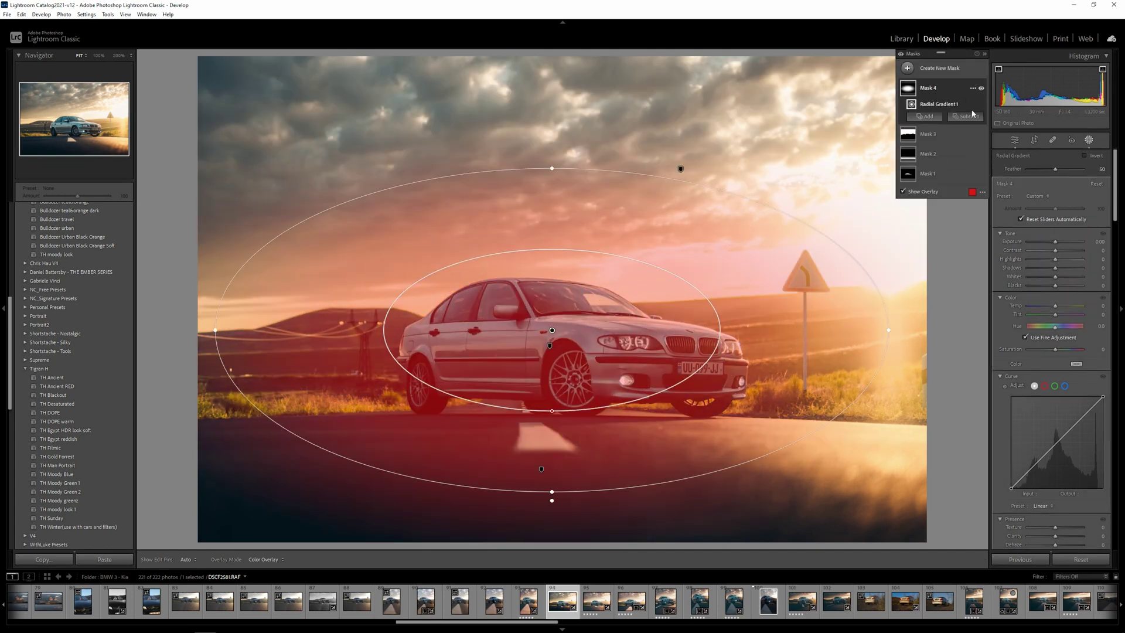
pyautogui.click(965, 116)
pyautogui.click(979, 137)
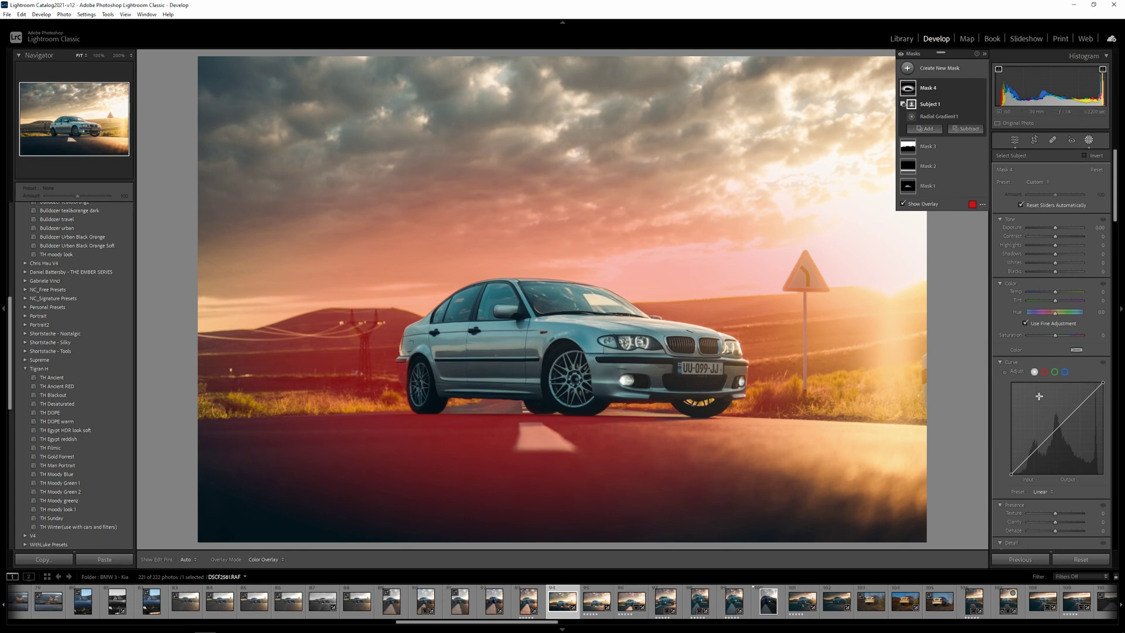
pyautogui.scroll(-3, 1045, 405)
pyautogui.moveTo(1054, 422); pyautogui.dragTo(1053, 422)
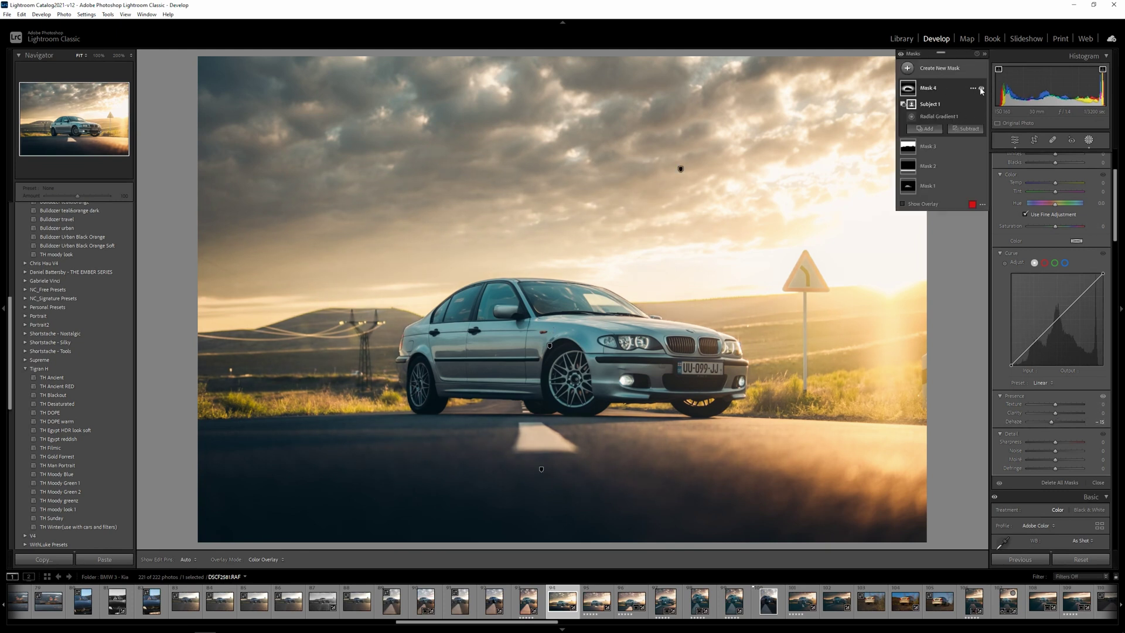
# - Compare the photo with and without the radial haze mask around the car
pyautogui.click(982, 89)
pyautogui.click(982, 89)
pyautogui.click(982, 90)
pyautogui.click(982, 89)
pyautogui.click(982, 89)
pyautogui.click(982, 89)
pyautogui.click(982, 89)
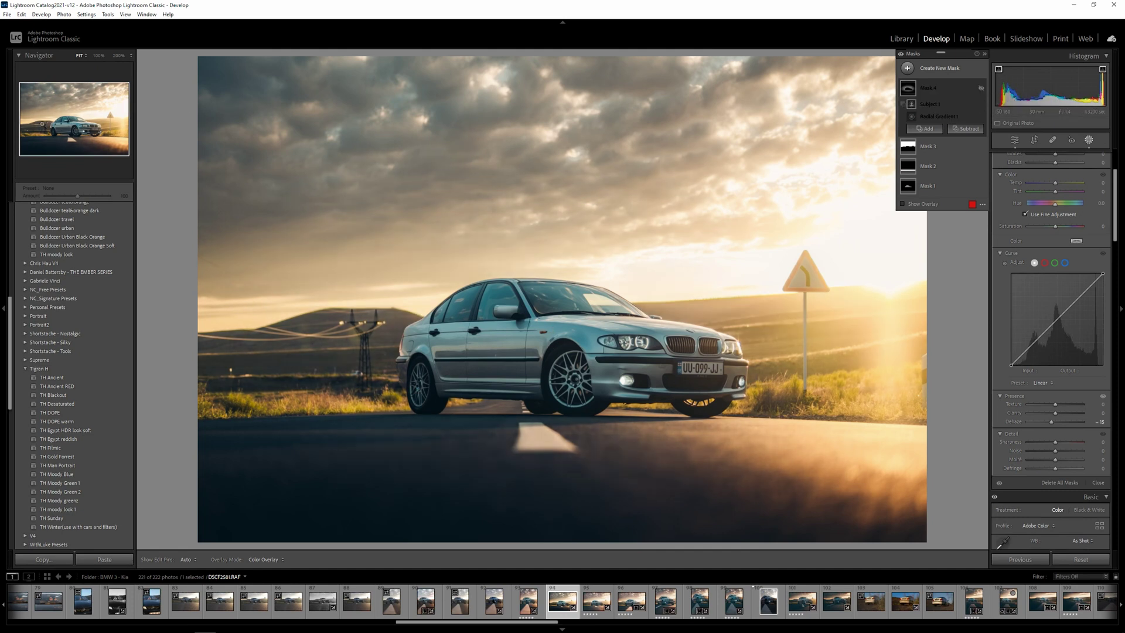
pyautogui.click(981, 89)
pyautogui.click(981, 89)
pyautogui.click(982, 90)
pyautogui.click(981, 89)
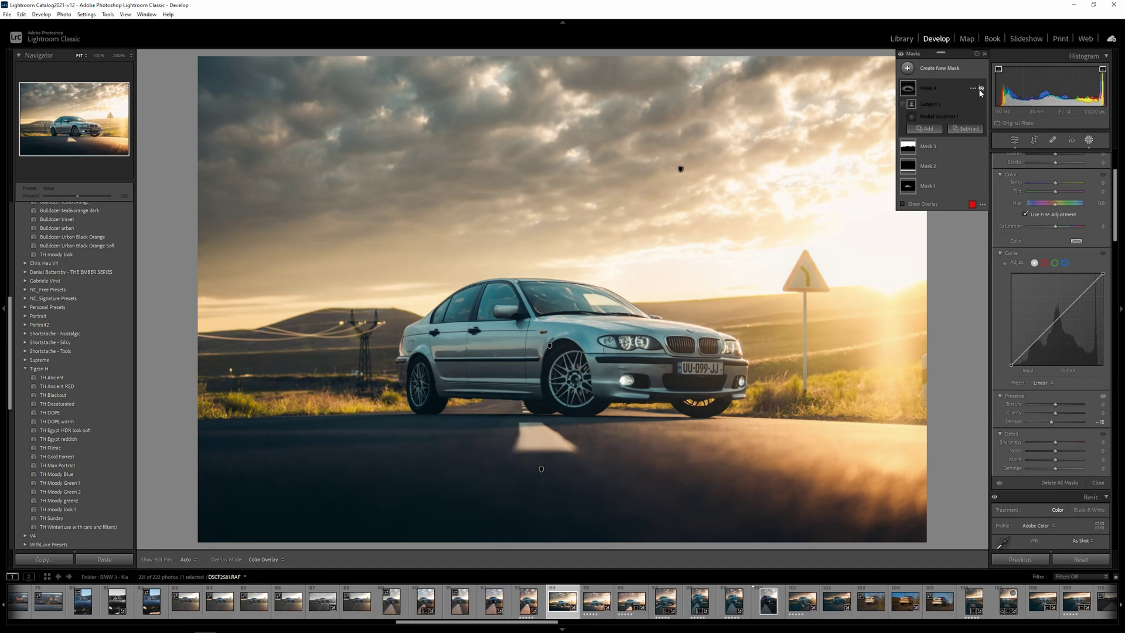
# - Turn the radial haze mask back on and create a new brush mask for the car's lights
pyautogui.click(981, 89)
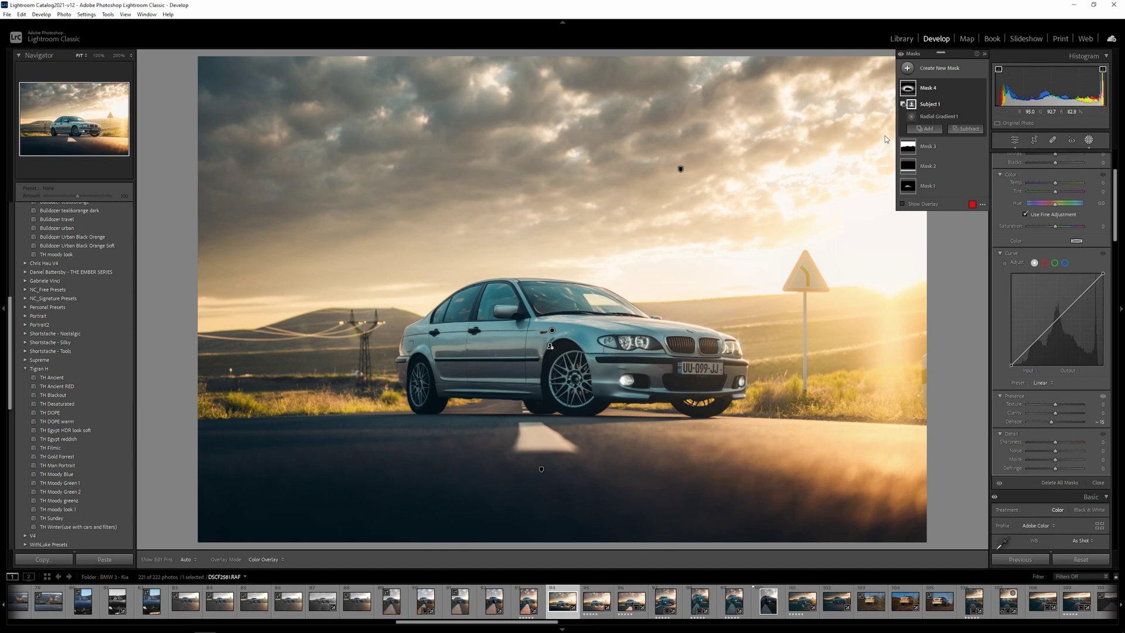
pyautogui.click(630, 344)
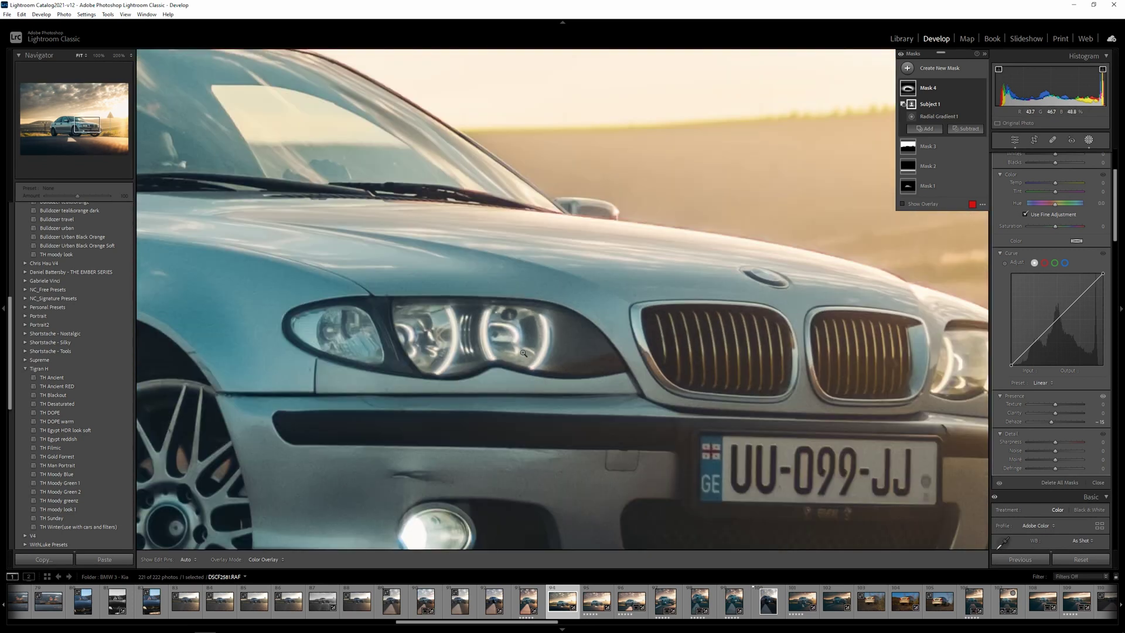
pyautogui.click(523, 352)
pyautogui.click(630, 341)
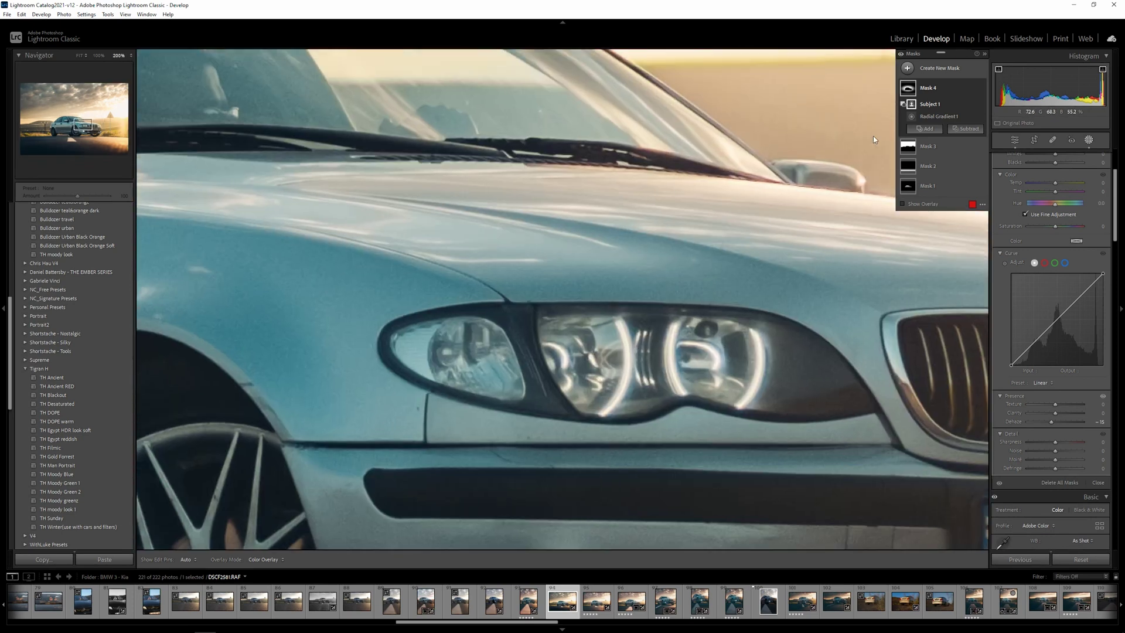
pyautogui.click(908, 70)
pyautogui.click(964, 147)
pyautogui.scroll(-10, 610, 329)
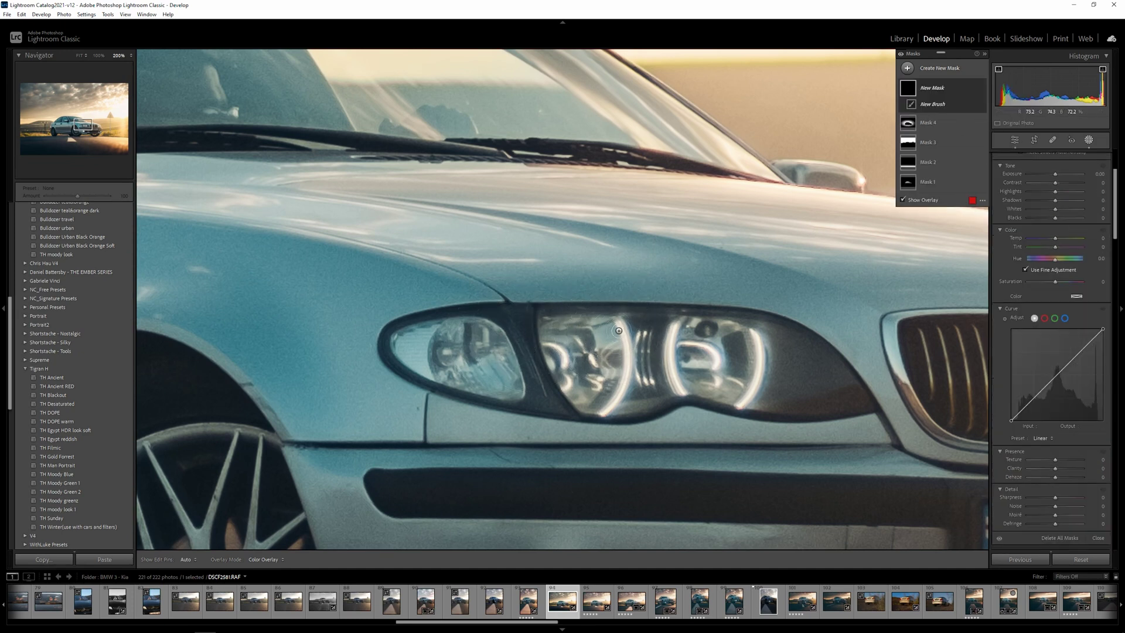
# - Paint the brush mask over the glowing rings of the headlight nearest the front wheel
pyautogui.press('h')
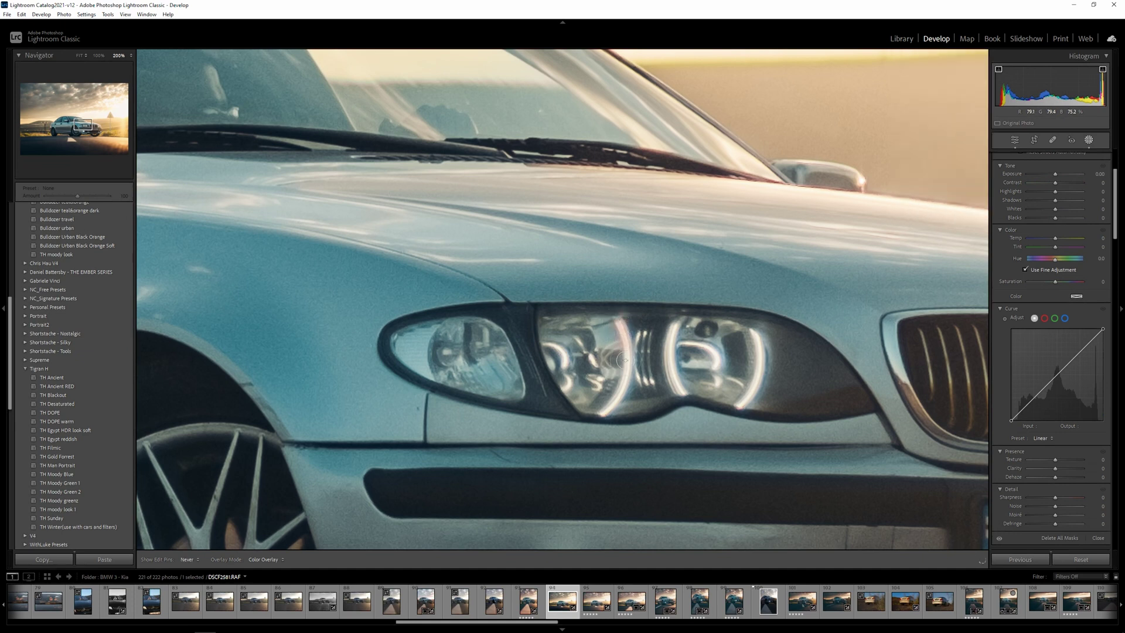
pyautogui.press('h')
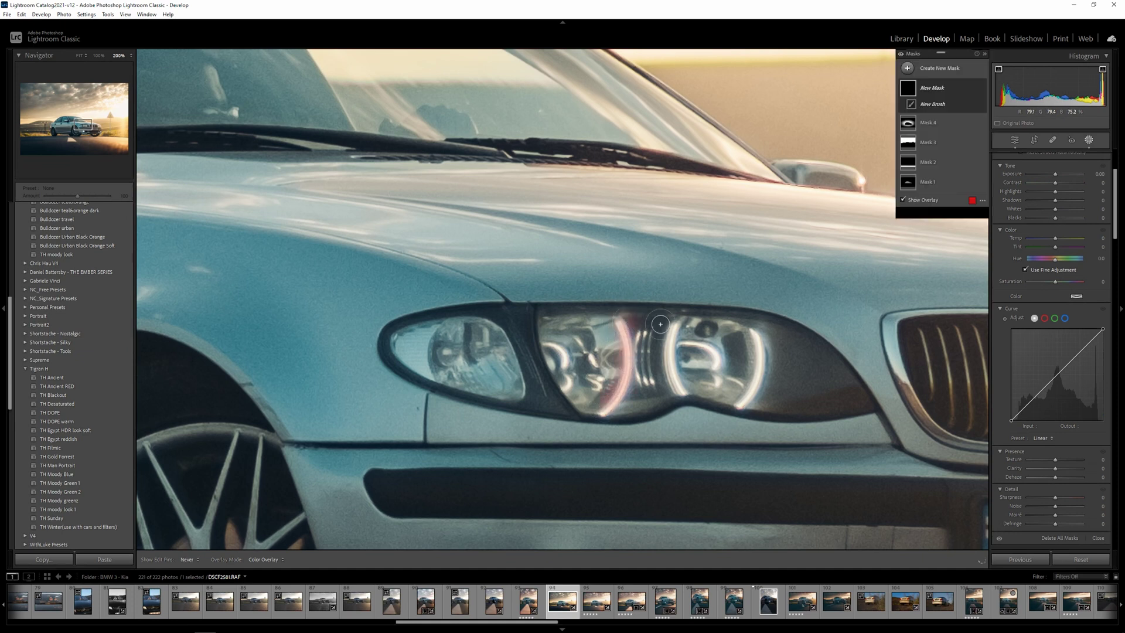
pyautogui.press('h')
pyautogui.press('h')
pyautogui.press('h')
pyautogui.press('h')
pyautogui.press('h')
pyautogui.press('h')
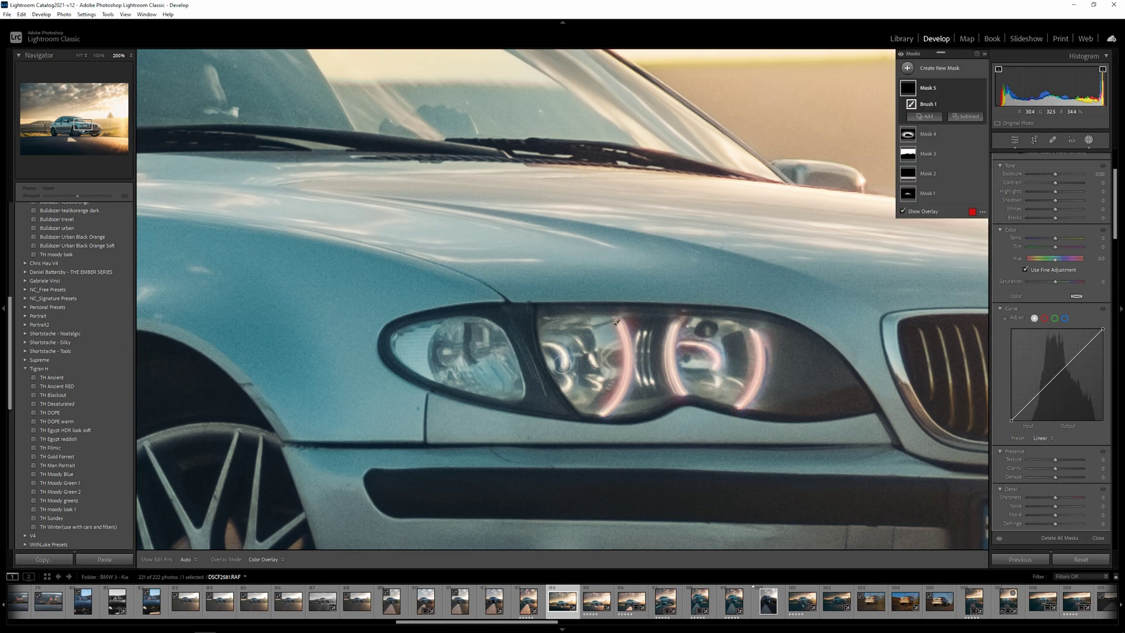
pyautogui.press('h')
pyautogui.press('h')
# - Extend the brush mask over the glowing rings of the headlight on the far side of the grille
pyautogui.hscroll(10, 748, 382)
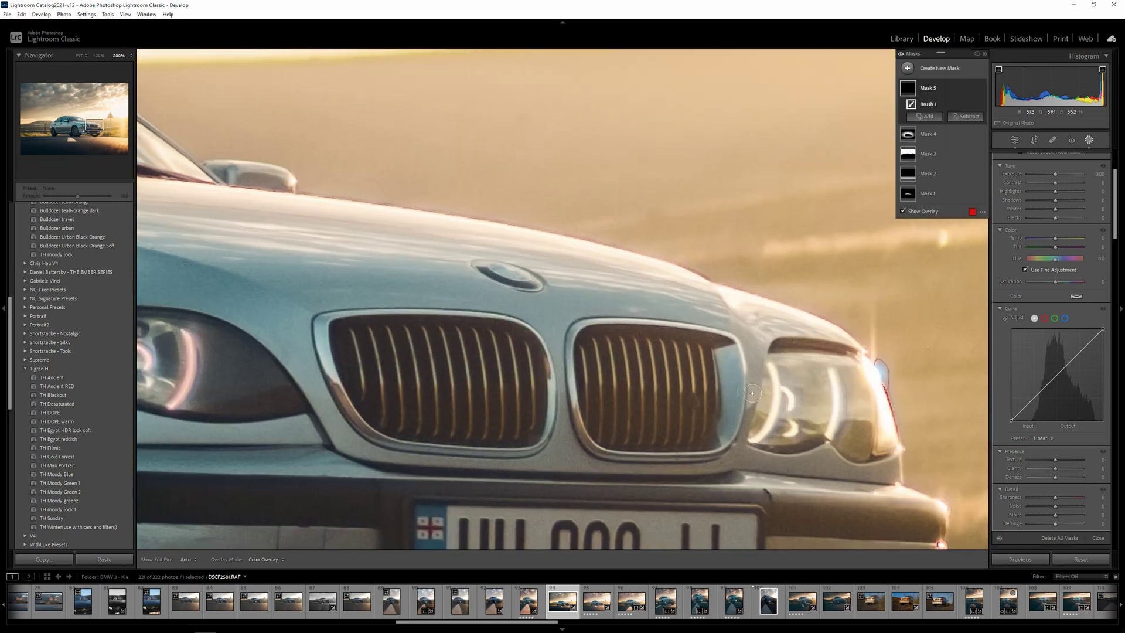
pyautogui.press('h')
pyautogui.press('h')
pyautogui.press('h')
pyautogui.press('h')
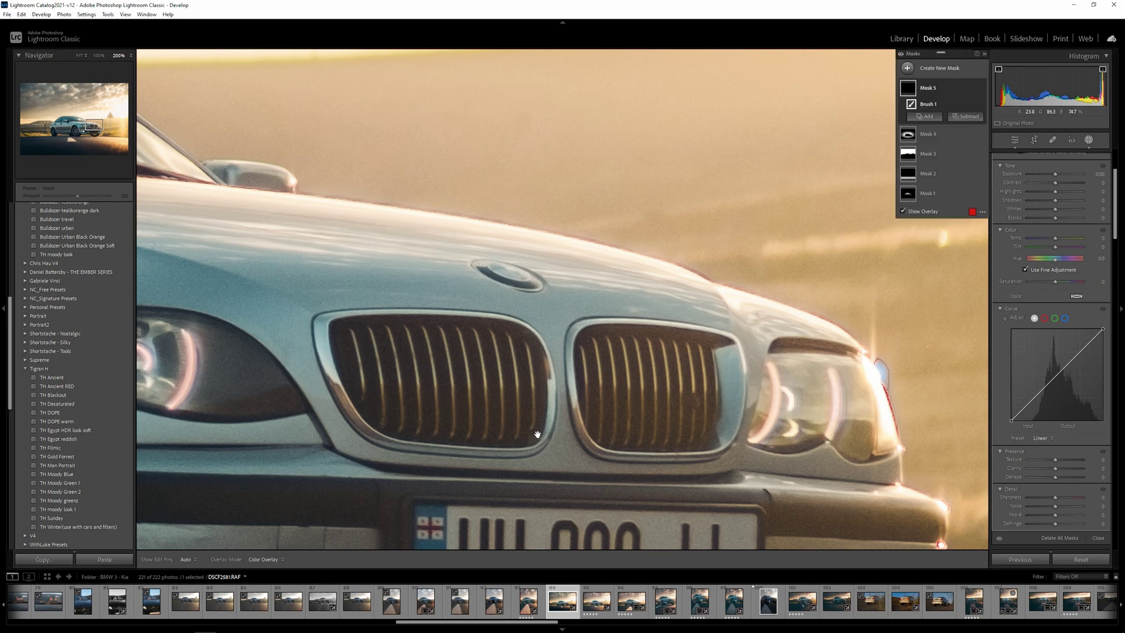
# - Paint both front fog lights into the same brush mask
pyautogui.scroll(-10, 635, 214)
pyautogui.hscroll(-10, 635, 215)
pyautogui.hscroll(-5, 635, 214)
pyautogui.press('h')
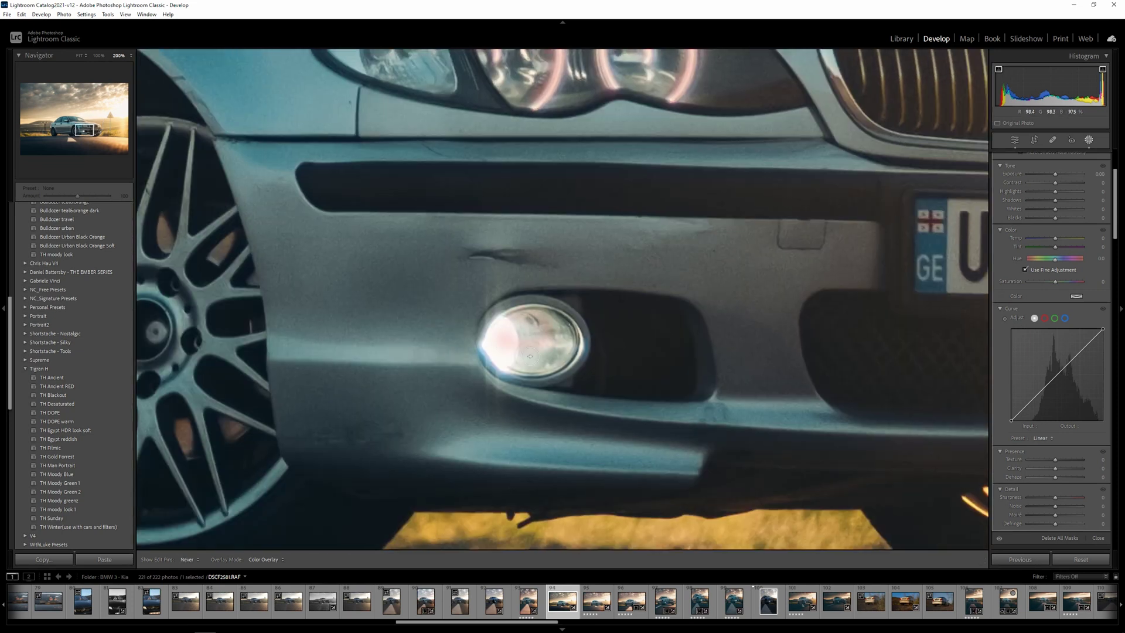
pyautogui.moveTo(558, 335); pyautogui.dragTo(516, 325)
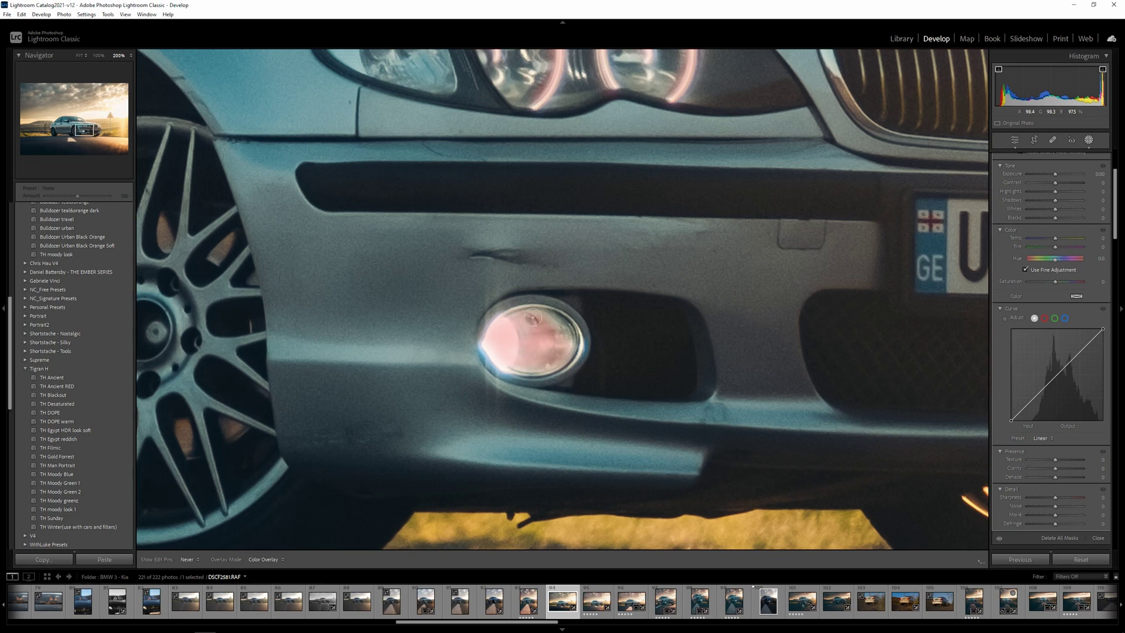
pyautogui.press('h')
pyautogui.hscroll(10, 557, 328)
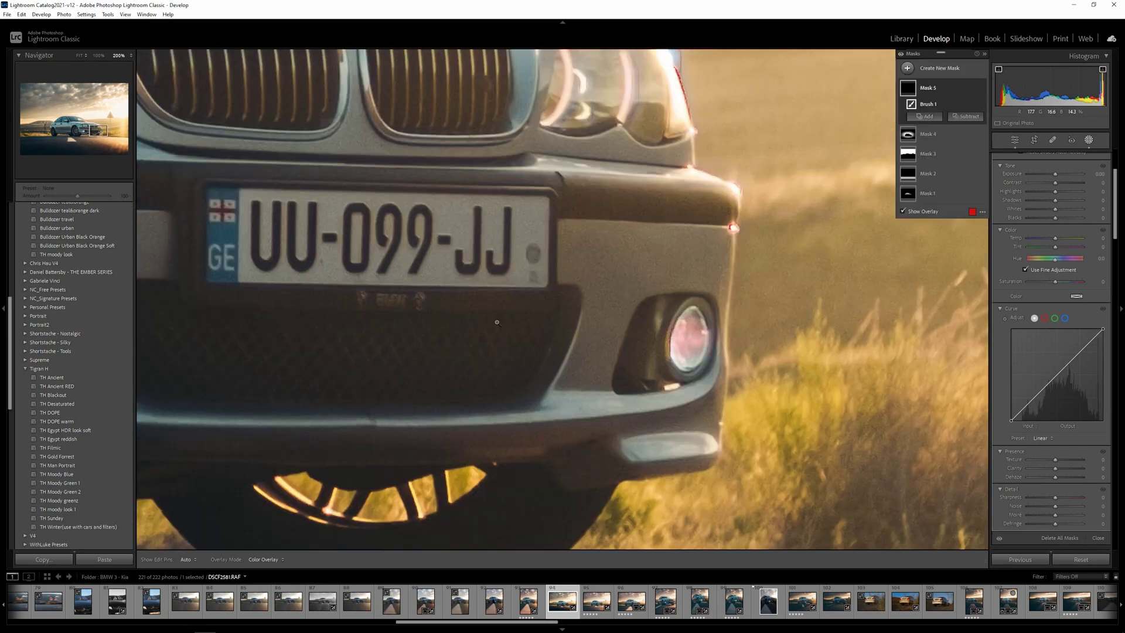
# - Set the lights mask's Exposure to 0.32 and compare the photo with and without this tone change
pyautogui.press('z')
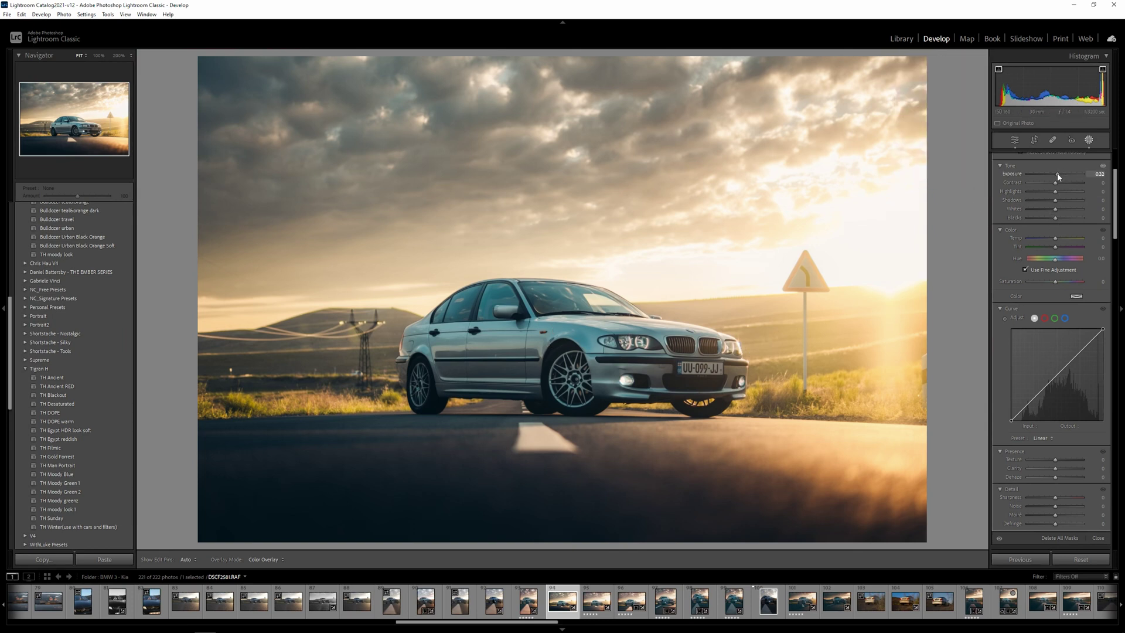
pyautogui.click(1102, 167)
pyautogui.click(1102, 167)
pyautogui.click(1103, 168)
pyautogui.click(1102, 167)
pyautogui.click(1102, 167)
pyautogui.click(1103, 167)
pyautogui.click(1102, 167)
pyautogui.click(1103, 168)
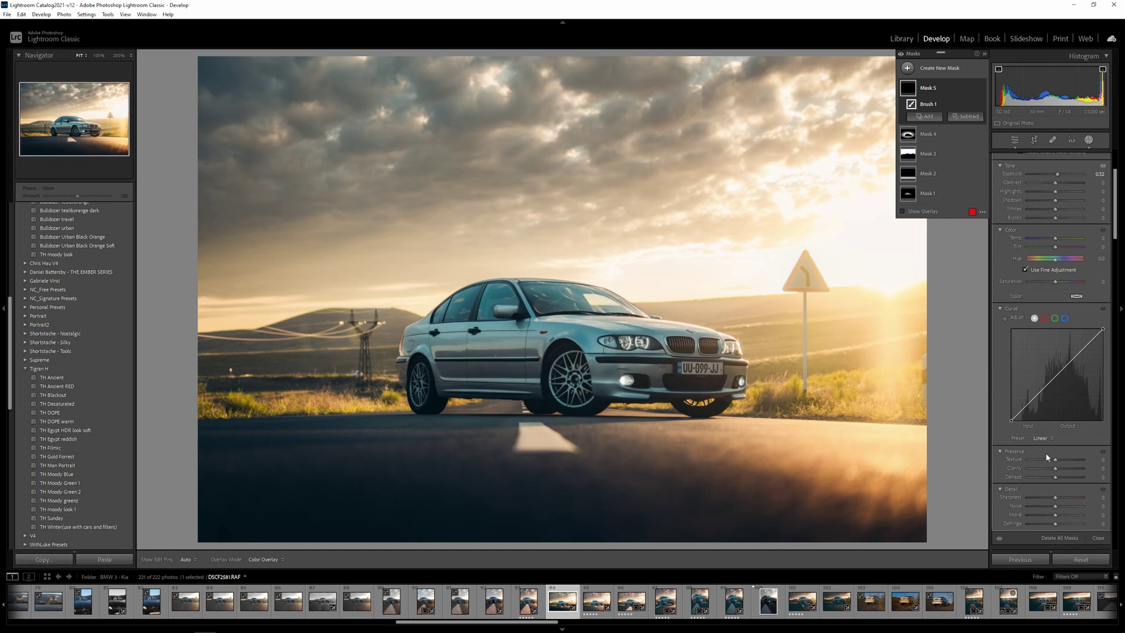
# - Set the lights mask's Dehaze to −60 and compare the headlight with and without the mask
pyautogui.moveTo(1056, 477); pyautogui.dragTo(1047, 481)
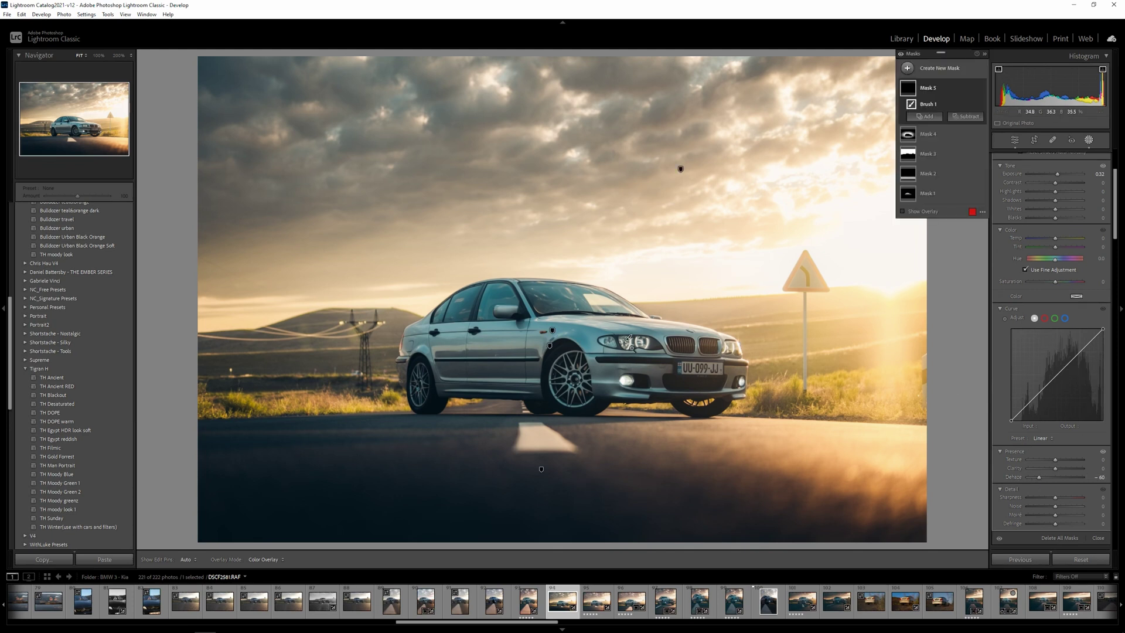
pyautogui.press('z')
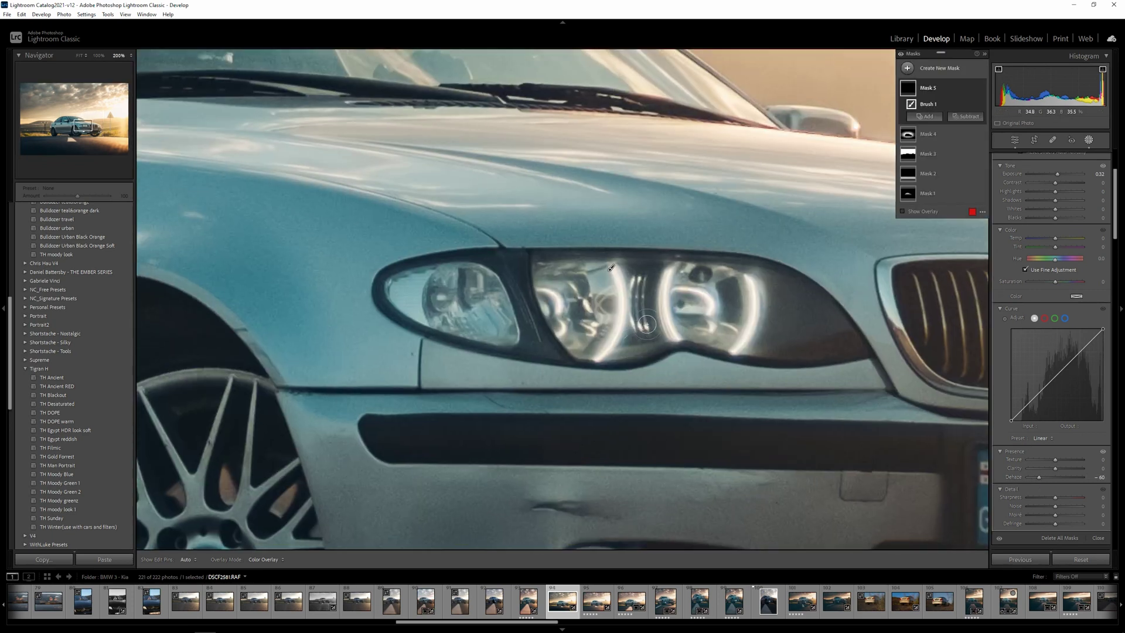
pyautogui.click(981, 89)
pyautogui.click(981, 89)
pyautogui.click(981, 89)
pyautogui.click(982, 89)
pyautogui.click(982, 89)
pyautogui.click(982, 89)
pyautogui.click(981, 89)
pyautogui.click(982, 90)
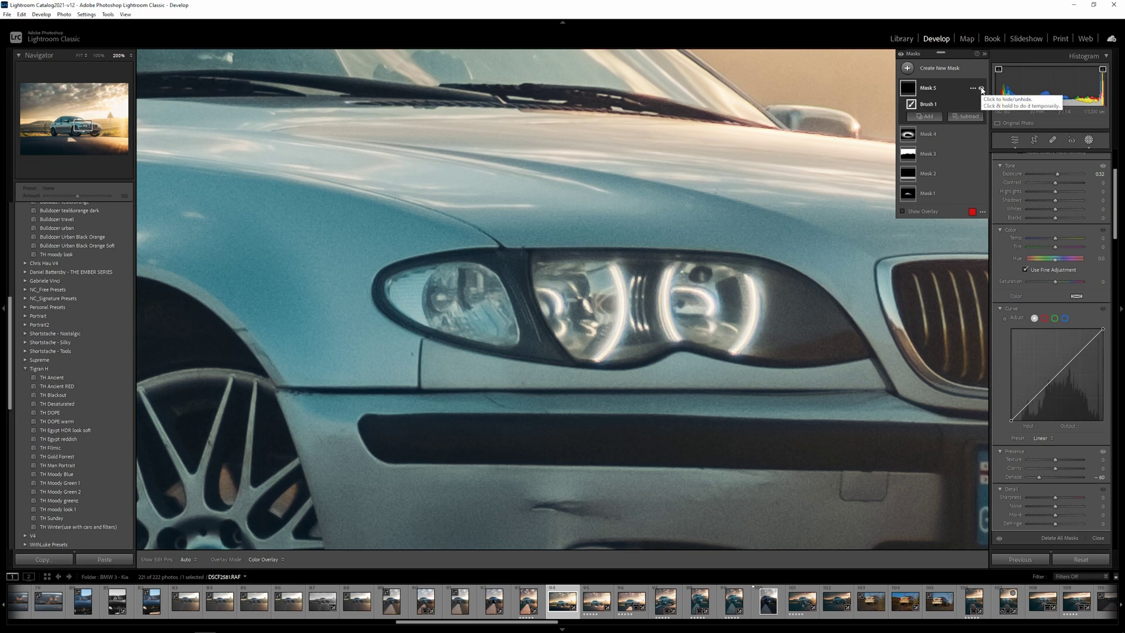
# - Reduce the lights mask's overall Amount to 82
pyautogui.scroll(3, 1064, 209)
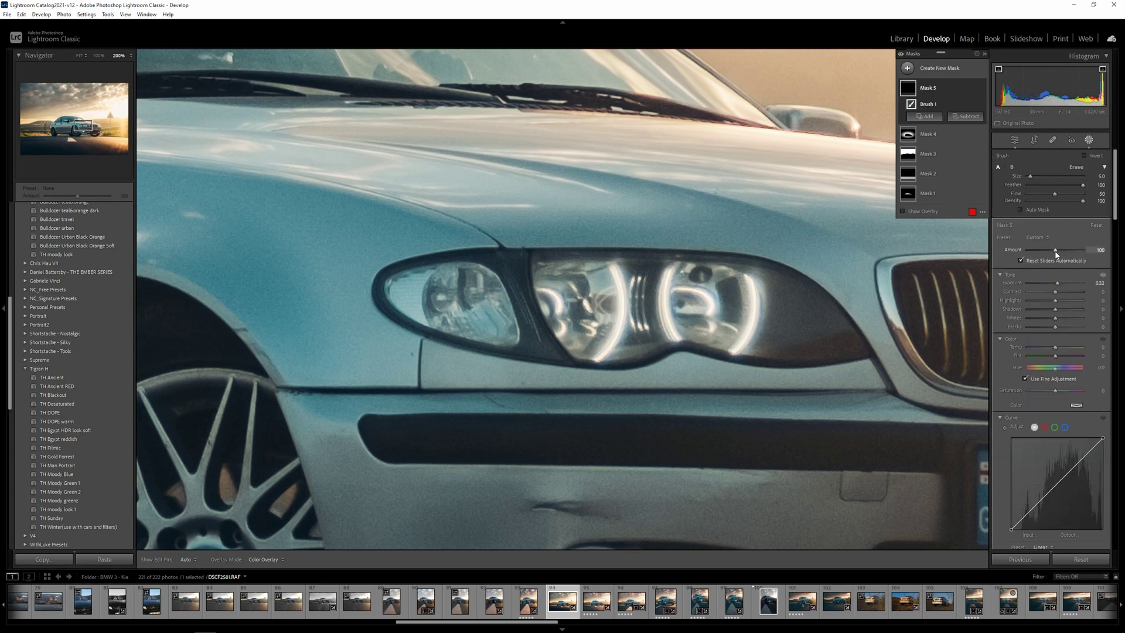
pyautogui.moveTo(1055, 252); pyautogui.dragTo(1049, 253)
pyautogui.press('z')
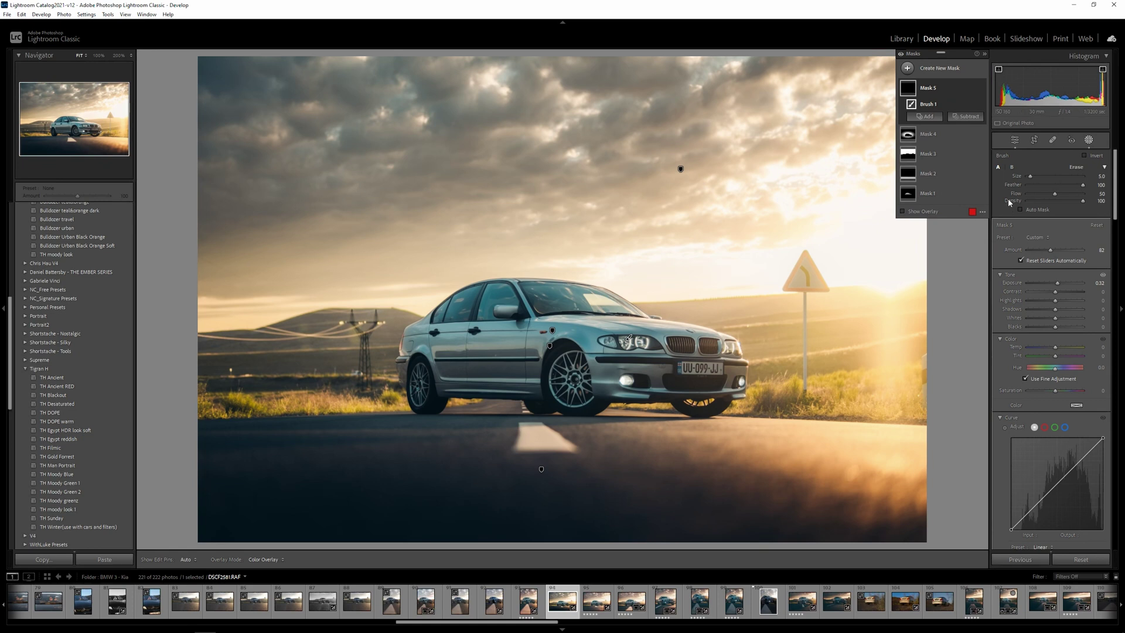
# - Compare the whole photo with and without the lights mask
pyautogui.click(981, 88)
pyautogui.click(981, 89)
pyautogui.click(981, 88)
pyautogui.click(981, 88)
pyautogui.click(981, 88)
pyautogui.click(981, 89)
pyautogui.click(982, 89)
pyautogui.click(981, 89)
# - Heal the dent on the front bumper above the fog light, then check the retouch on the whole photo
pyautogui.press('z')
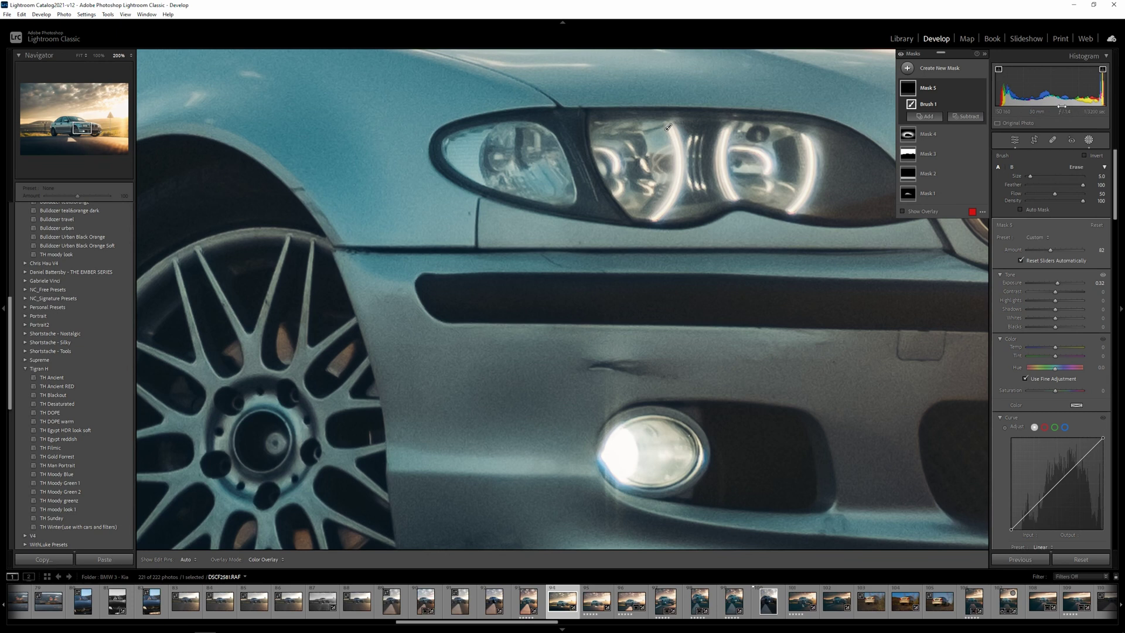
pyautogui.click(1052, 141)
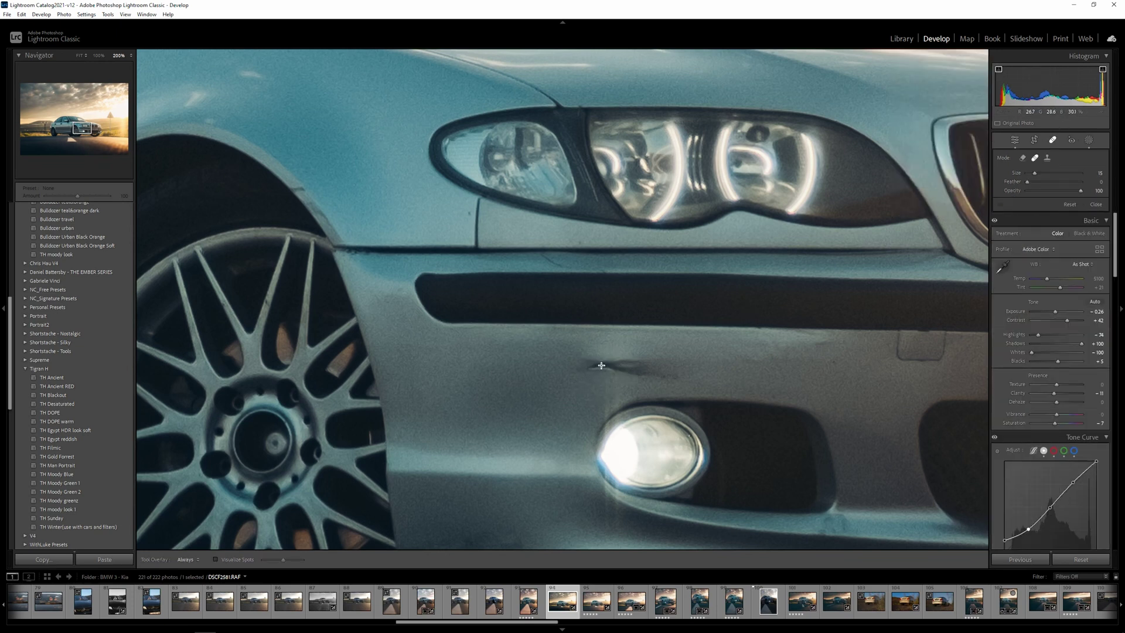
pyautogui.moveTo(613, 364); pyautogui.dragTo(681, 376)
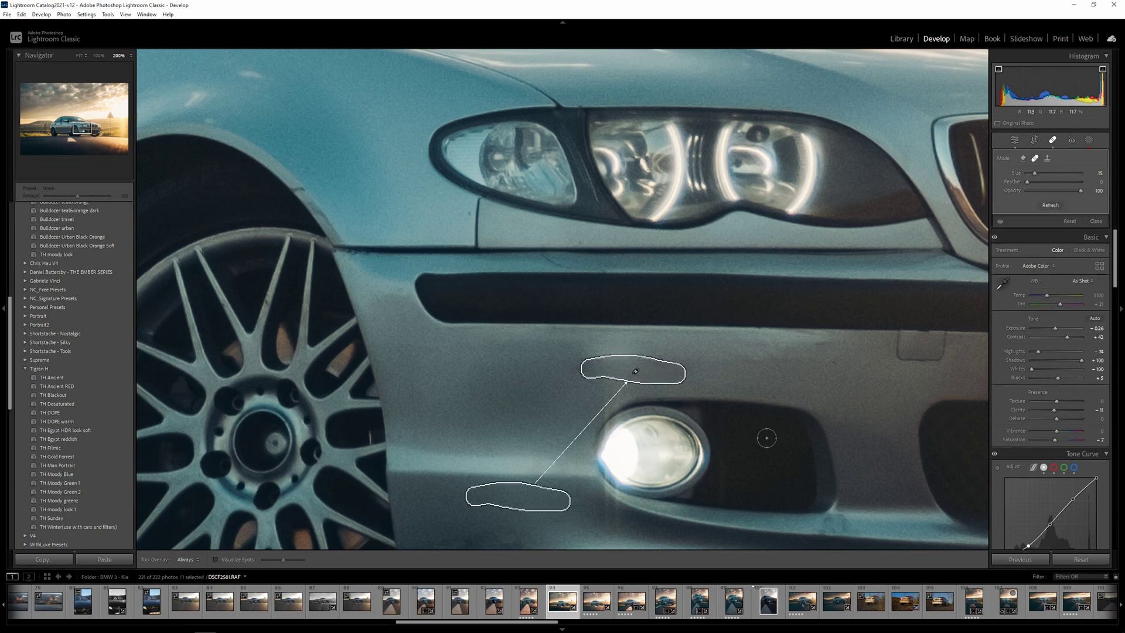
pyautogui.press('q')
pyautogui.click(772, 268)
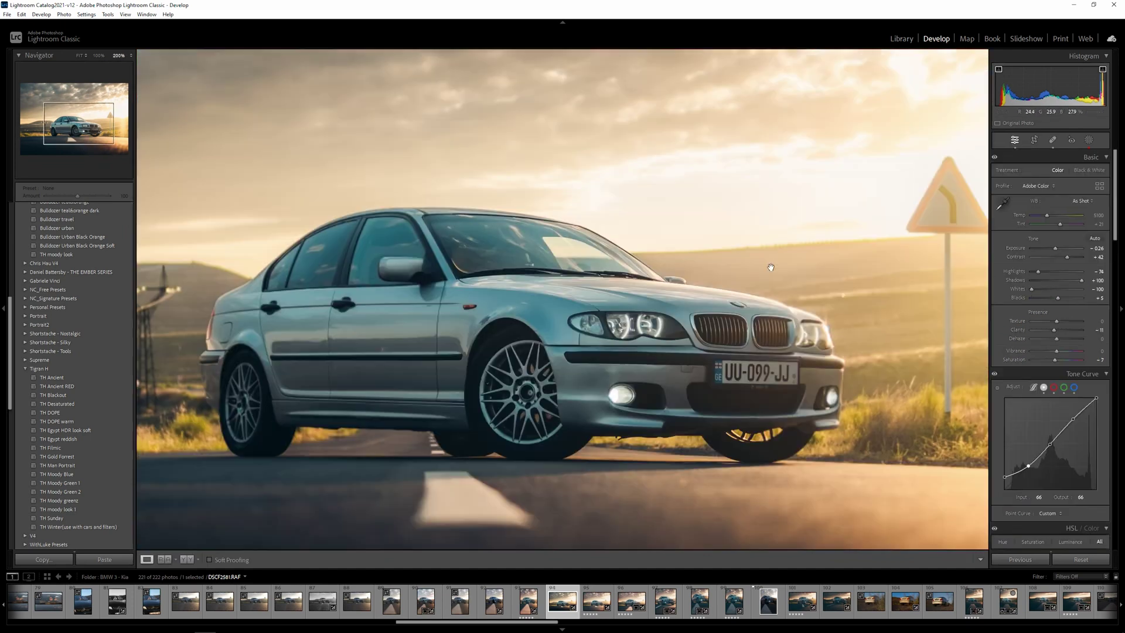
pyautogui.click(772, 268)
pyautogui.click(771, 268)
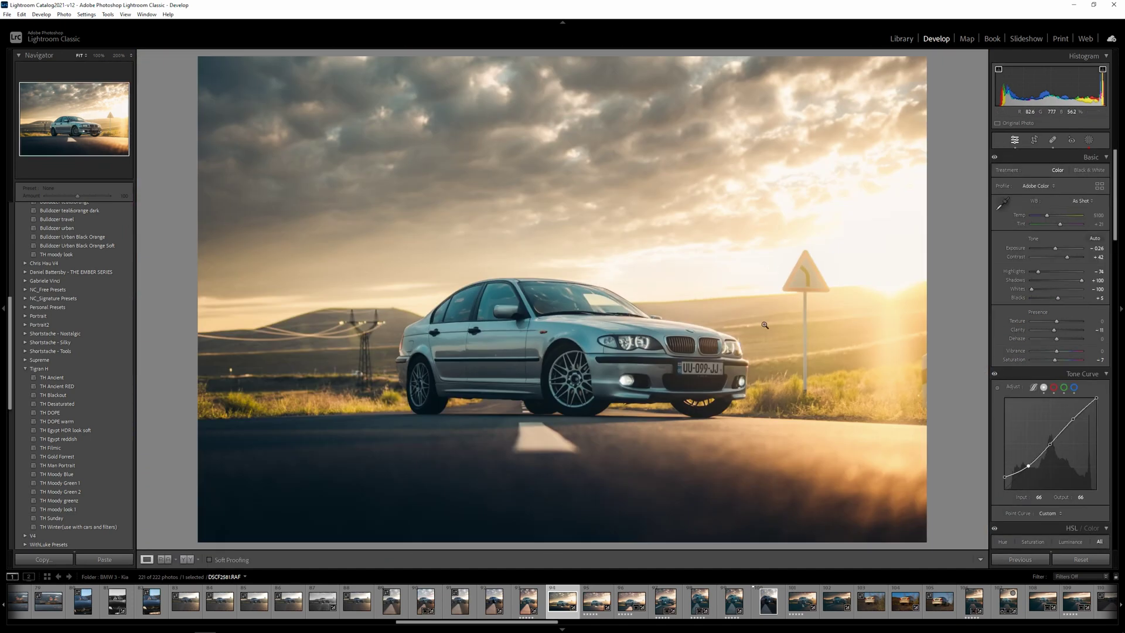